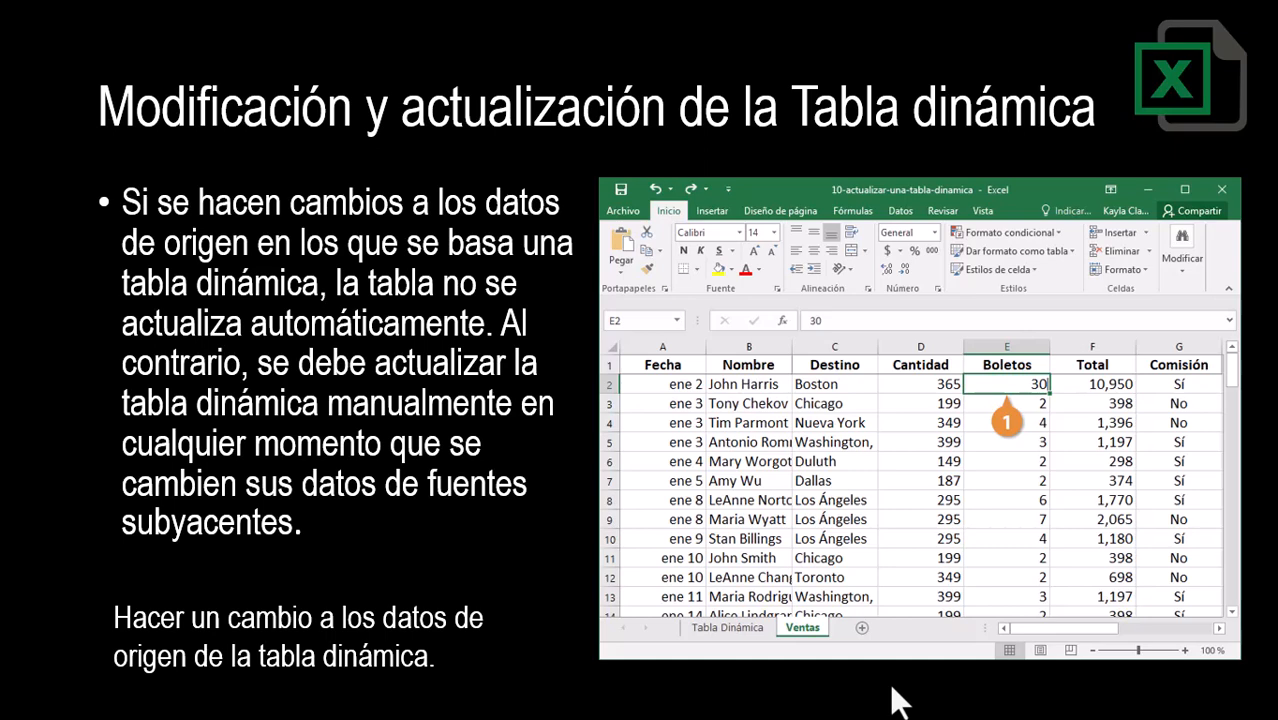
{"action": "left_click", "coordinate": [892, 687]}
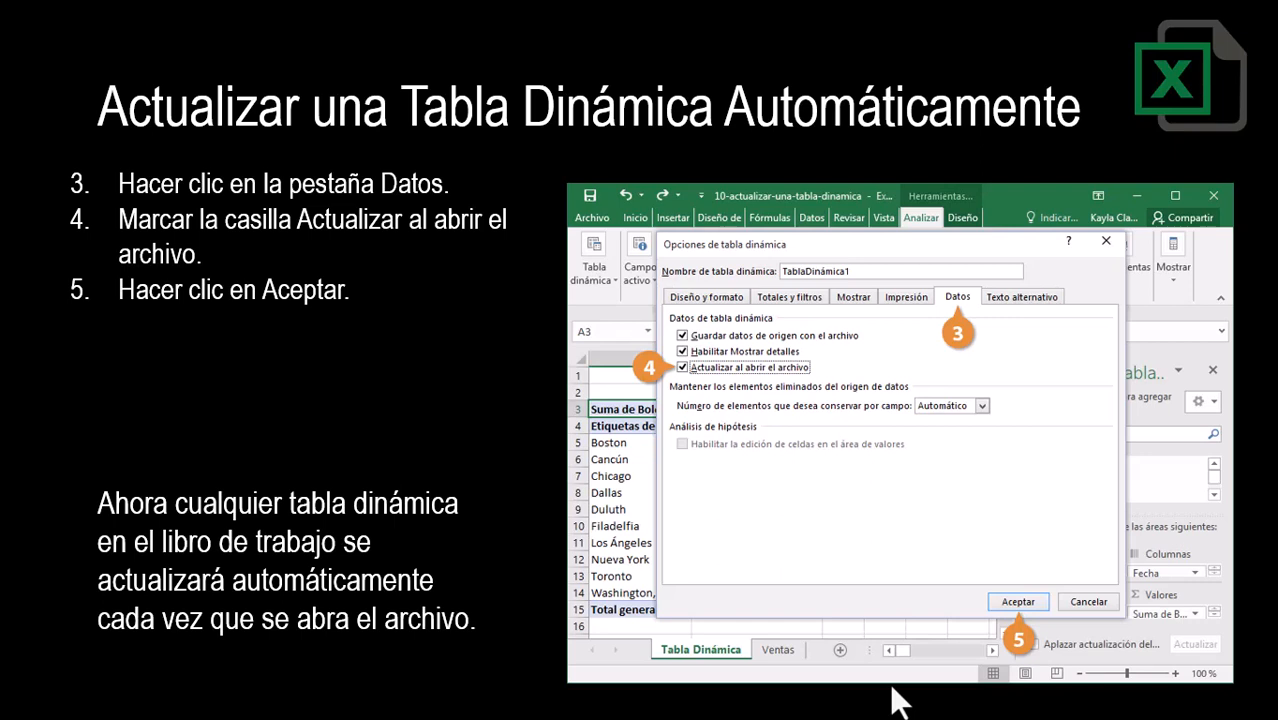
{"action": "left_click", "coordinate": [892, 688]}
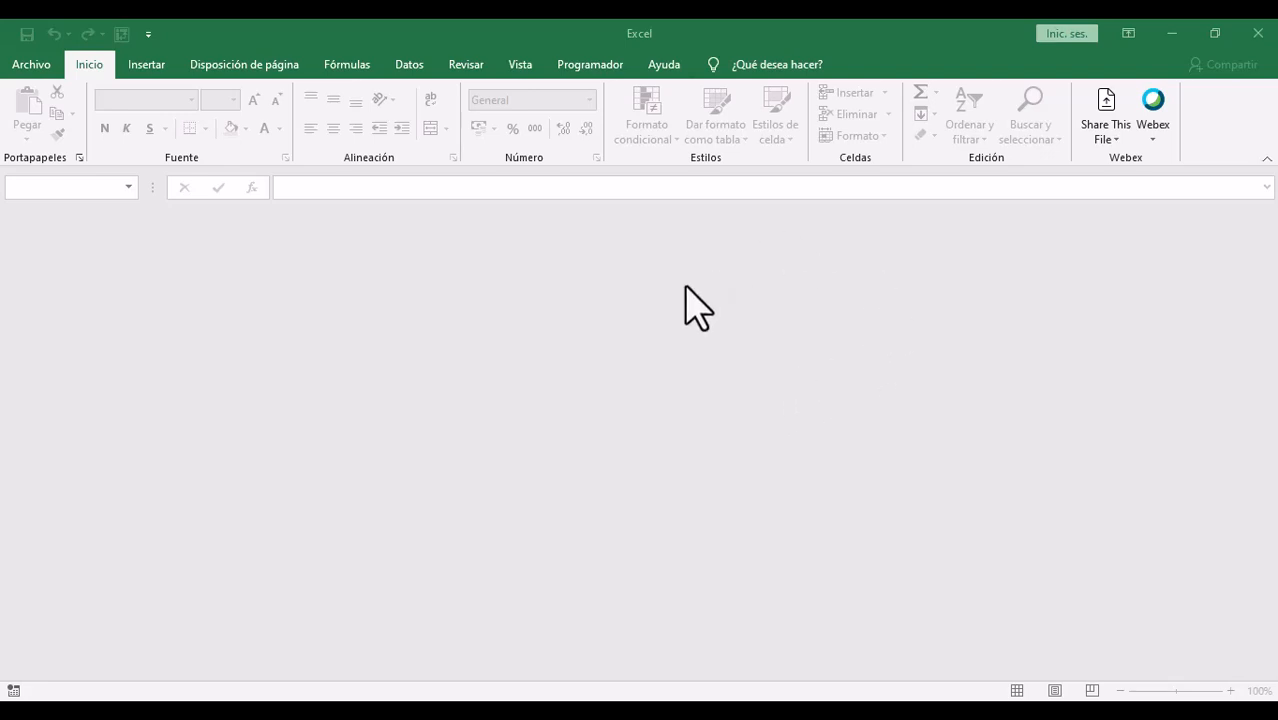
Step: Open the workbook "Ejercicios para Tablas Dinámicas III" from the Archivos usados folder of Sesión 03 in Modulo 03 - Tablas Dinámicas
{"action": "left_click", "coordinate": [42, 66]}
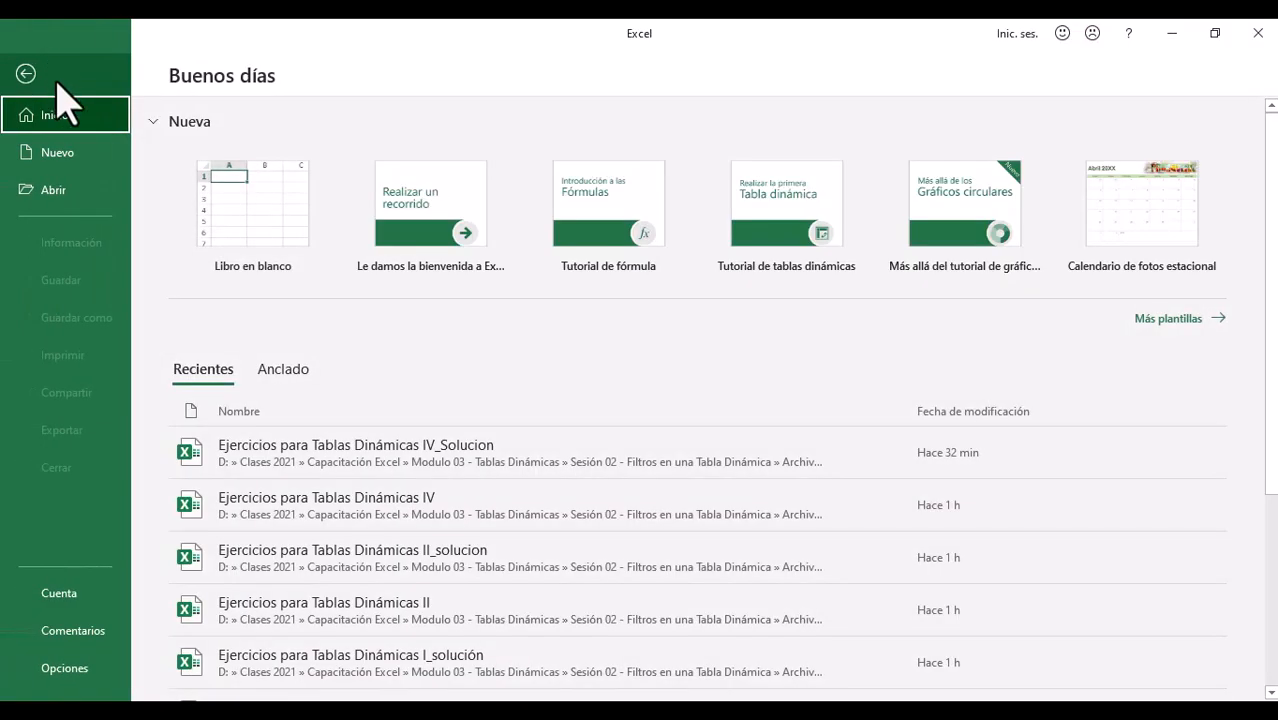
{"action": "left_click", "coordinate": [50, 192]}
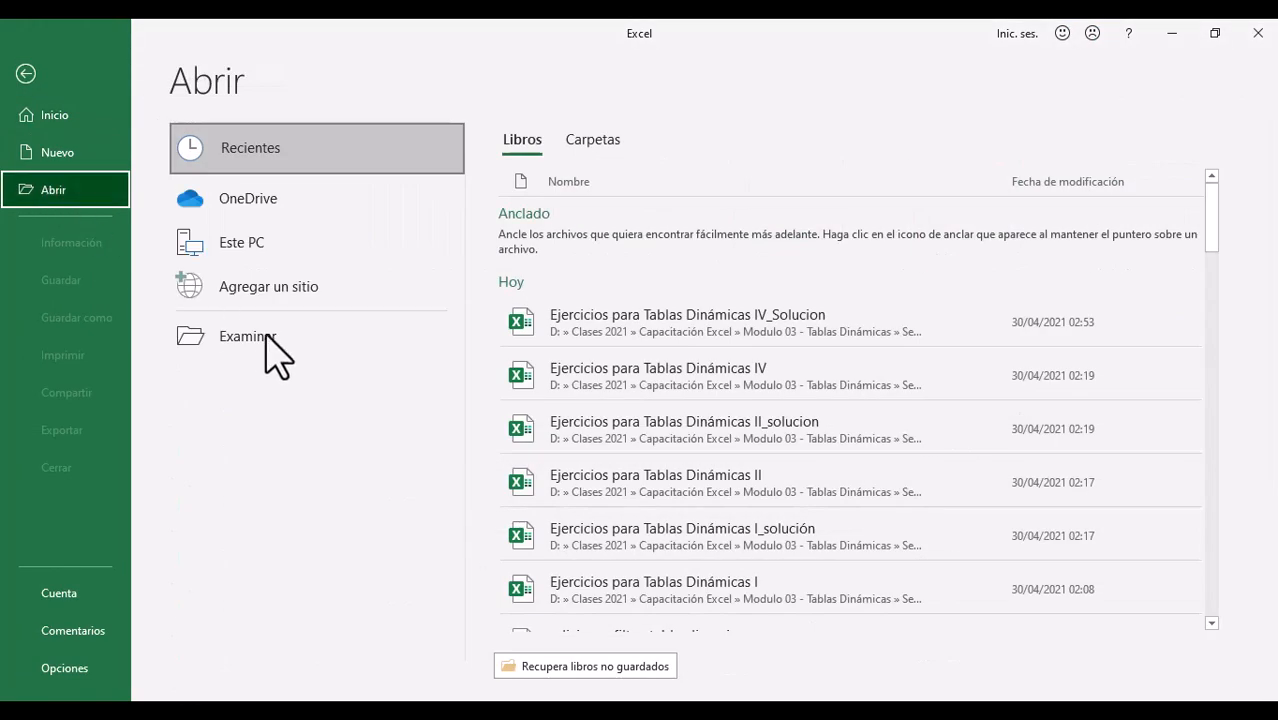
{"action": "left_click", "coordinate": [251, 334]}
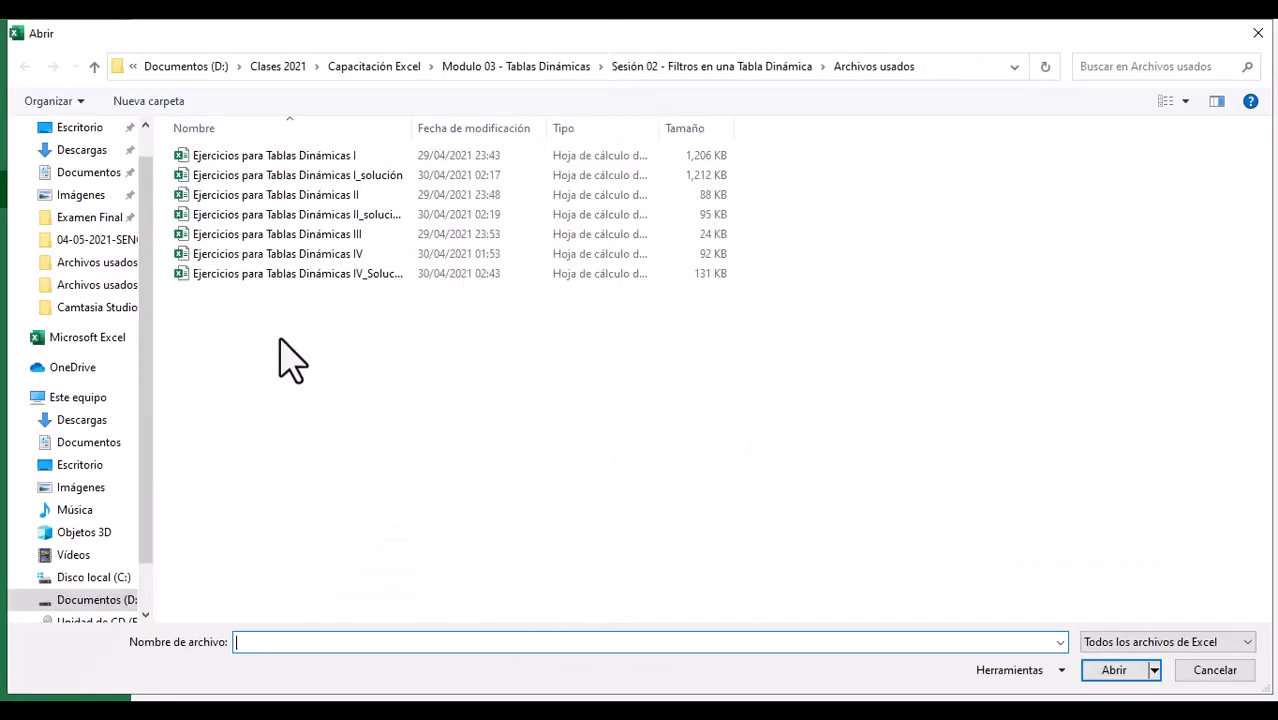
{"action": "left_click", "coordinate": [537, 68]}
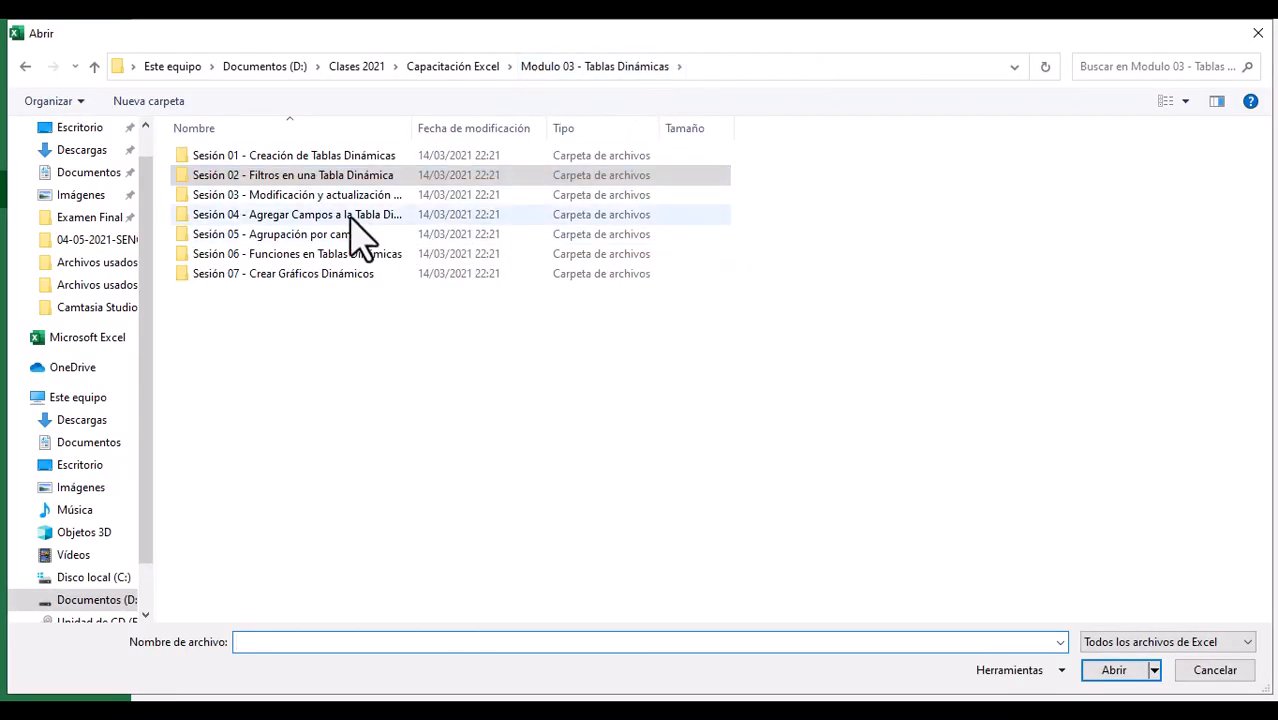
{"action": "double_click", "coordinate": [283, 195]}
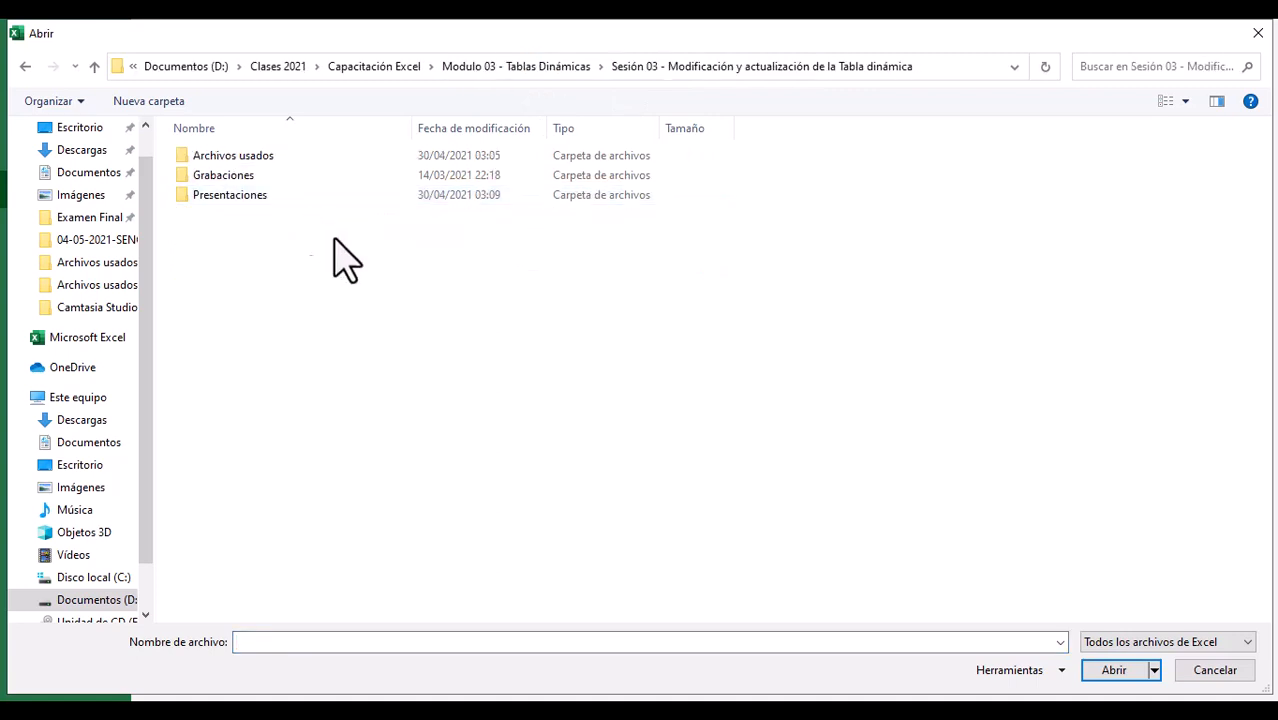
{"action": "double_click", "coordinate": [203, 156]}
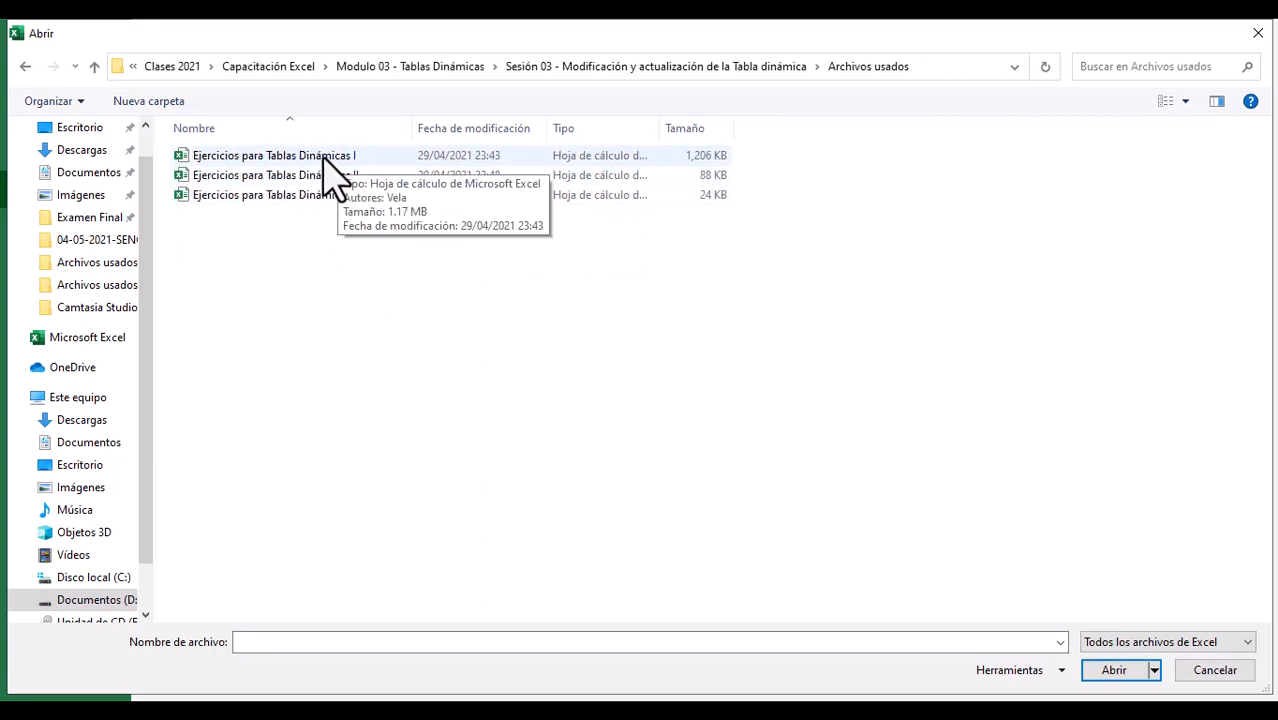
{"action": "double_click", "coordinate": [275, 195]}
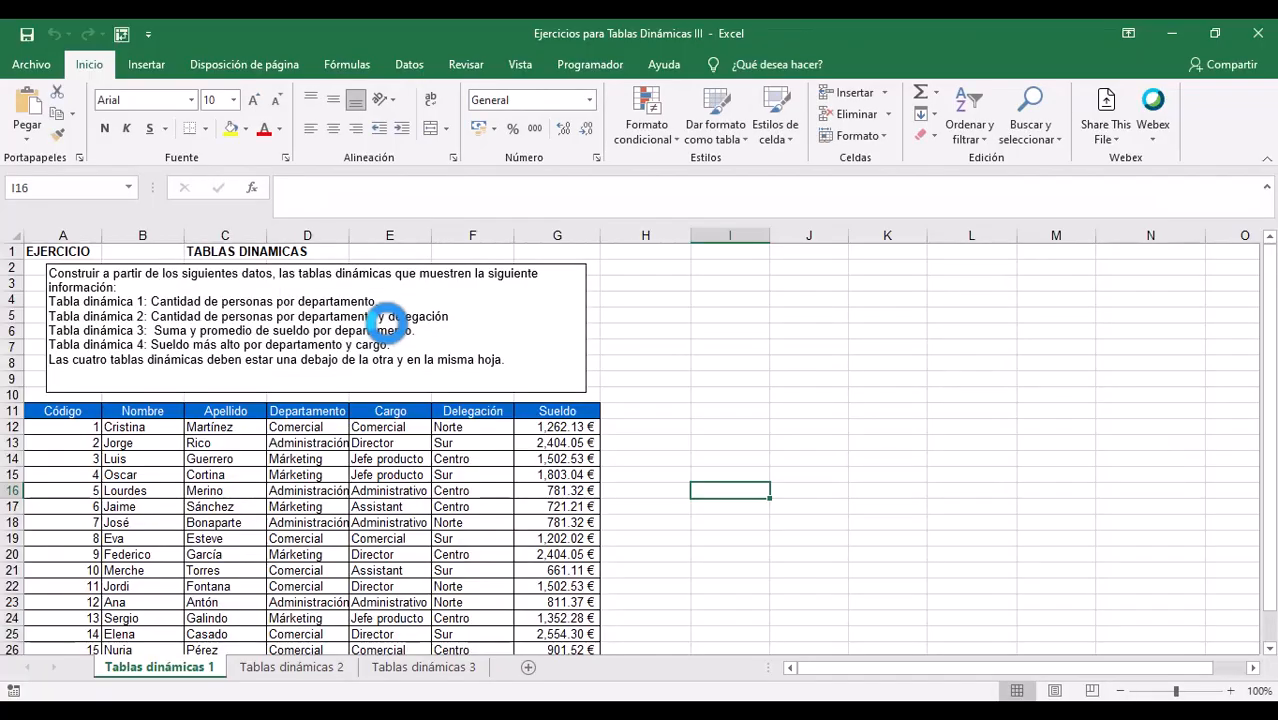
Step: Create a pivot table on a new worksheet from the employee data in A11:G27 of the Tablas dinámicas 1 sheet
{"action": "left_click", "coordinate": [226, 487]}
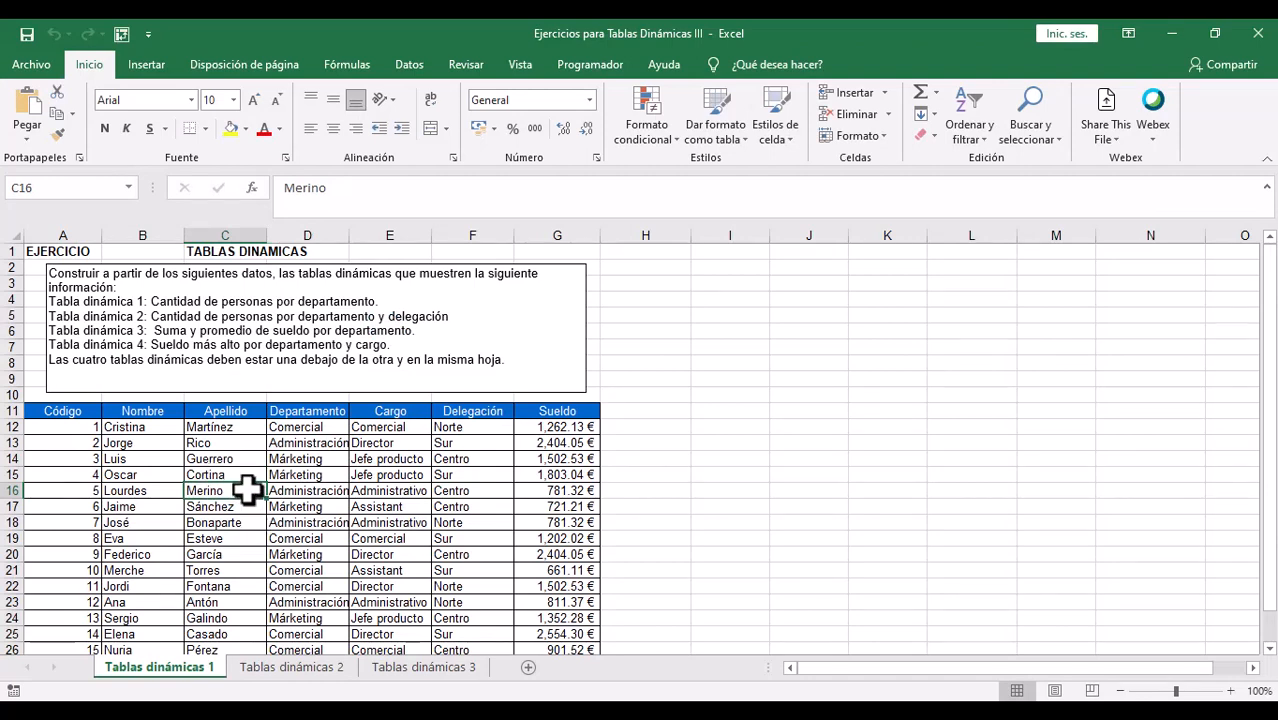
{"action": "left_click", "coordinate": [217, 508]}
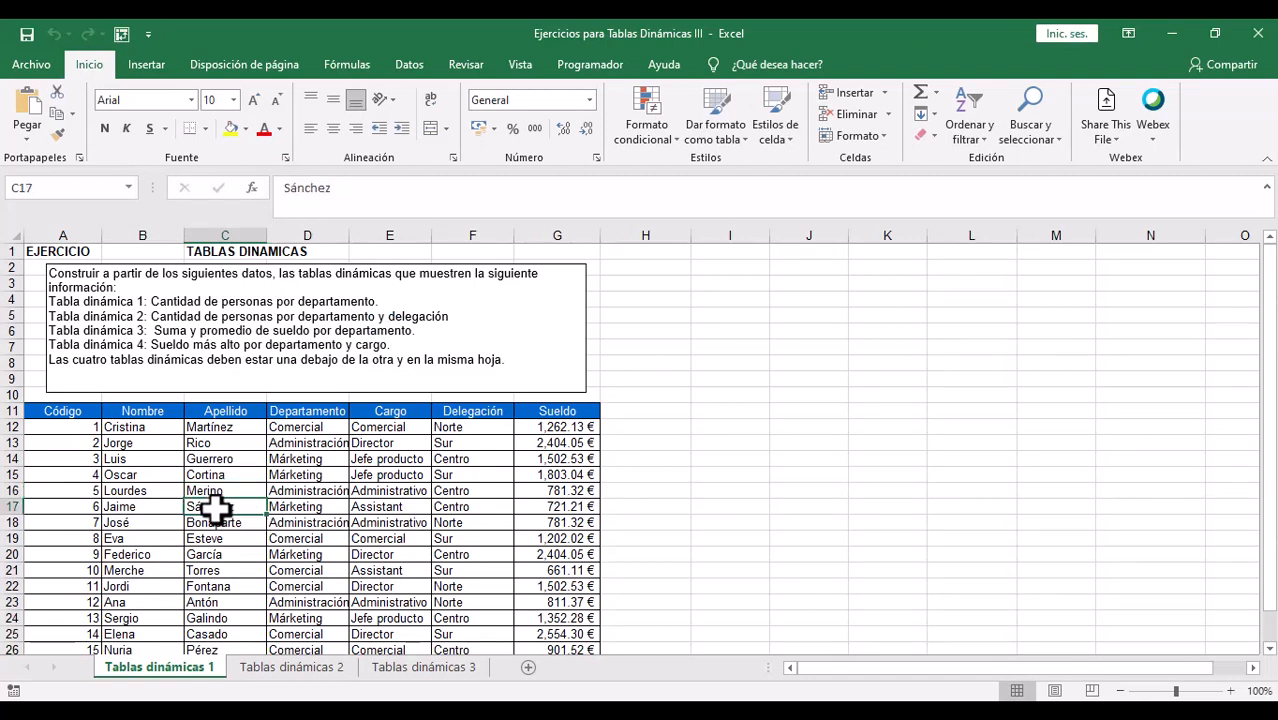
{"action": "left_click", "coordinate": [150, 66]}
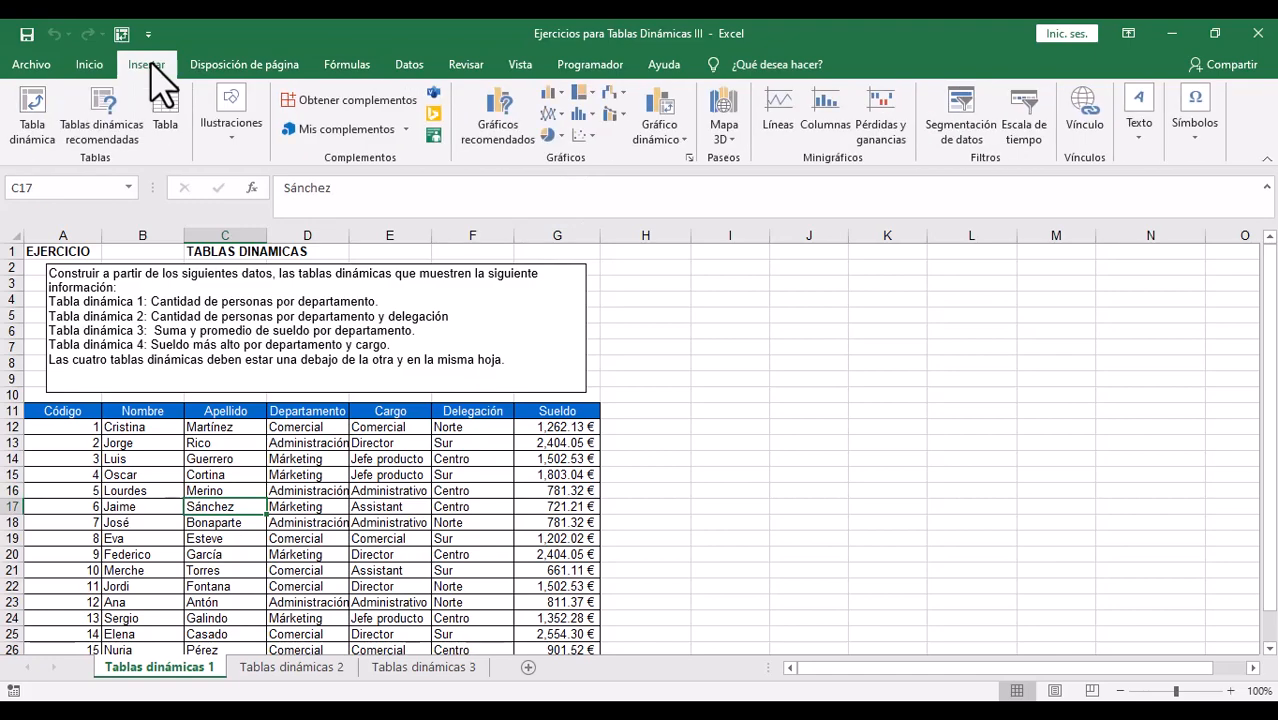
{"action": "left_click", "coordinate": [36, 112]}
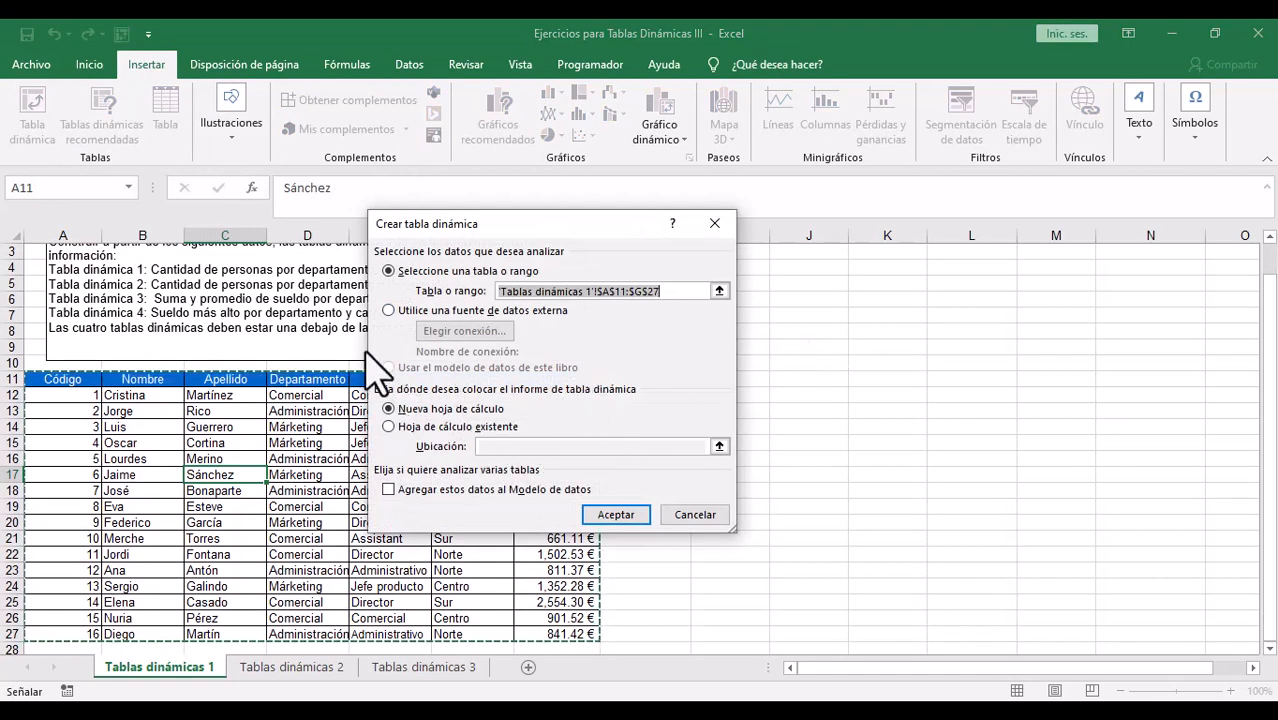
{"action": "left_click", "coordinate": [616, 514]}
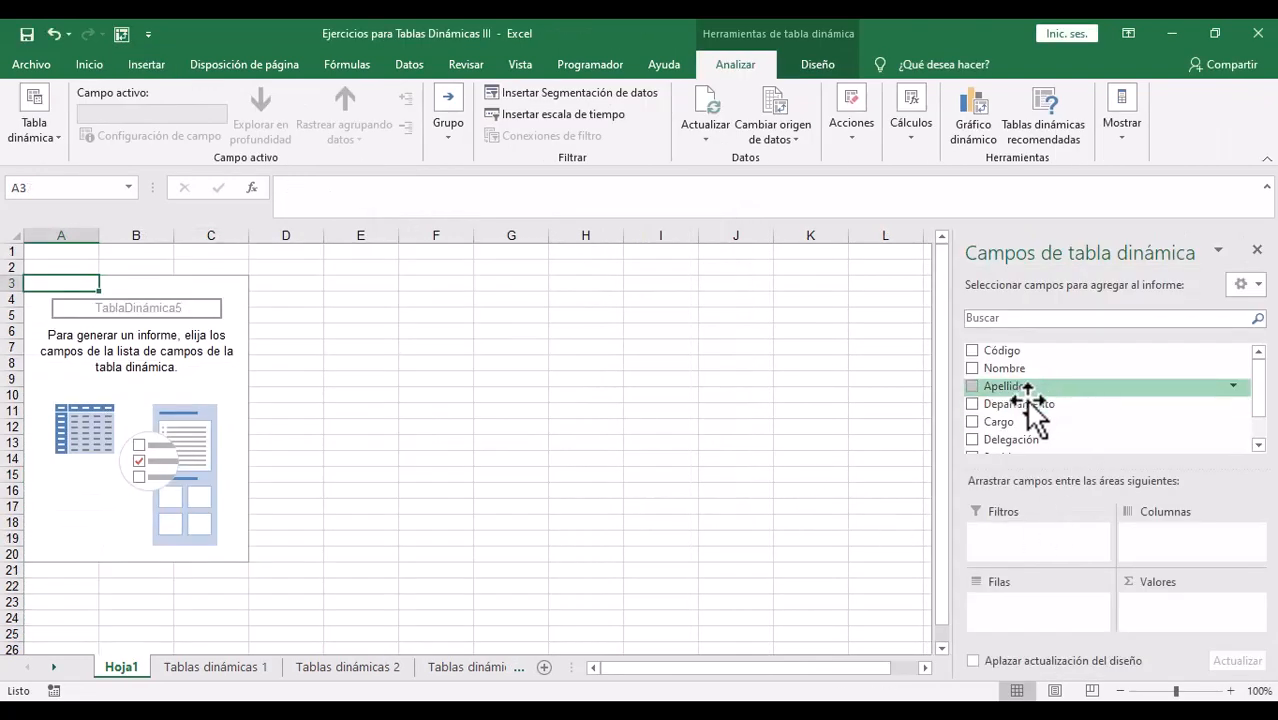
Step: Lay out the pivot table with Departamento as rows, Cargo as columns and the sum of Sueldo as values
{"action": "left_click_drag", "start_coordinate": [1028, 403], "coordinate": [1041, 607]}
{"action": "left_click_drag", "start_coordinate": [1036, 425], "coordinate": [1170, 530]}
{"action": "scroll", "coordinate": [1258, 414], "scroll_direction": "down", "scroll_amount": 1}
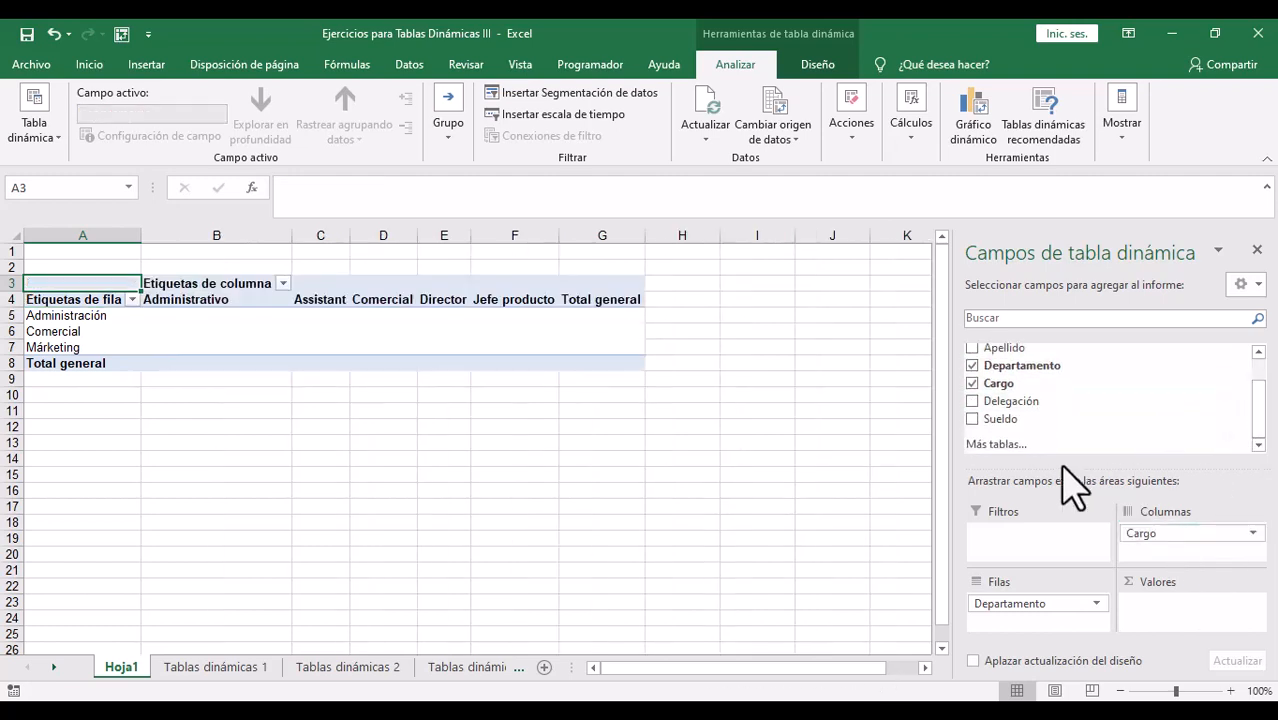
{"action": "left_click_drag", "start_coordinate": [1000, 418], "coordinate": [1184, 610]}
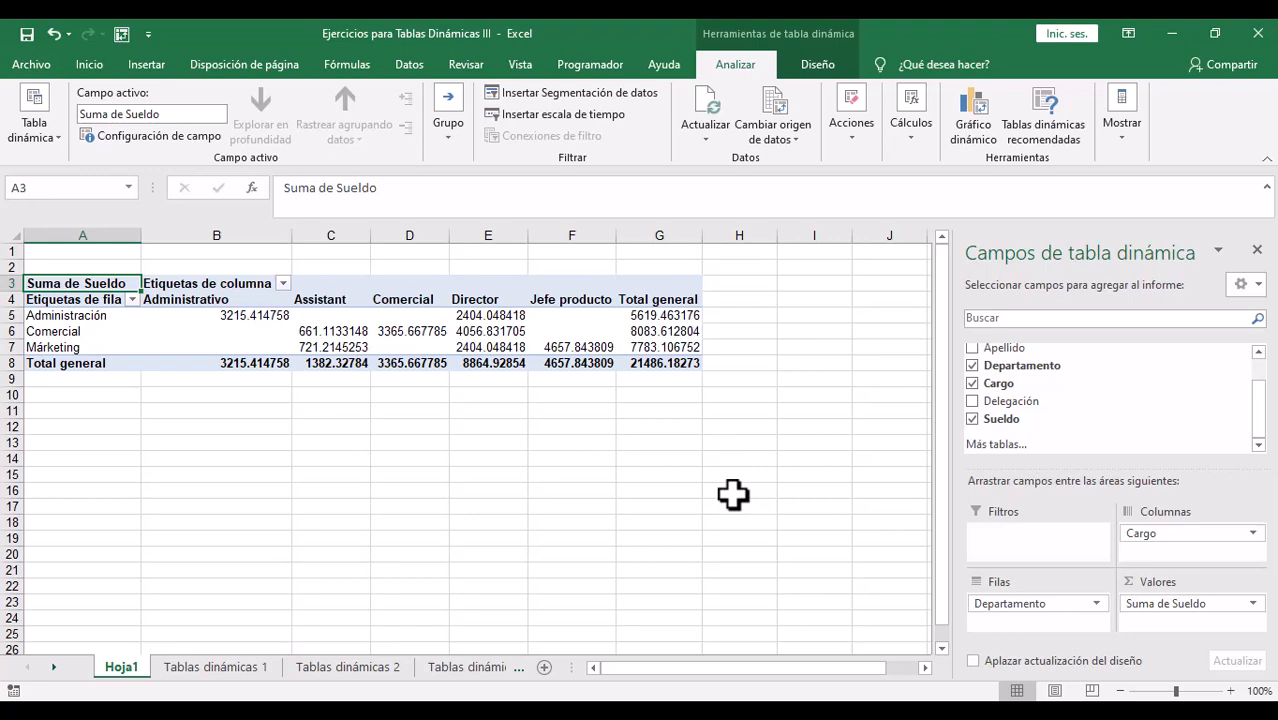
Step: Apply the Contabilidad number format to the pivot table's Suma de Sueldo value field
{"action": "left_click", "coordinate": [1252, 603]}
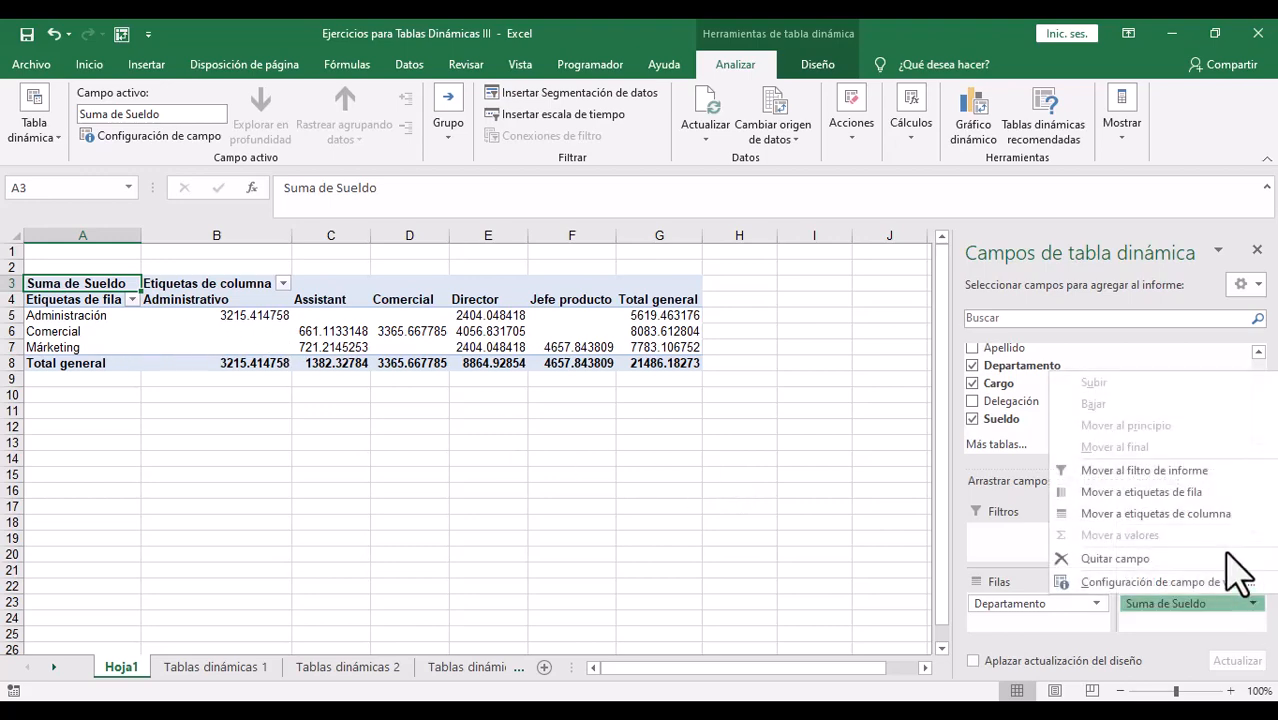
{"action": "left_click", "coordinate": [1113, 582]}
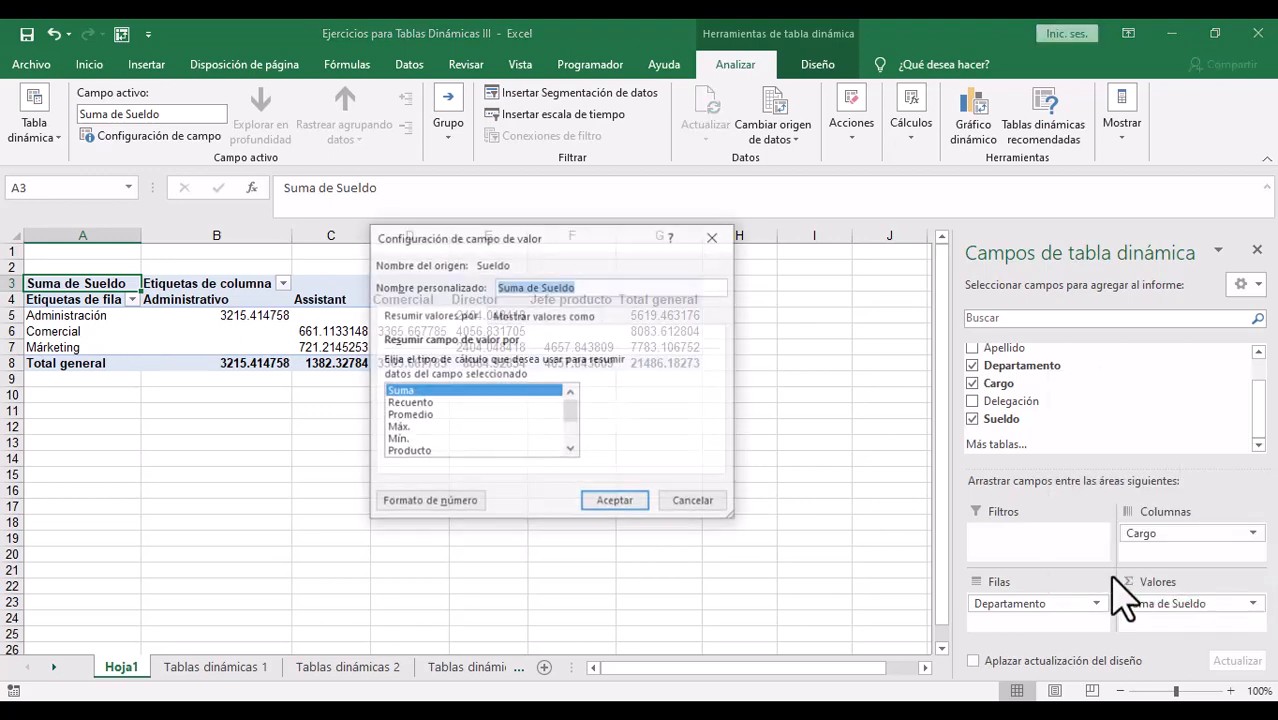
{"action": "left_click", "coordinate": [428, 502]}
{"action": "left_click", "coordinate": [345, 272]}
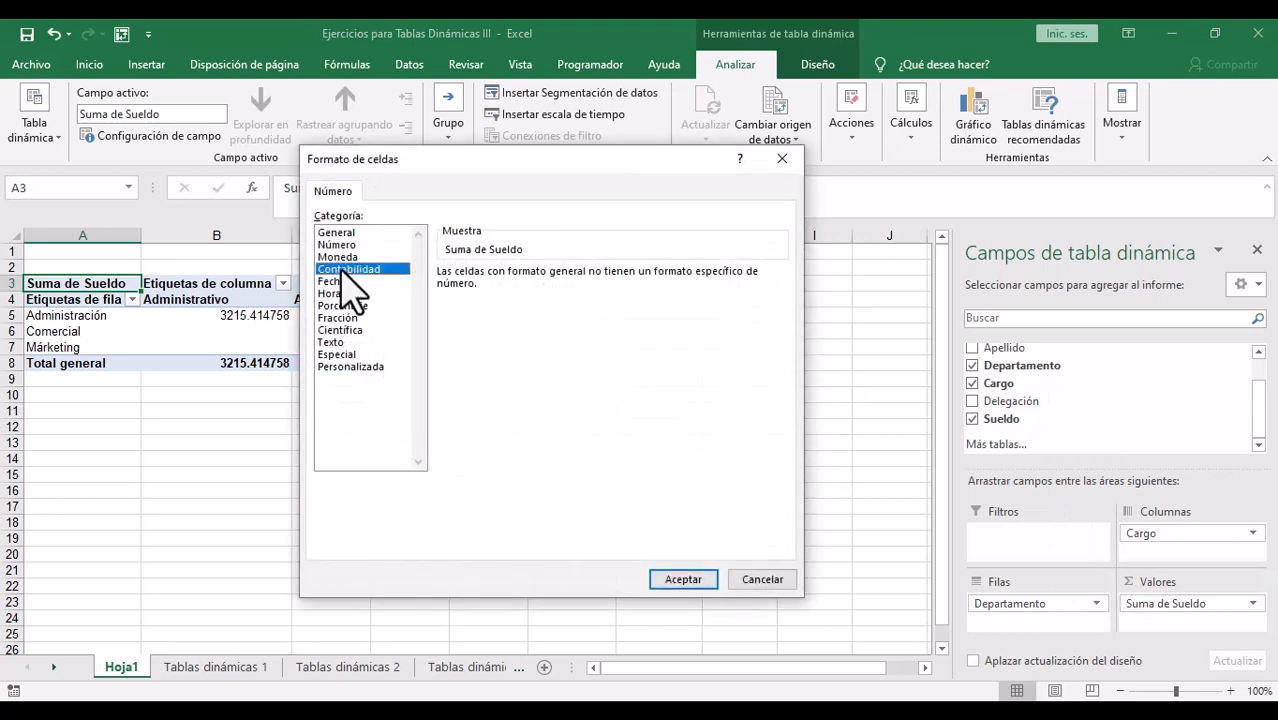
{"action": "left_click", "coordinate": [683, 579]}
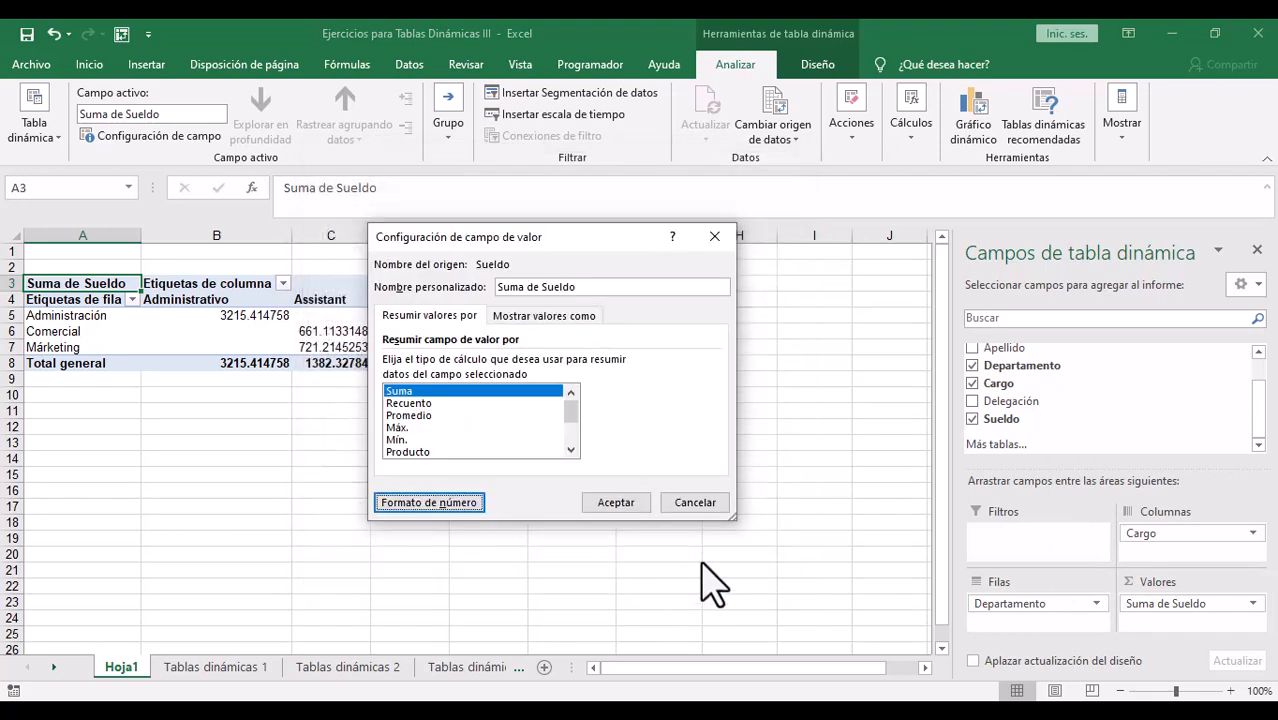
{"action": "left_click", "coordinate": [622, 503]}
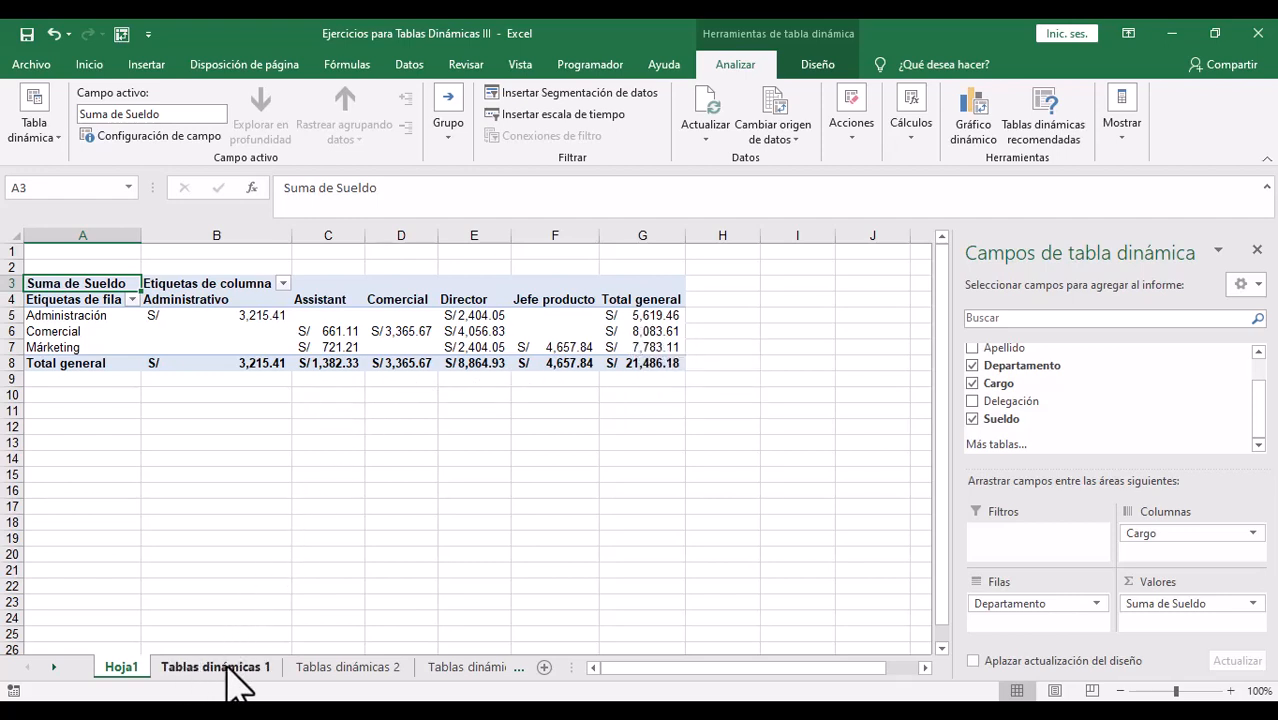
Step: In the source data on Tablas dinámicas 1, set the Sueldo in G13 to 8500 and in G16 to 9600
{"action": "left_click", "coordinate": [196, 668]}
{"action": "scroll", "coordinate": [195, 513], "scroll_direction": "down", "scroll_amount": 2}
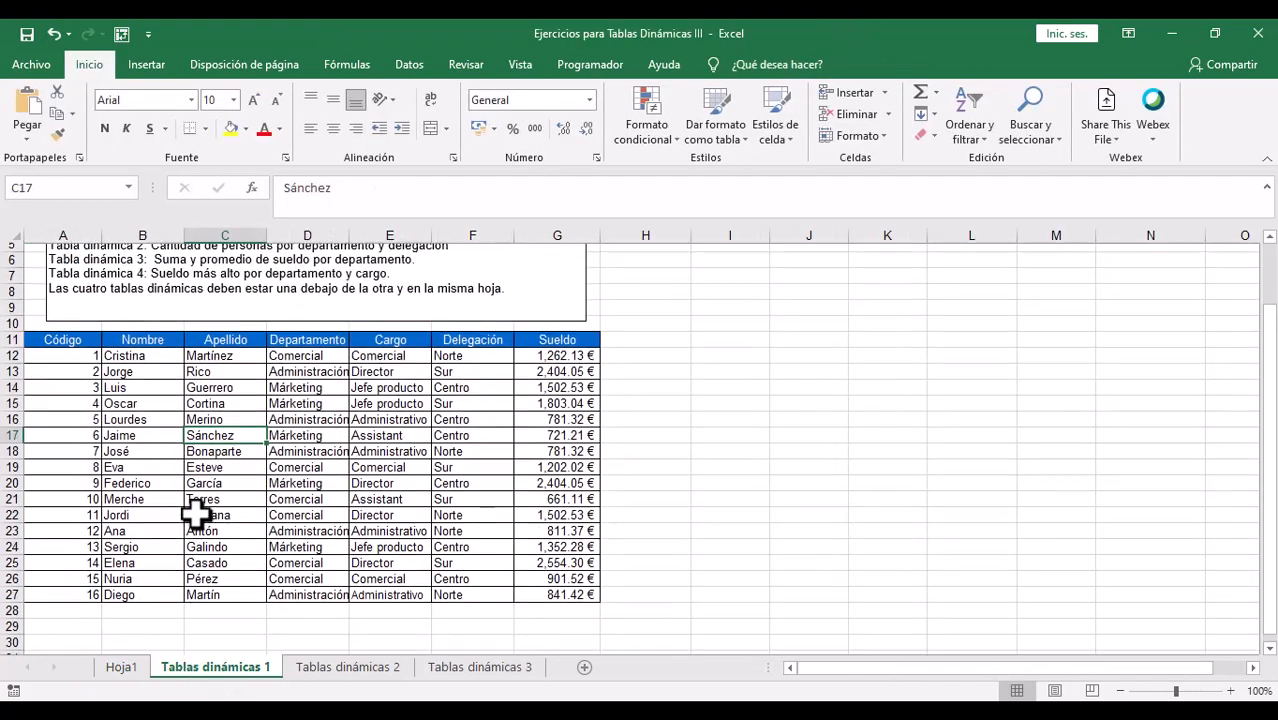
{"action": "scroll", "coordinate": [410, 440], "scroll_direction": "up", "scroll_amount": 1}
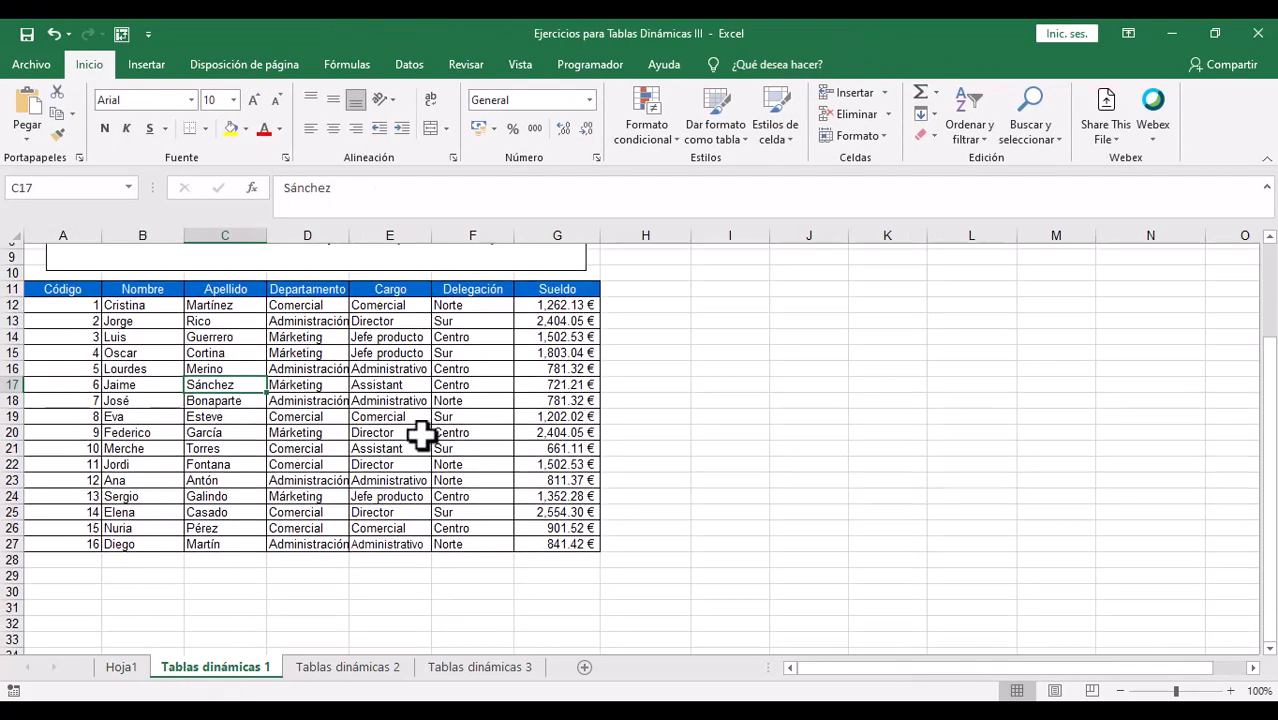
{"action": "left_click", "coordinate": [540, 363]}
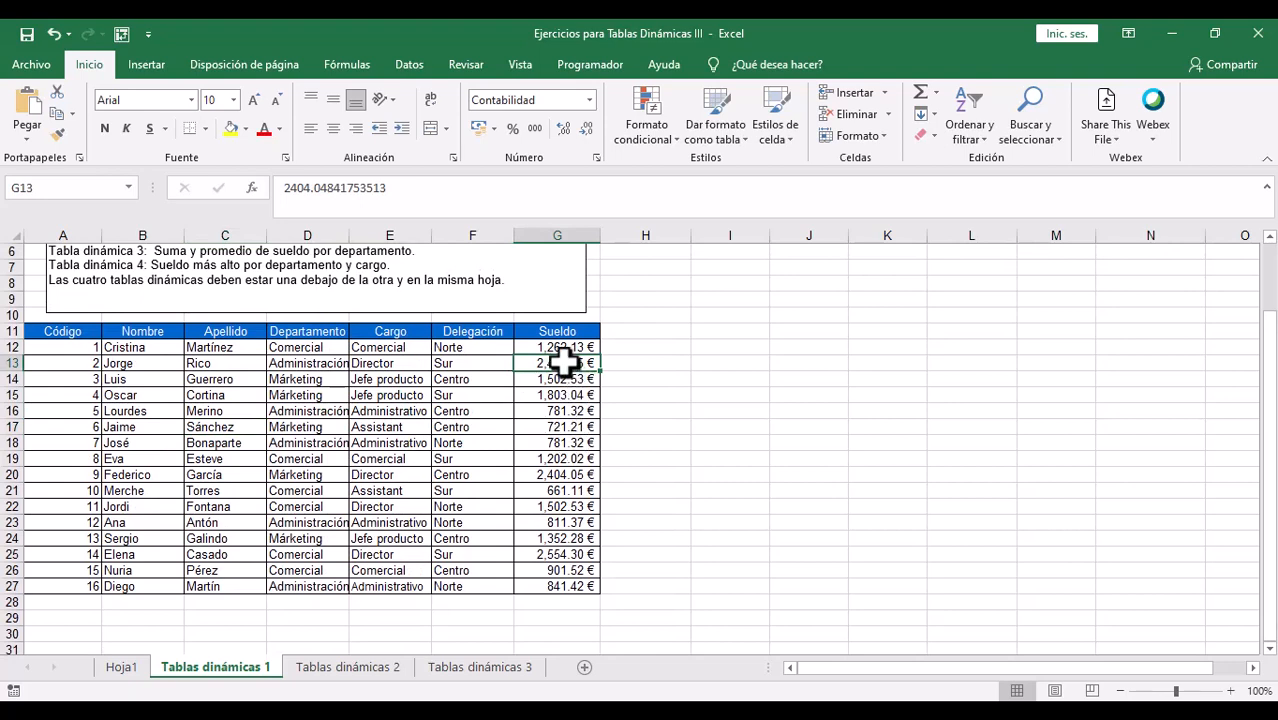
{"action": "type", "text": "8"}
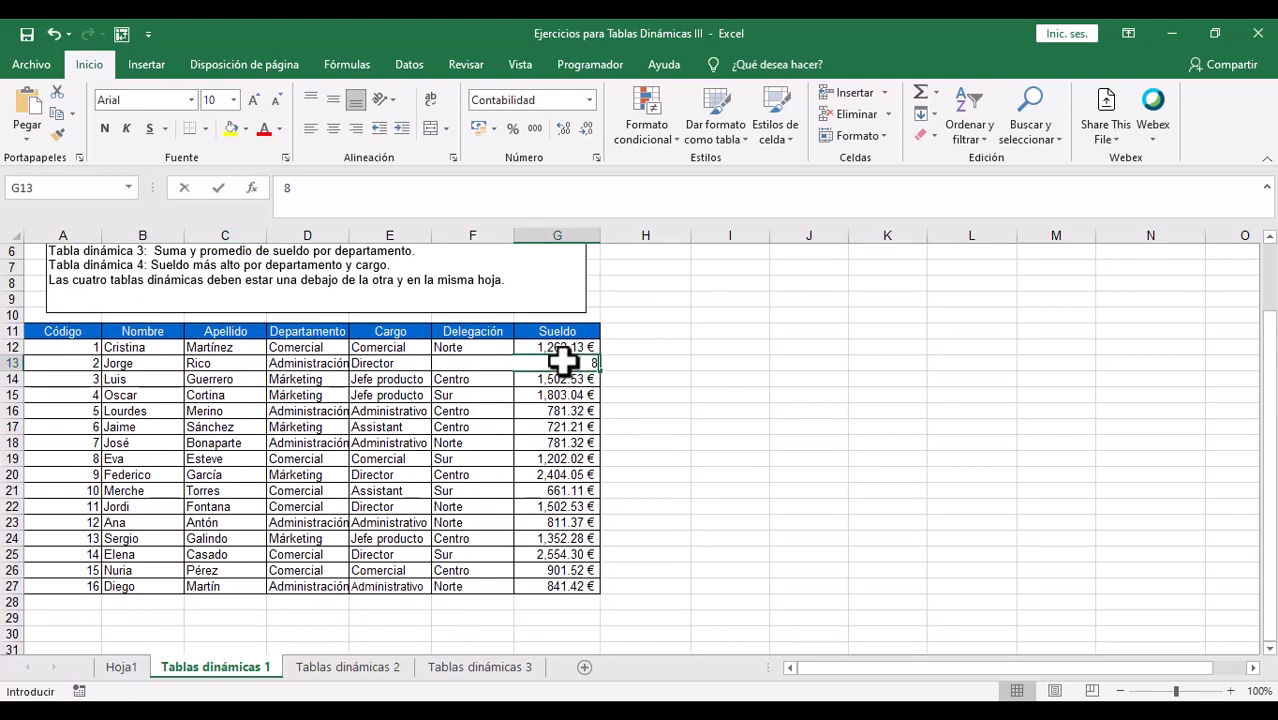
{"action": "type", "text": "500"}
{"action": "key", "text": "Return"}
{"action": "key", "text": "Return"}
{"action": "key", "text": "Return"}
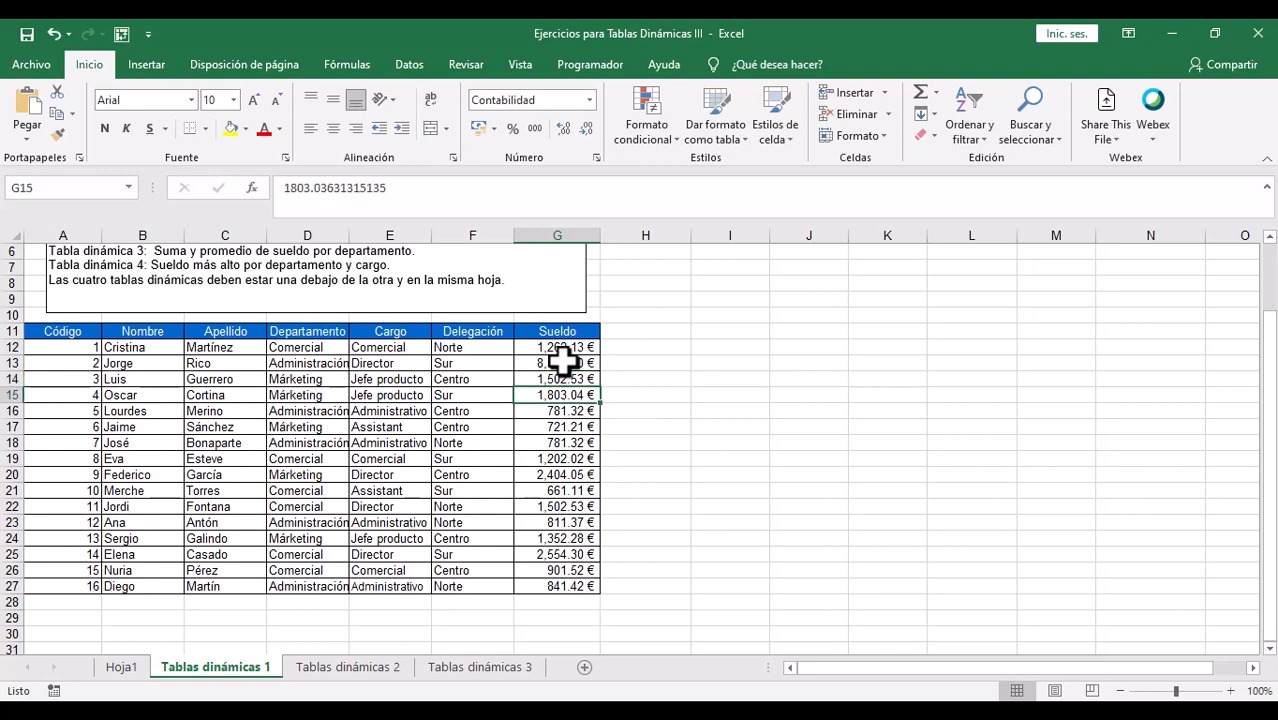
{"action": "type", "text": "9600"}
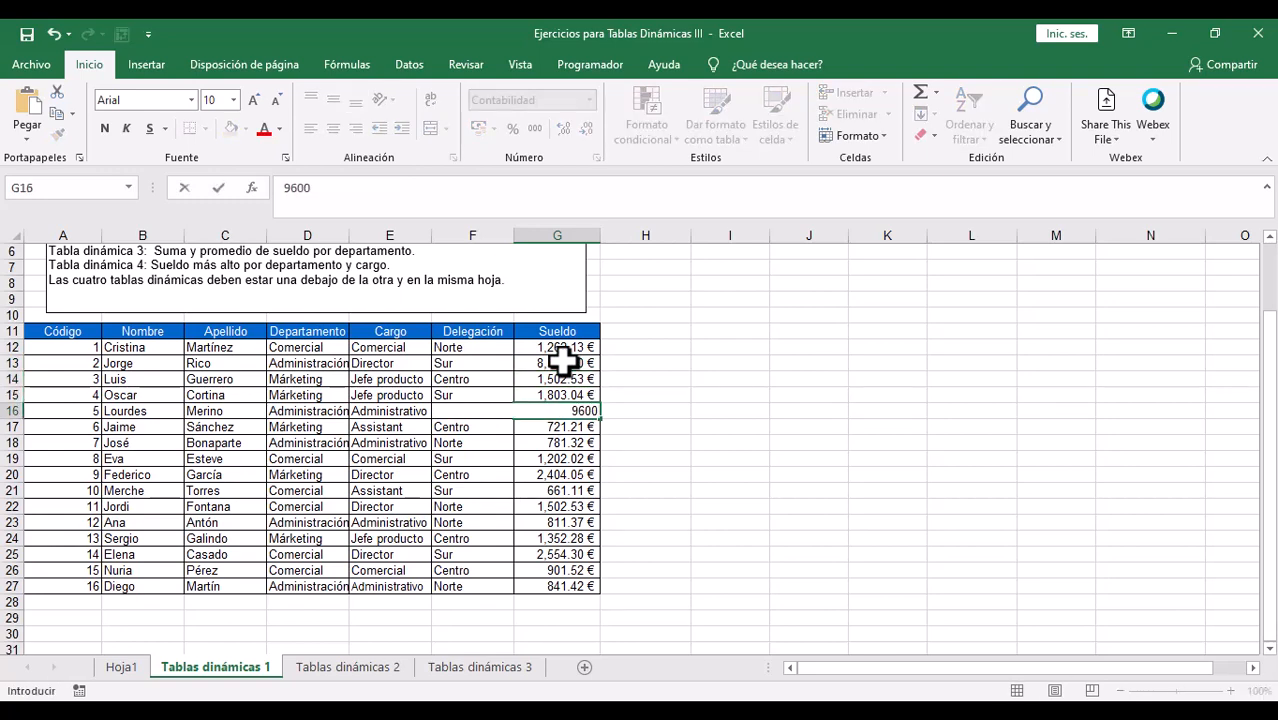
{"action": "key", "text": "Return"}
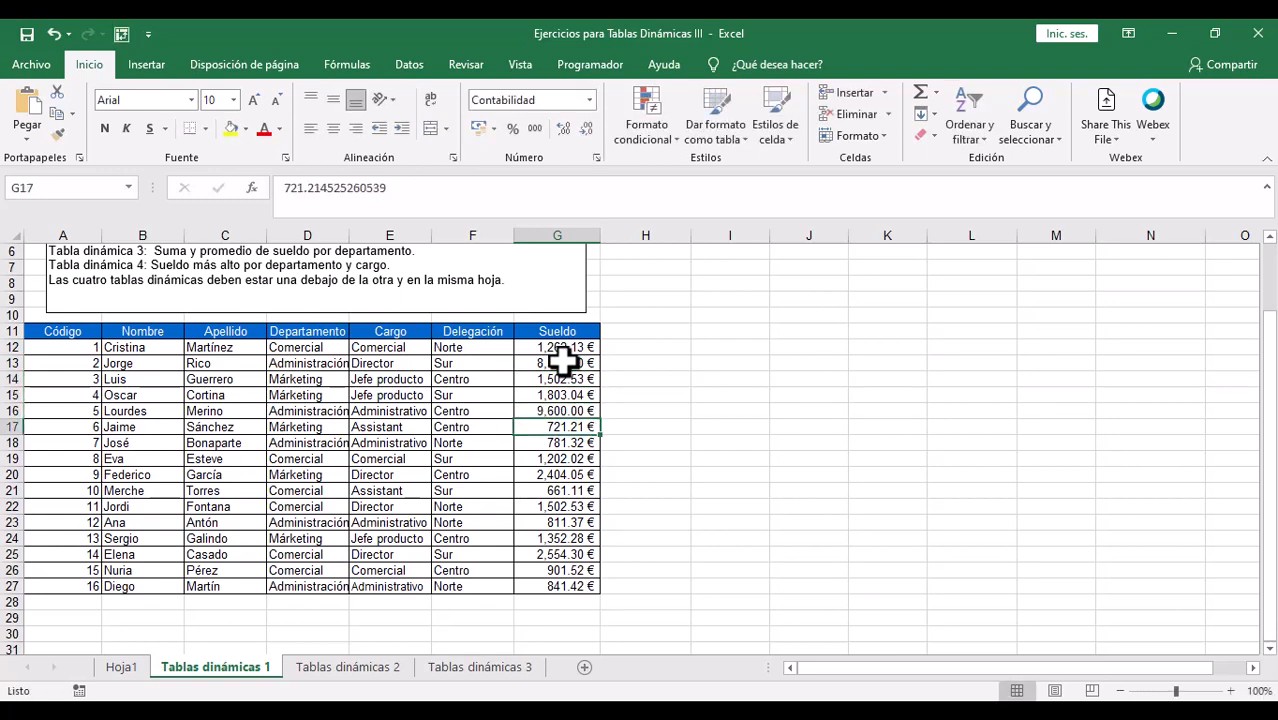
Step: Set the source data's Sueldo in G19 to 1980 and in G21 to 6450
{"action": "key", "text": "Return"}
{"action": "key", "text": "Return"}
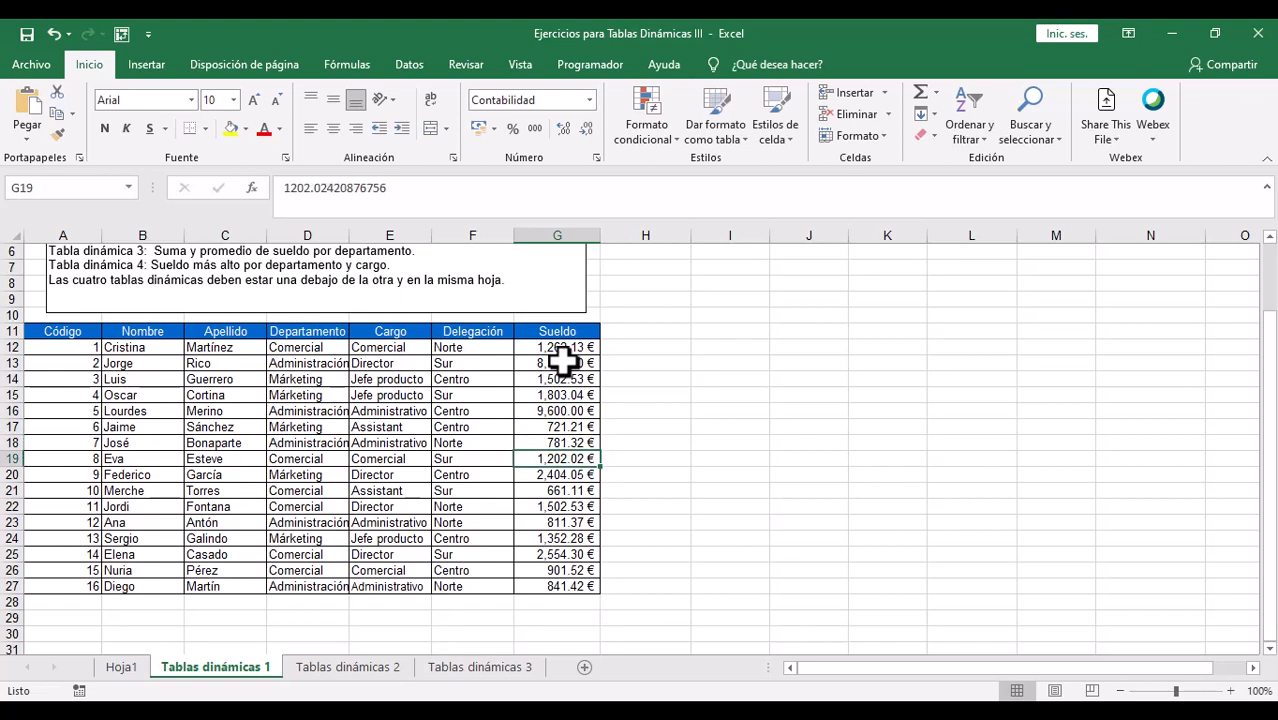
{"action": "type", "text": "1980"}
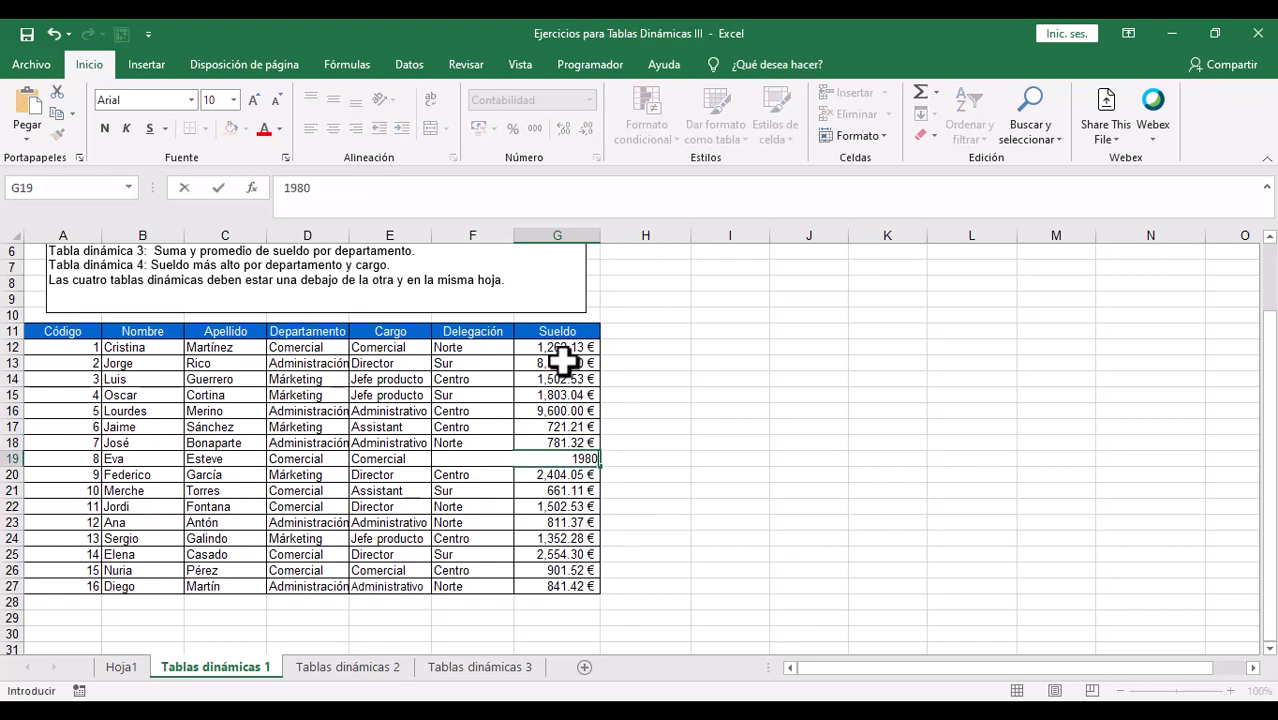
{"action": "key", "text": "Return"}
{"action": "key", "text": "Return"}
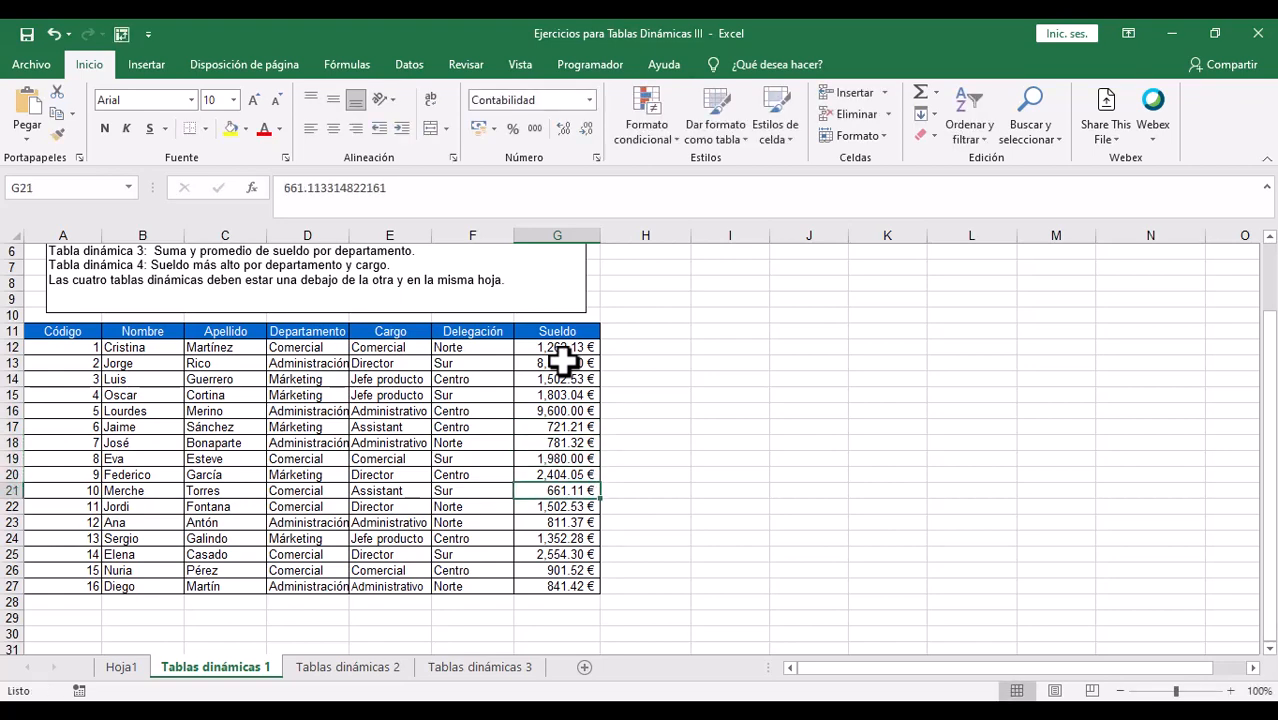
{"action": "type", "text": "6450"}
{"action": "key", "text": "Return"}
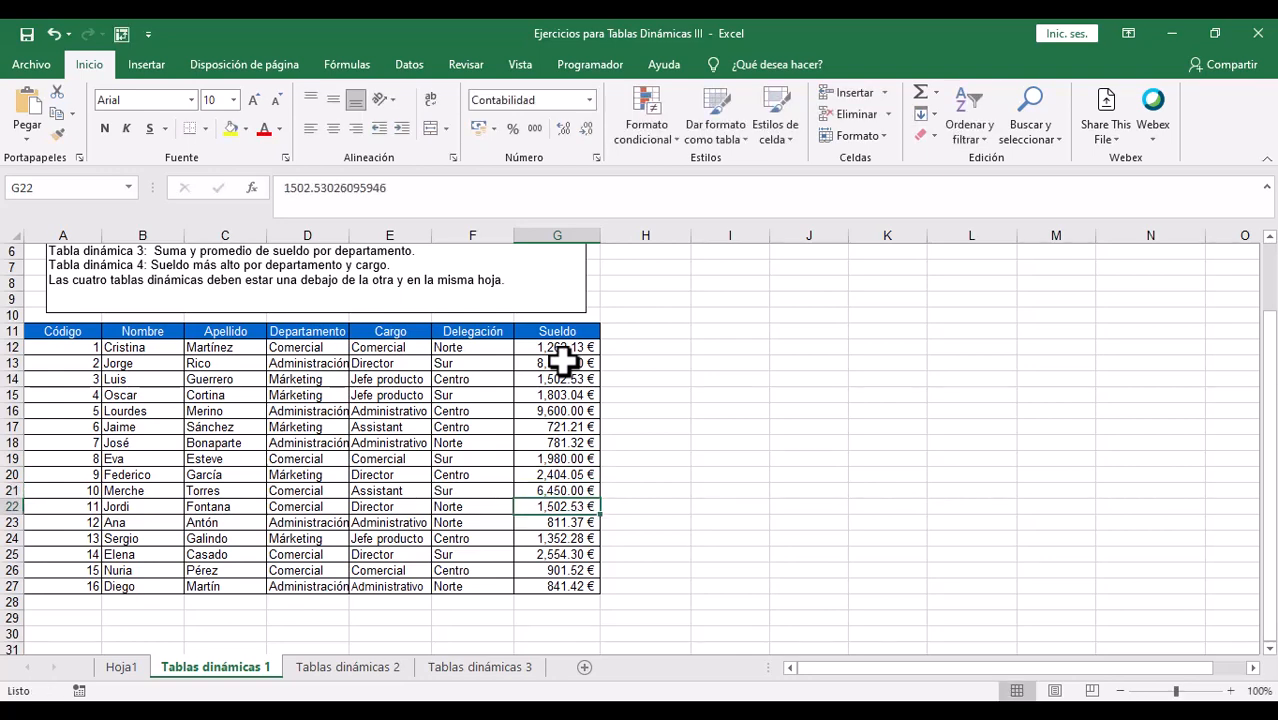
Step: Format the Sueldo values in G12:G27 as Contabilidad with the S/ currency symbol
{"action": "left_click_drag", "start_coordinate": [551, 348], "coordinate": [590, 590]}
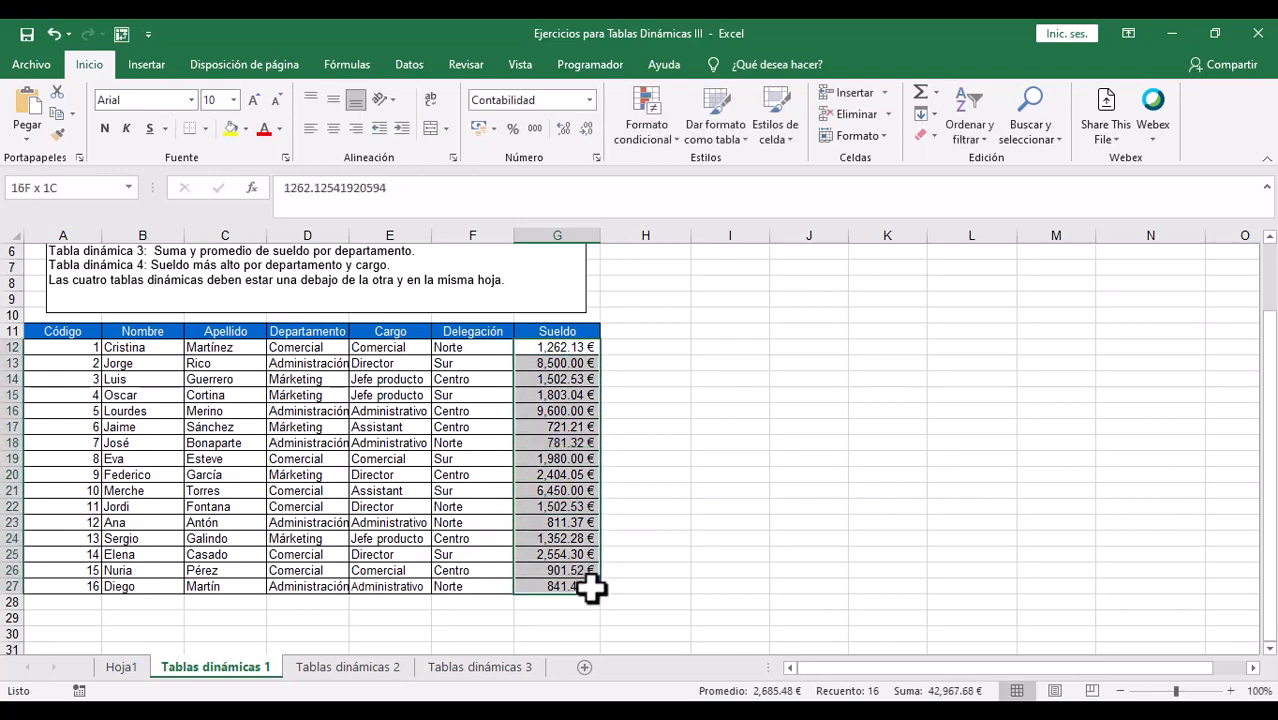
{"action": "left_click", "coordinate": [589, 101]}
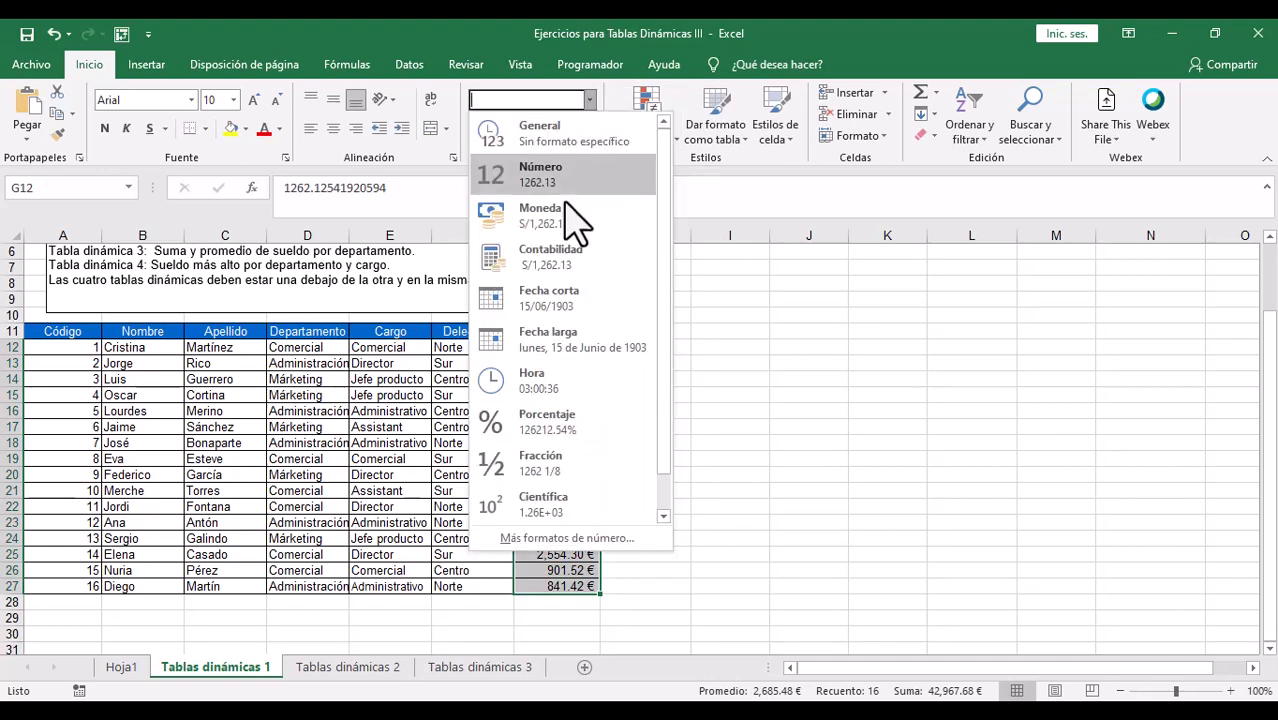
{"action": "left_click", "coordinate": [571, 257]}
{"action": "left_click", "coordinate": [566, 412]}
{"action": "left_click", "coordinate": [570, 505]}
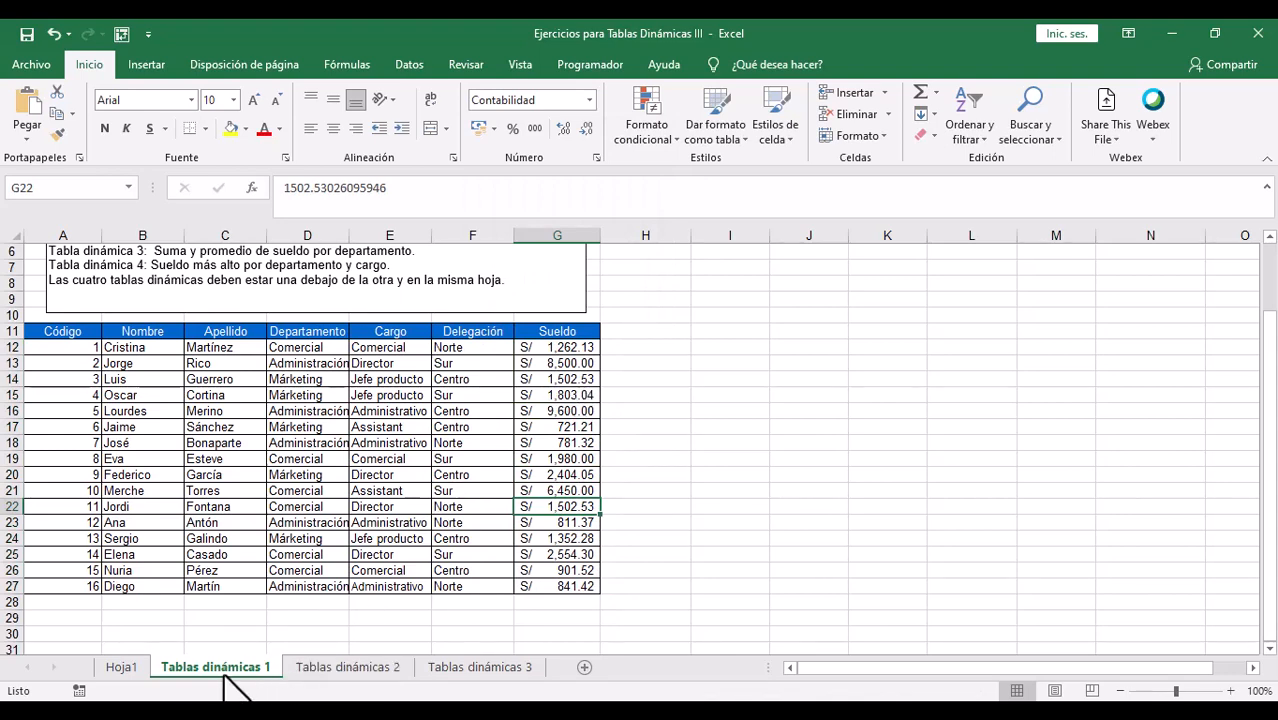
Step: Compare the Administración–Administrativo total in the Hoja1 pivot table with the matching source row 16 on Tablas dinámicas 1
{"action": "left_click", "coordinate": [128, 670]}
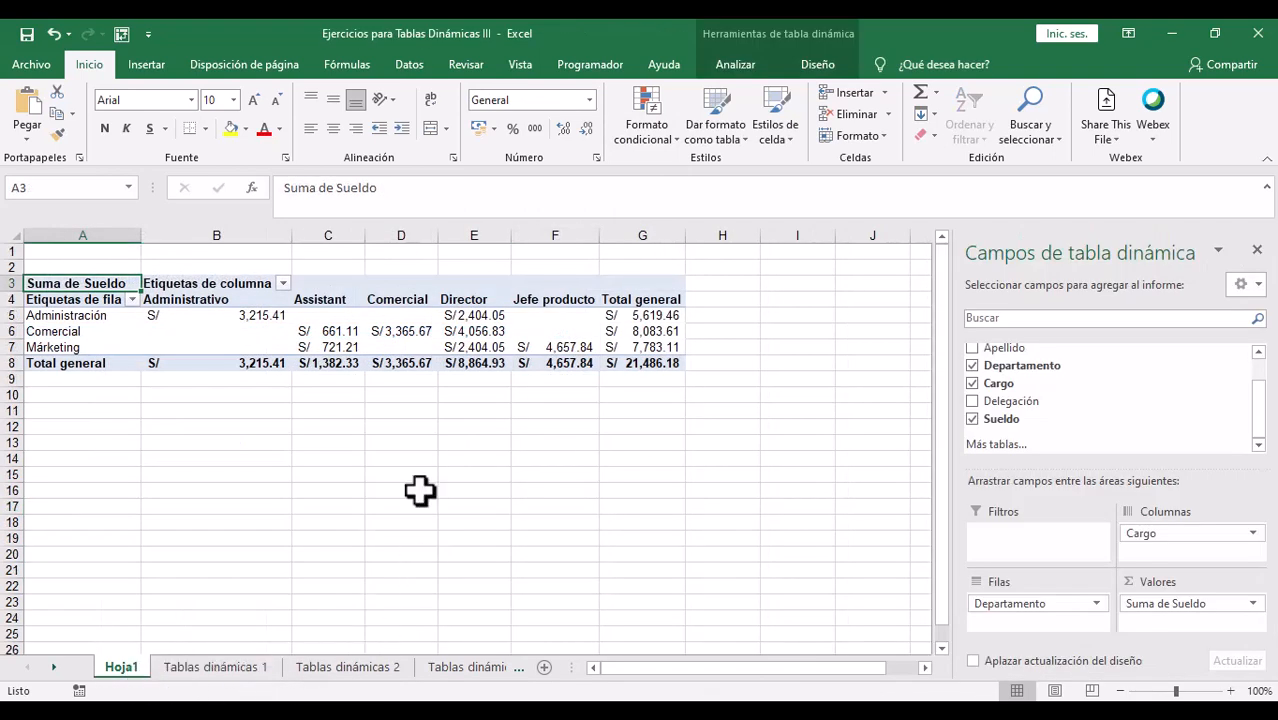
{"action": "left_click", "coordinate": [248, 315]}
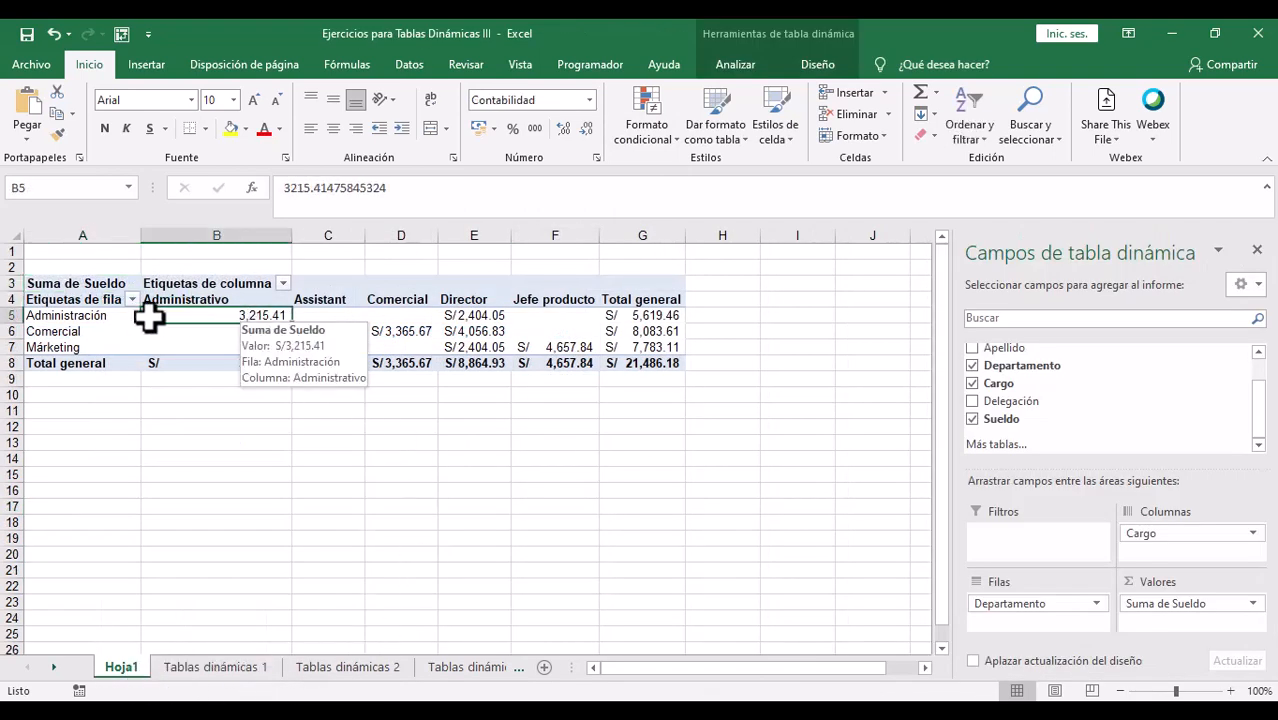
{"action": "left_click", "coordinate": [205, 668]}
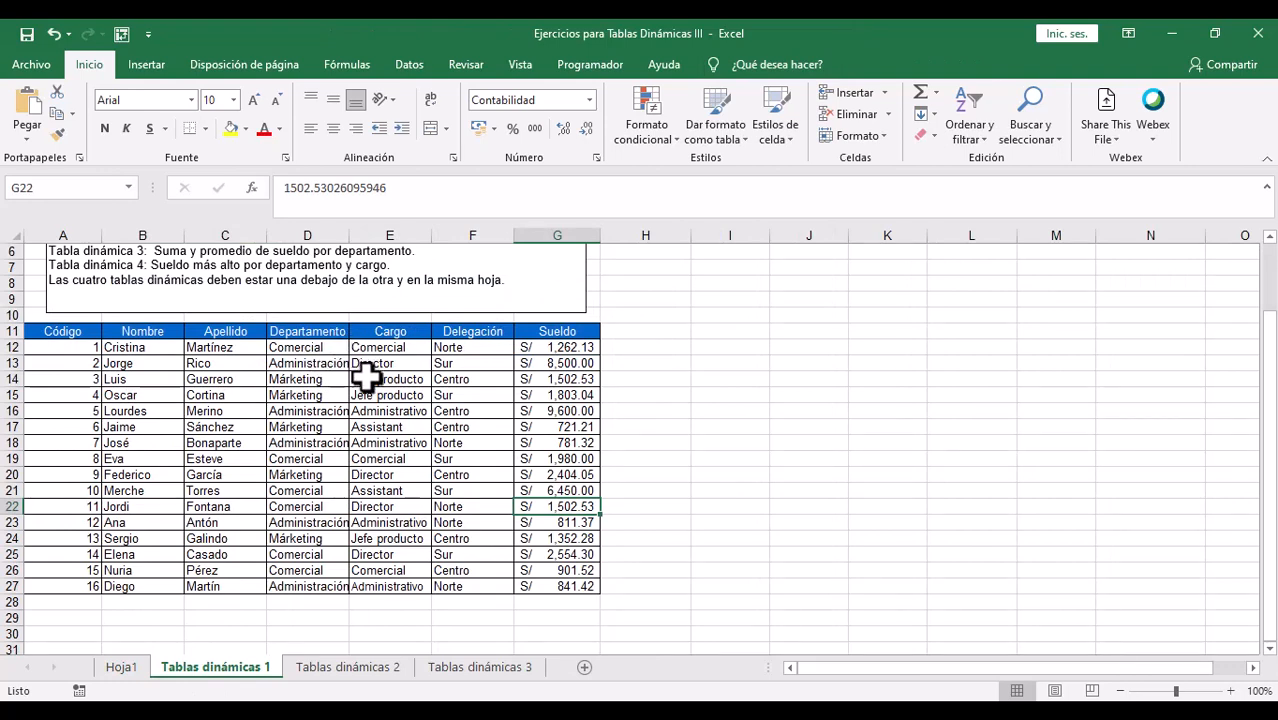
{"action": "left_click_drag", "start_coordinate": [337, 410], "coordinate": [352, 410]}
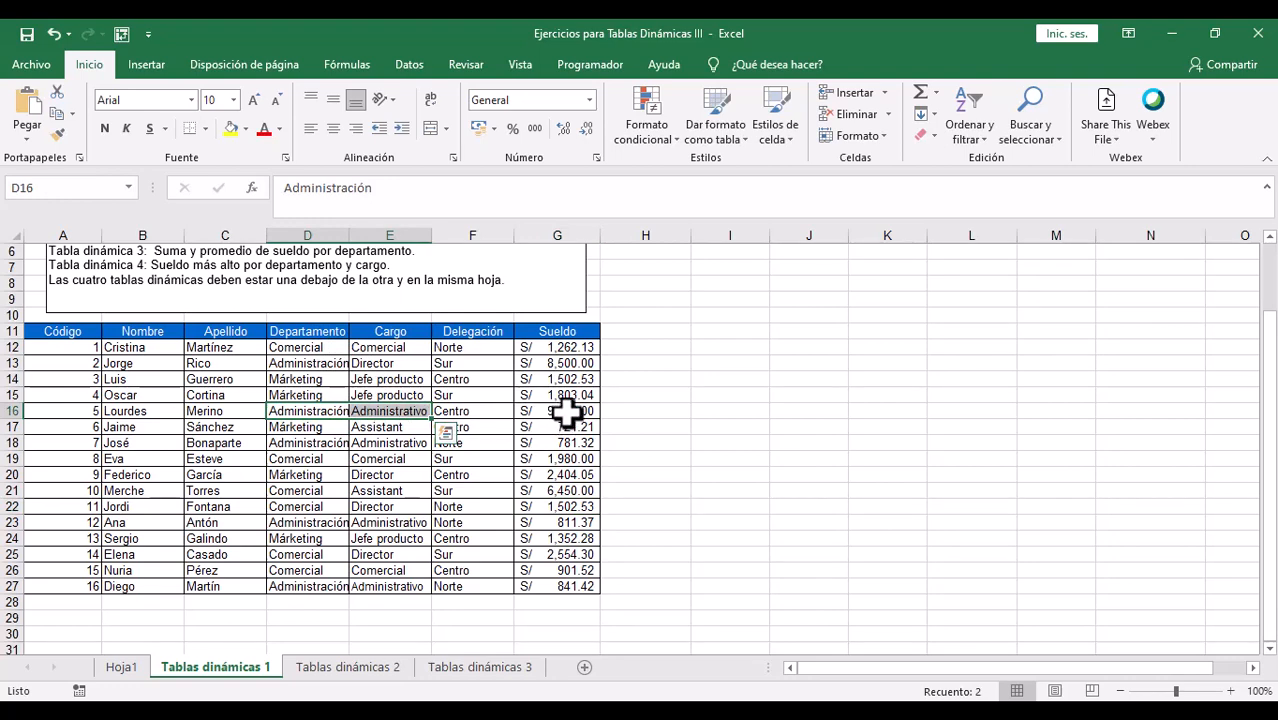
{"action": "left_click", "coordinate": [566, 411]}
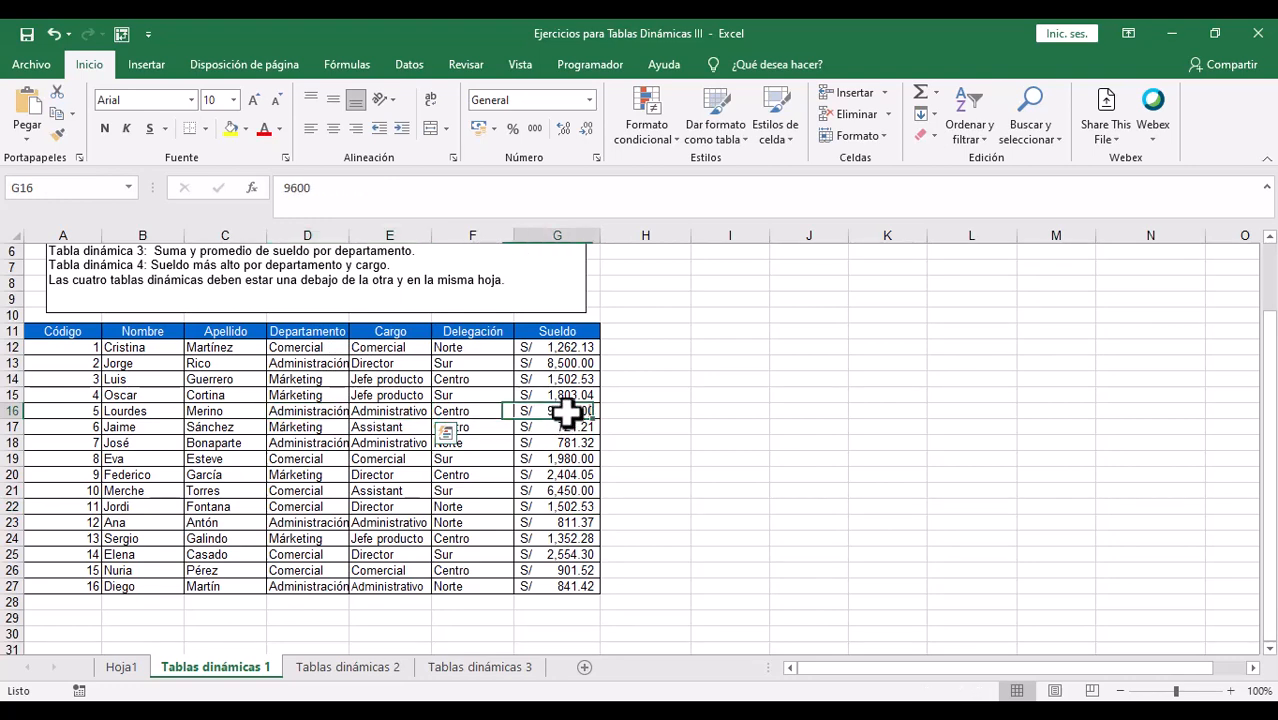
{"action": "left_click", "coordinate": [331, 410]}
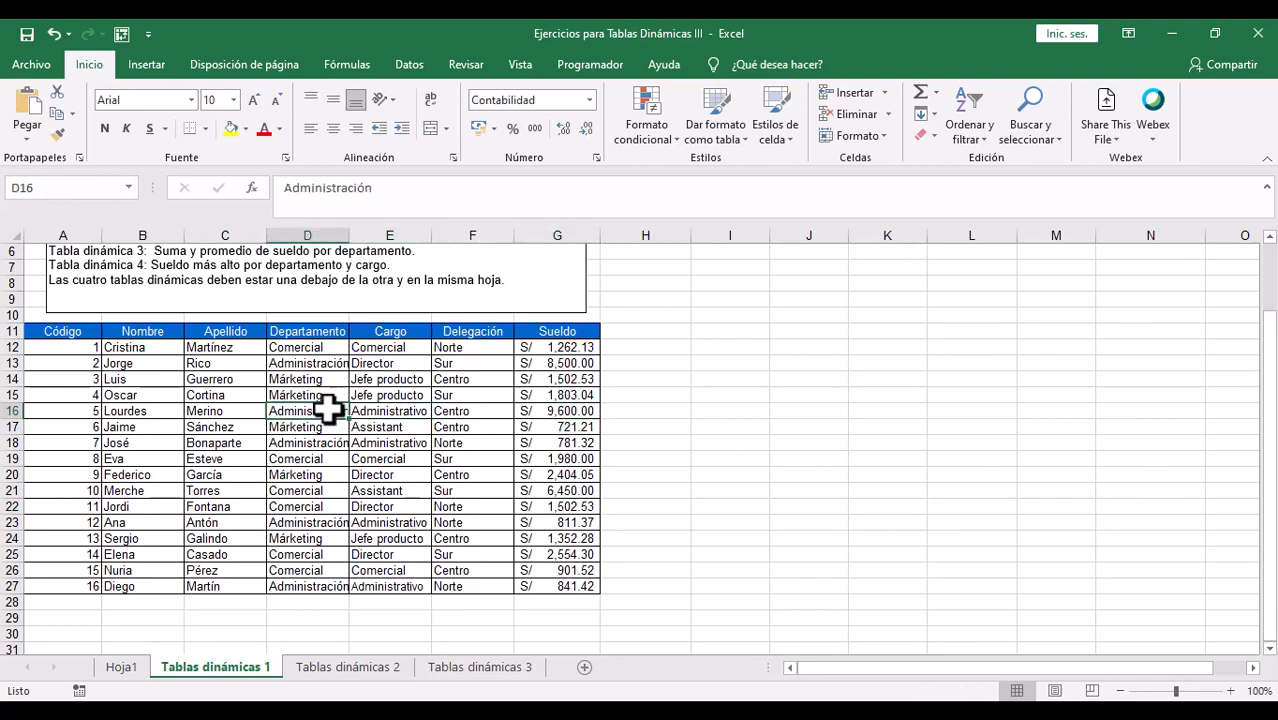
{"action": "left_click", "coordinate": [540, 410]}
Step: Set the Sueldo of the Administración–Administrativo record in row 18 (G18) to 14500
{"action": "left_click_drag", "start_coordinate": [313, 442], "coordinate": [390, 442]}
{"action": "left_click", "coordinate": [548, 442]}
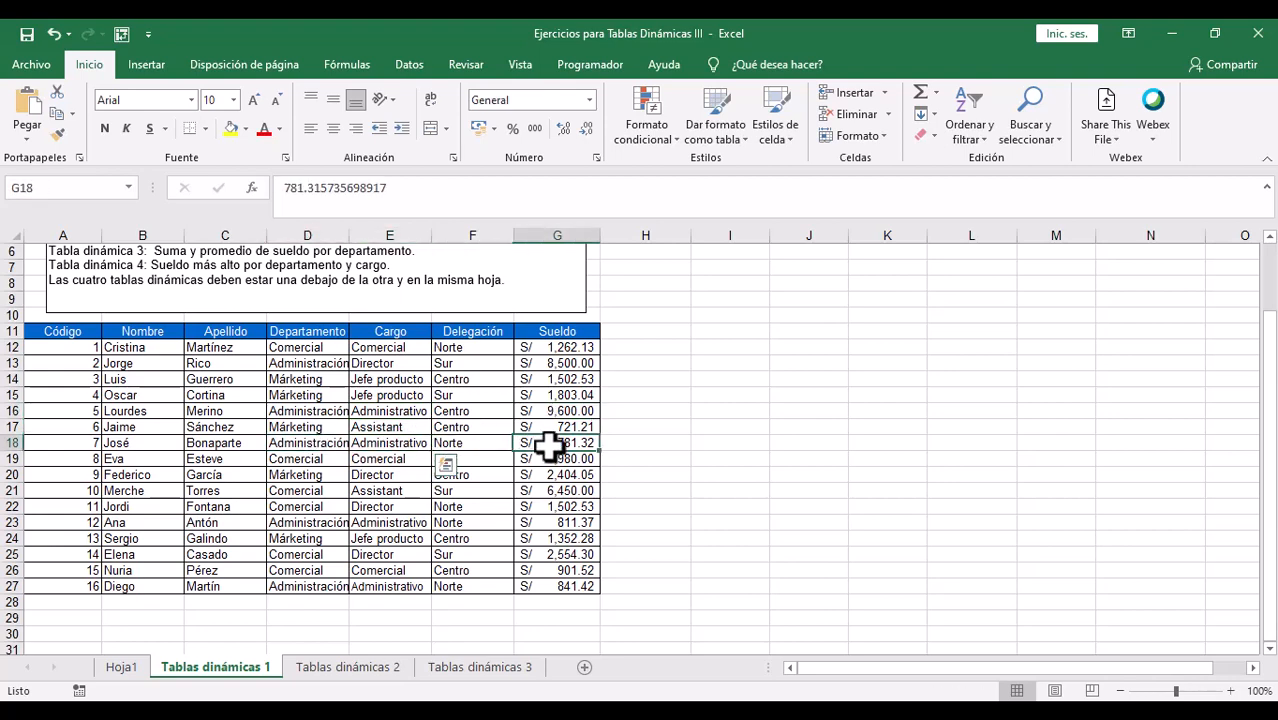
{"action": "type", "text": "145"}
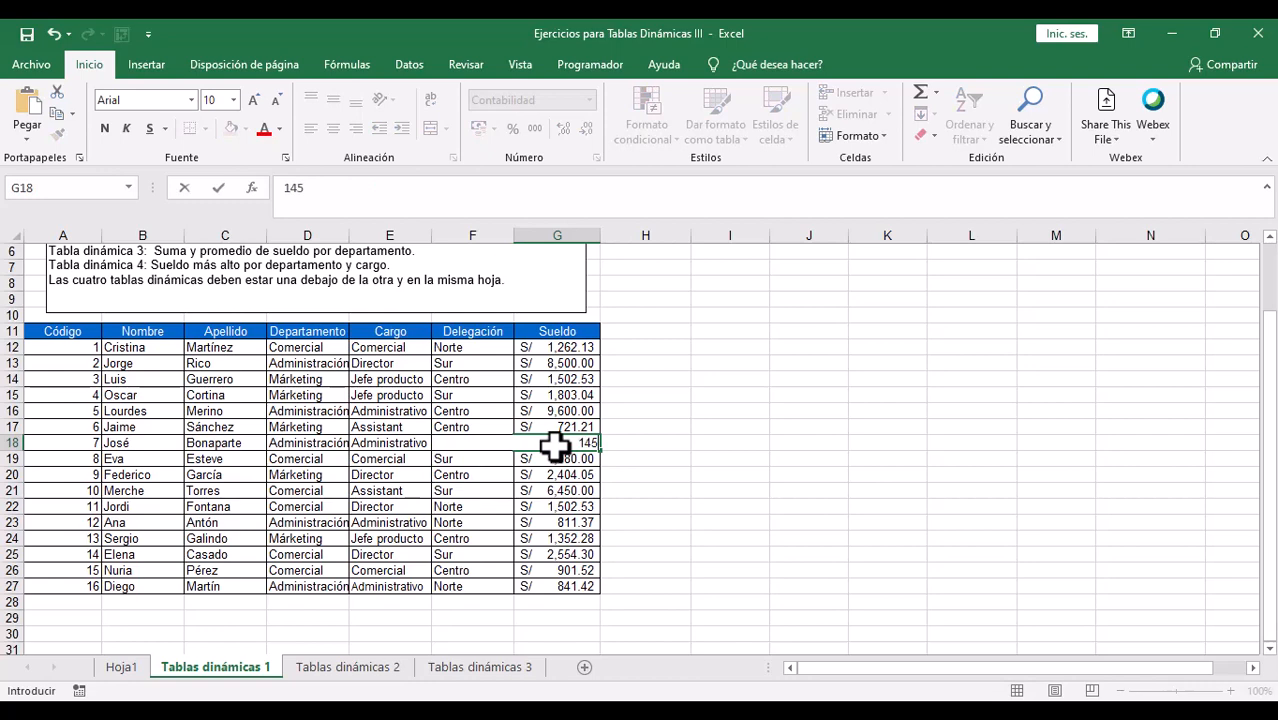
{"action": "type", "text": "00"}
{"action": "key", "text": "Return"}
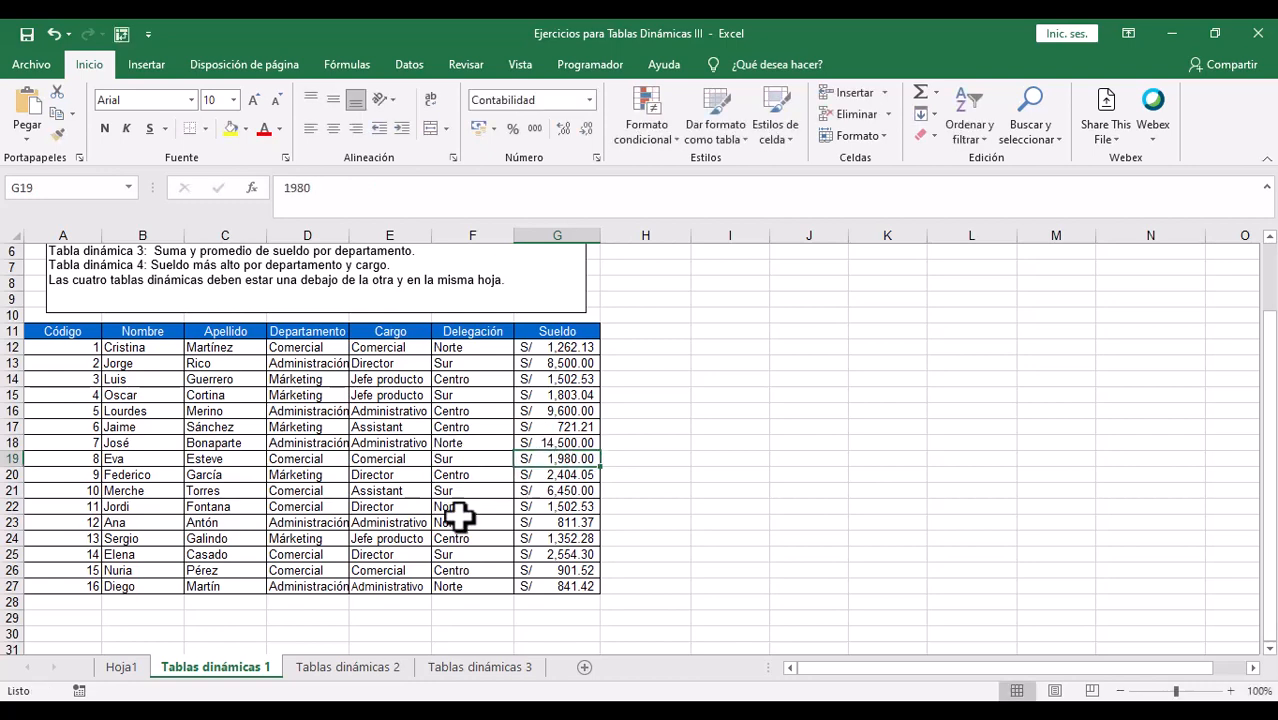
Step: Check the pivot table on Hoja1, and set the Sueldo in G23 of Tablas dinámicas 1 to 6450
{"action": "left_click", "coordinate": [122, 667]}
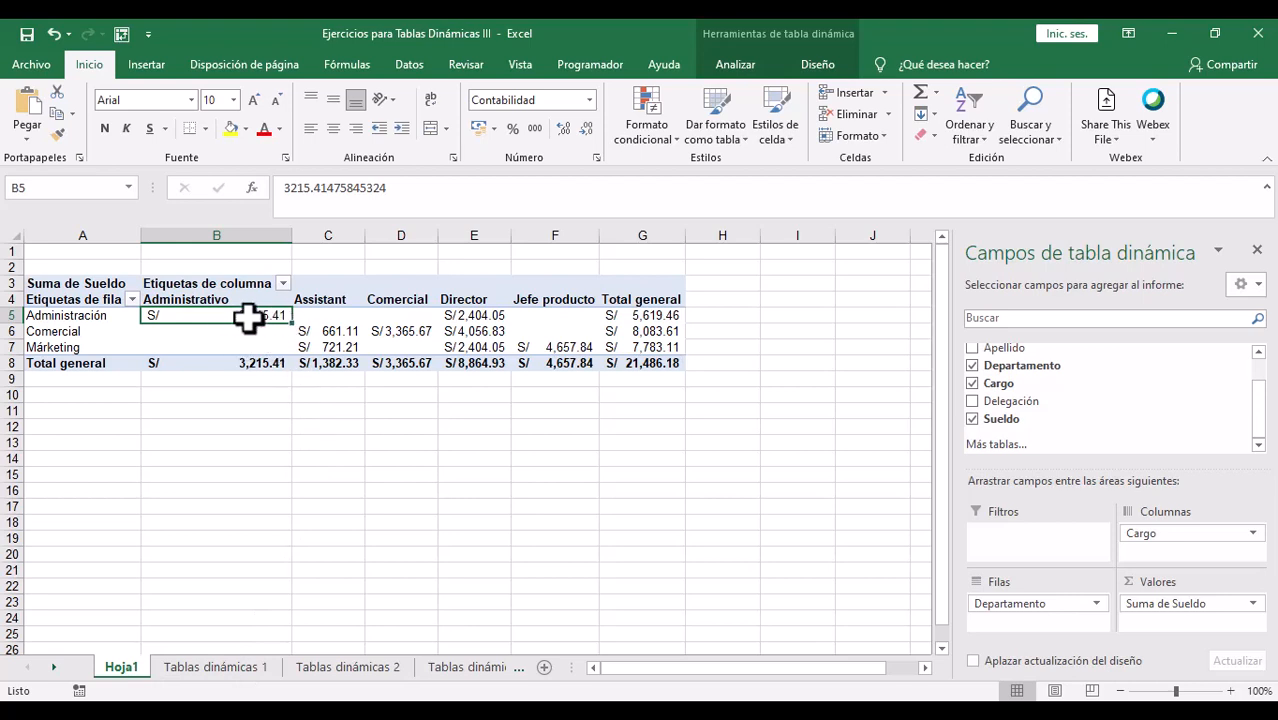
{"action": "mouse_move", "coordinate": [247, 316]}
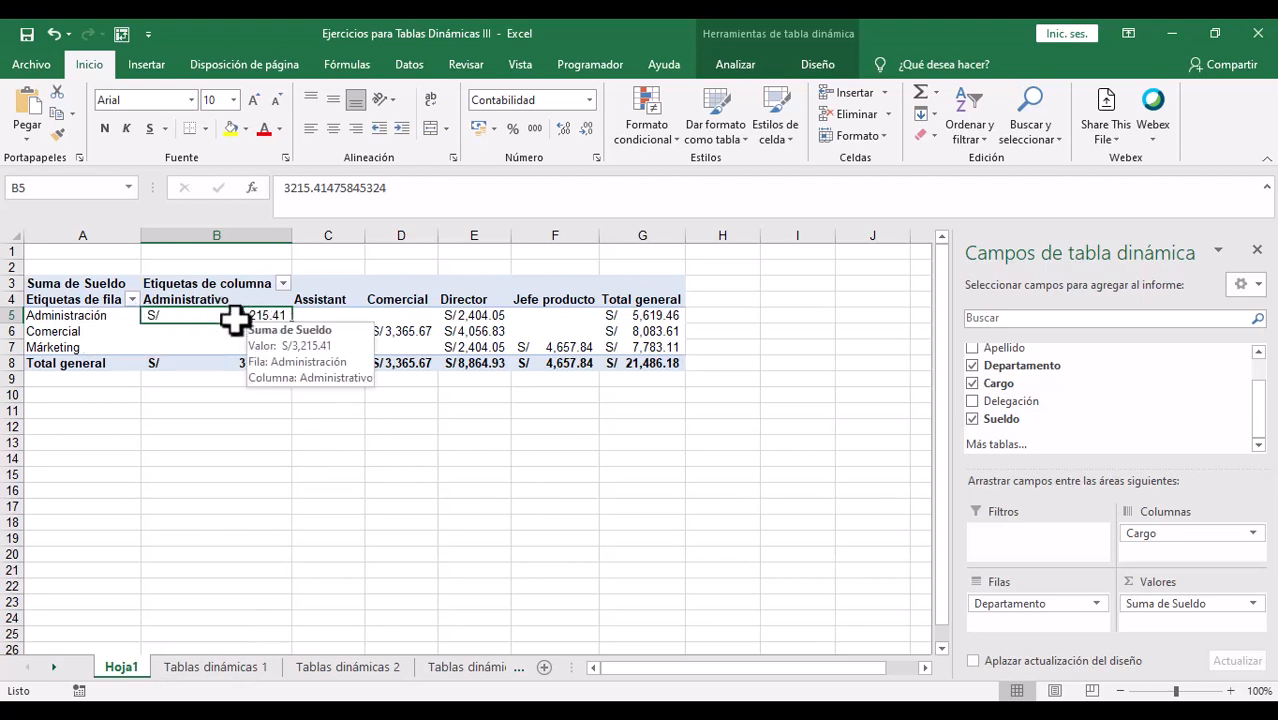
{"action": "left_click", "coordinate": [215, 667]}
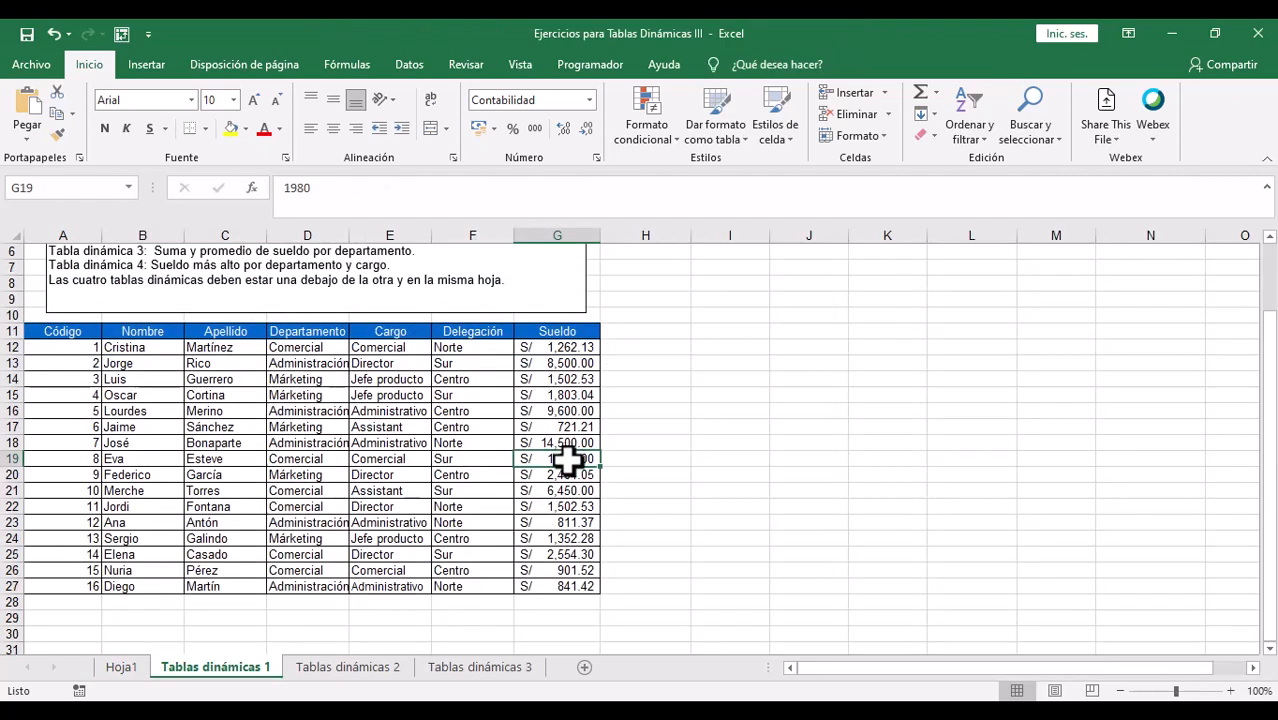
{"action": "left_click", "coordinate": [538, 521]}
{"action": "type", "text": "6450"}
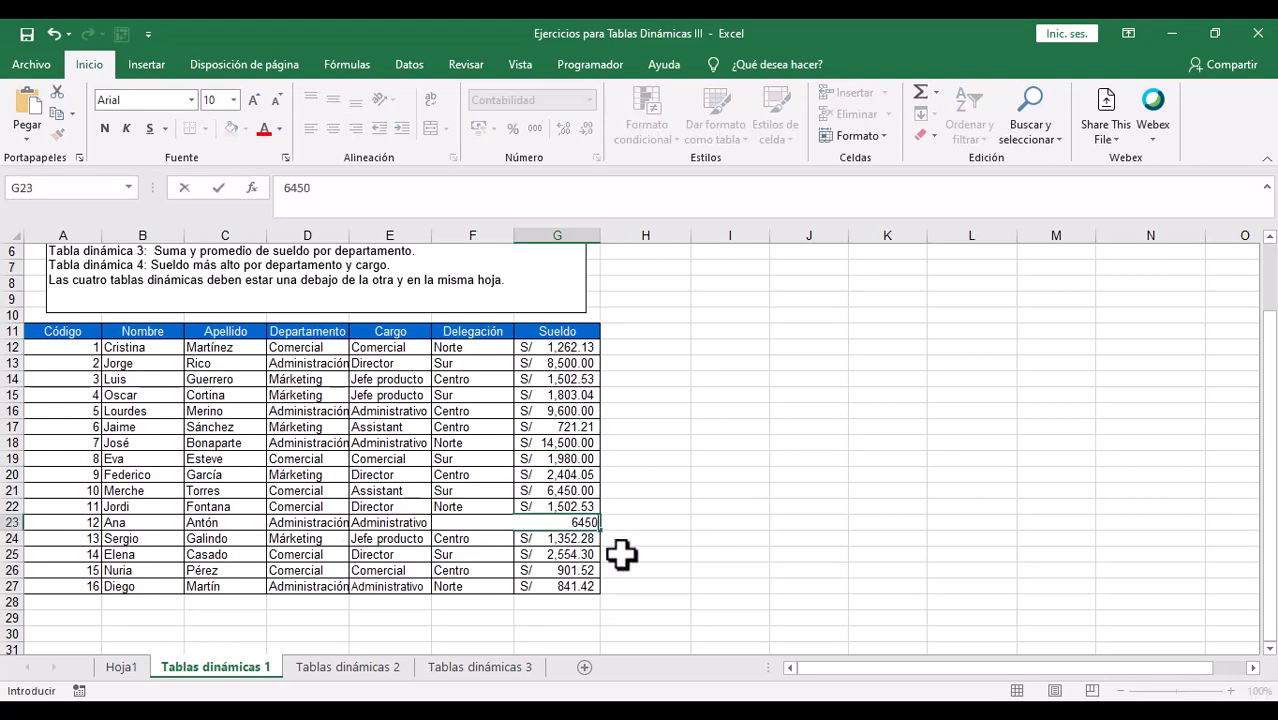
{"action": "key", "text": "Return"}
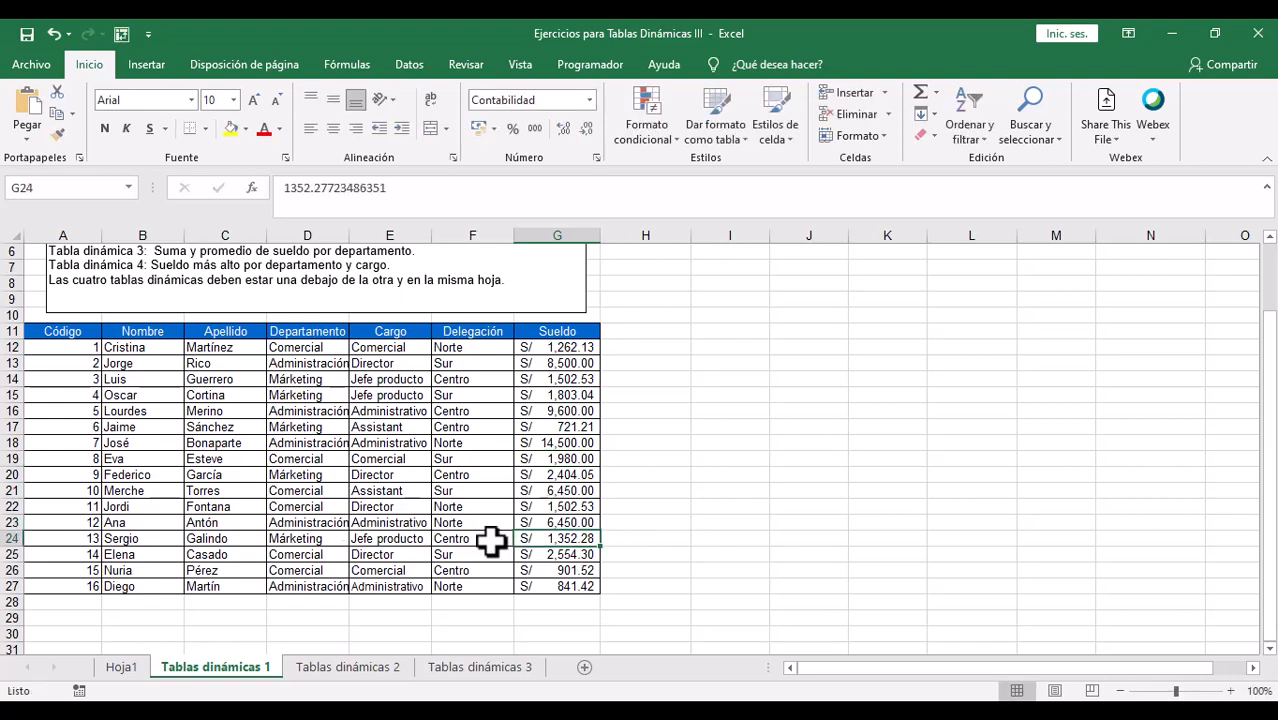
Step: Update the pivot table on Hoja1 by refreshing all of the workbook's data sources (Actualizar todo)
{"action": "left_click", "coordinate": [128, 668]}
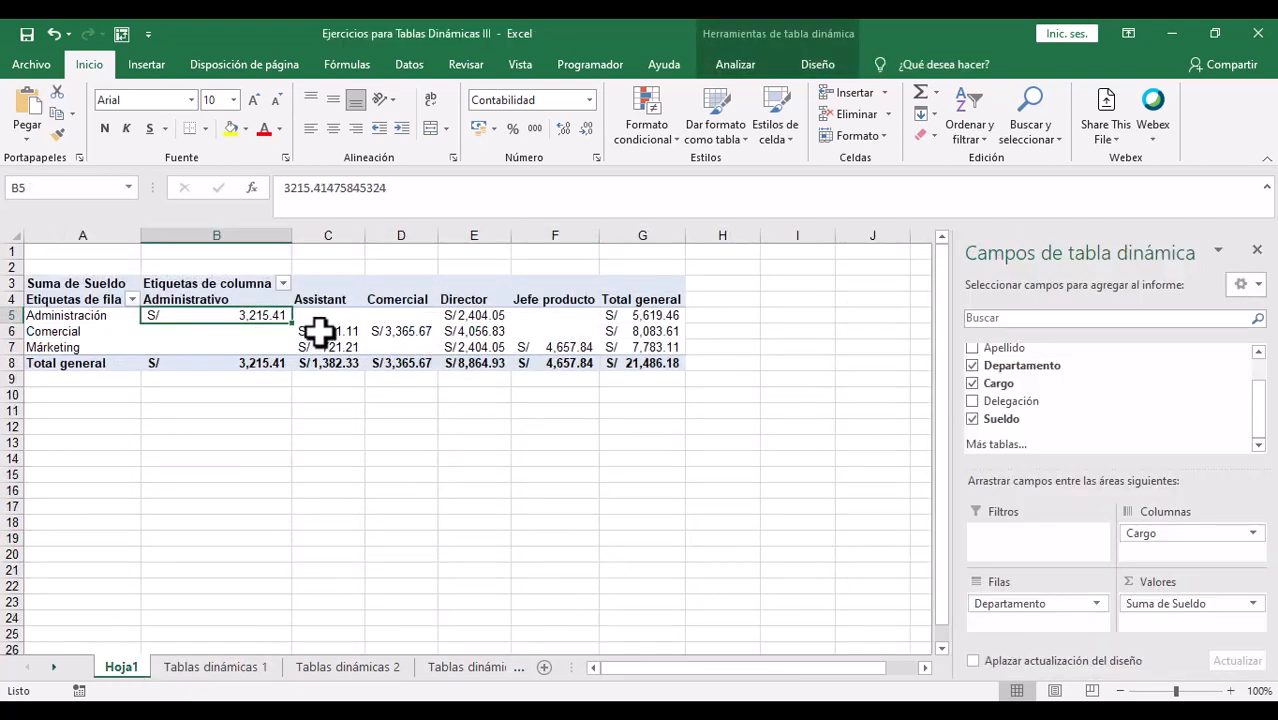
{"action": "left_click", "coordinate": [737, 65]}
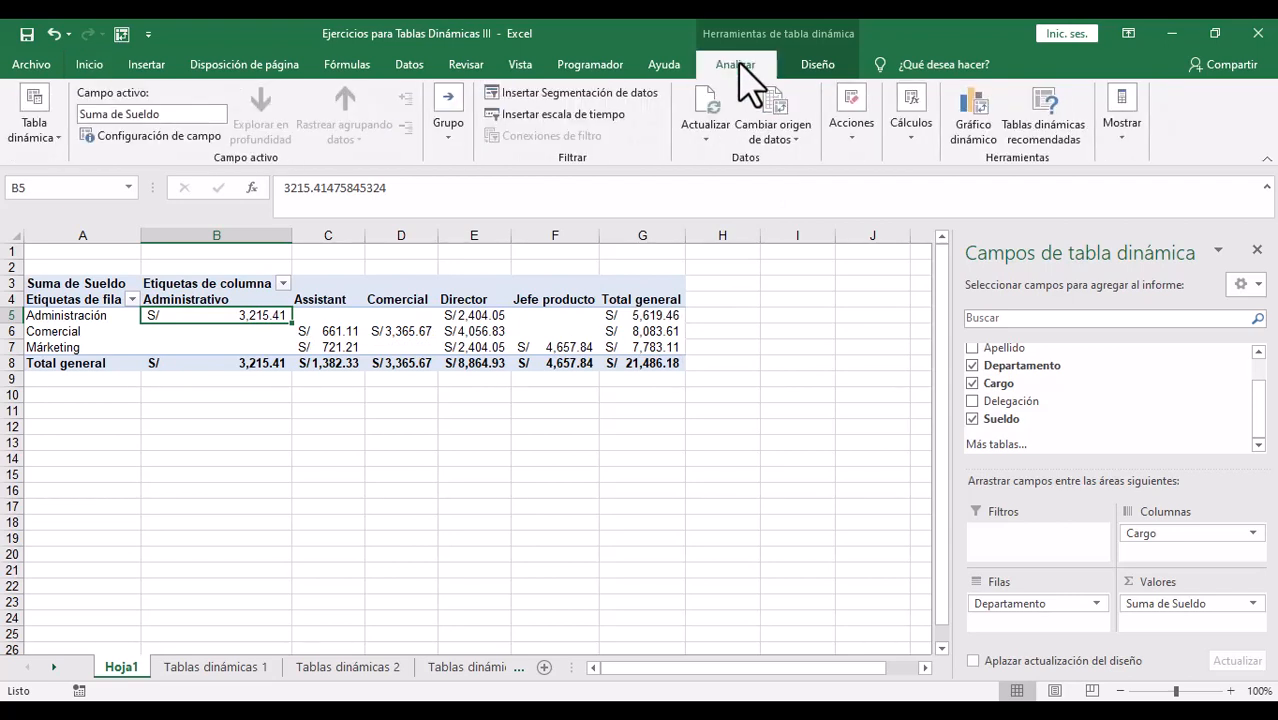
{"action": "left_click", "coordinate": [717, 158]}
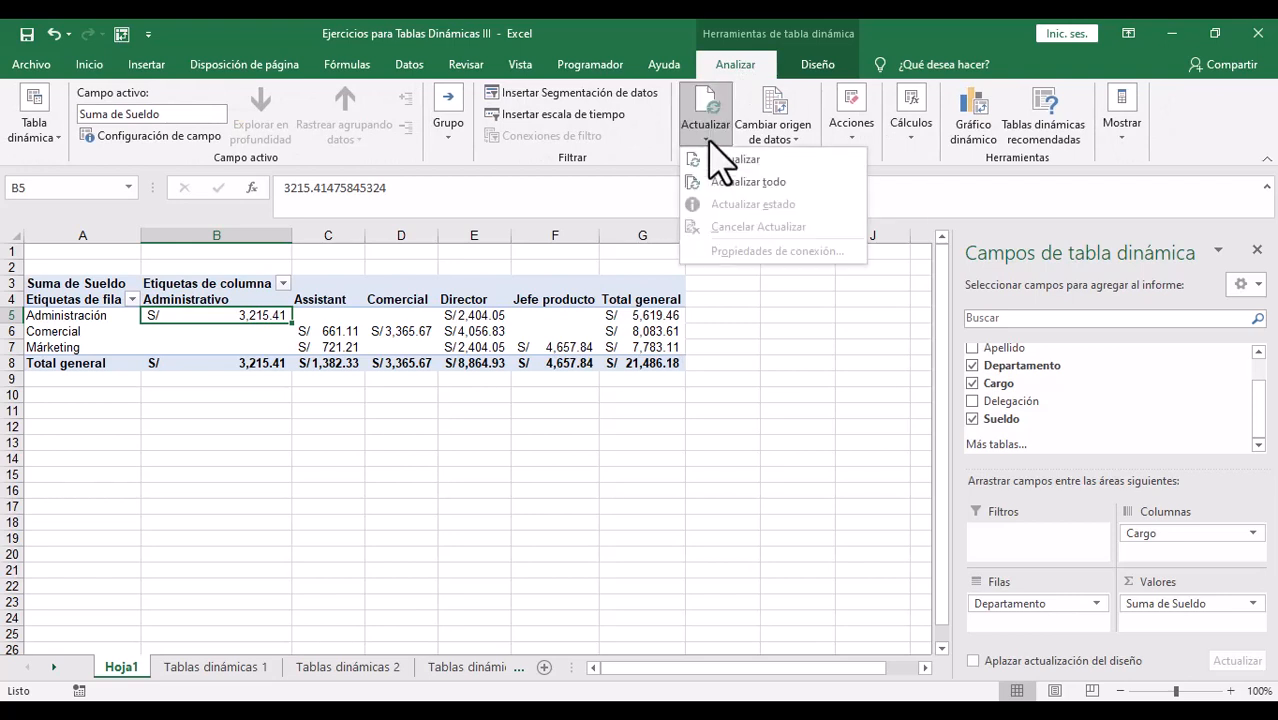
{"action": "left_click", "coordinate": [760, 183]}
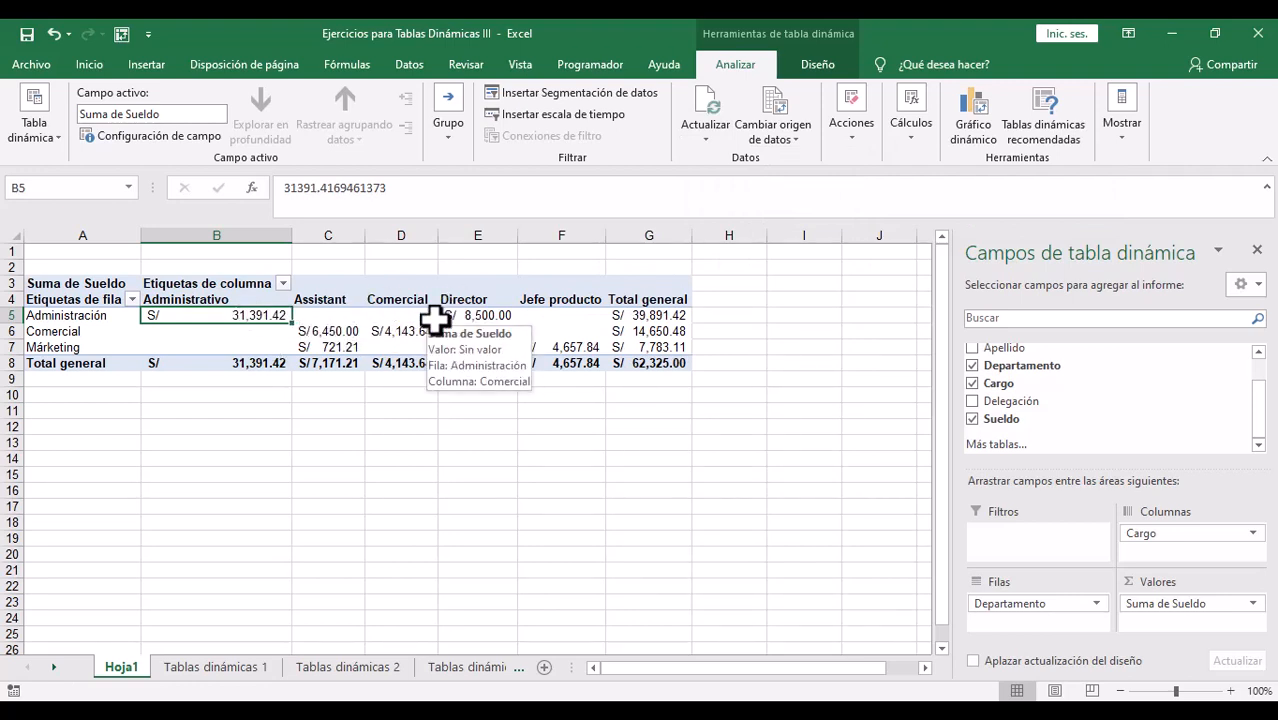
Step: In the source data on Tablas dinámicas 1, set the Sueldo in G26 to 25600 and in G27 to 8900
{"action": "left_click", "coordinate": [210, 672]}
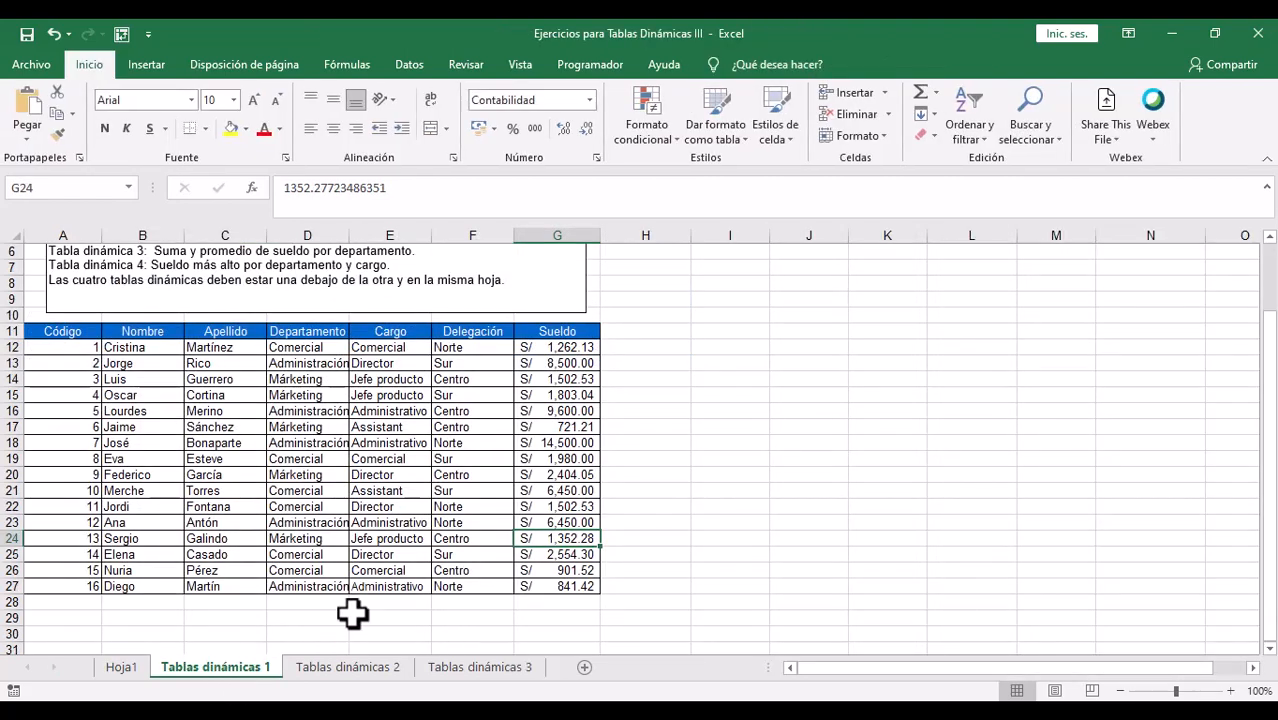
{"action": "left_click", "coordinate": [573, 572]}
{"action": "type", "text": "25600"}
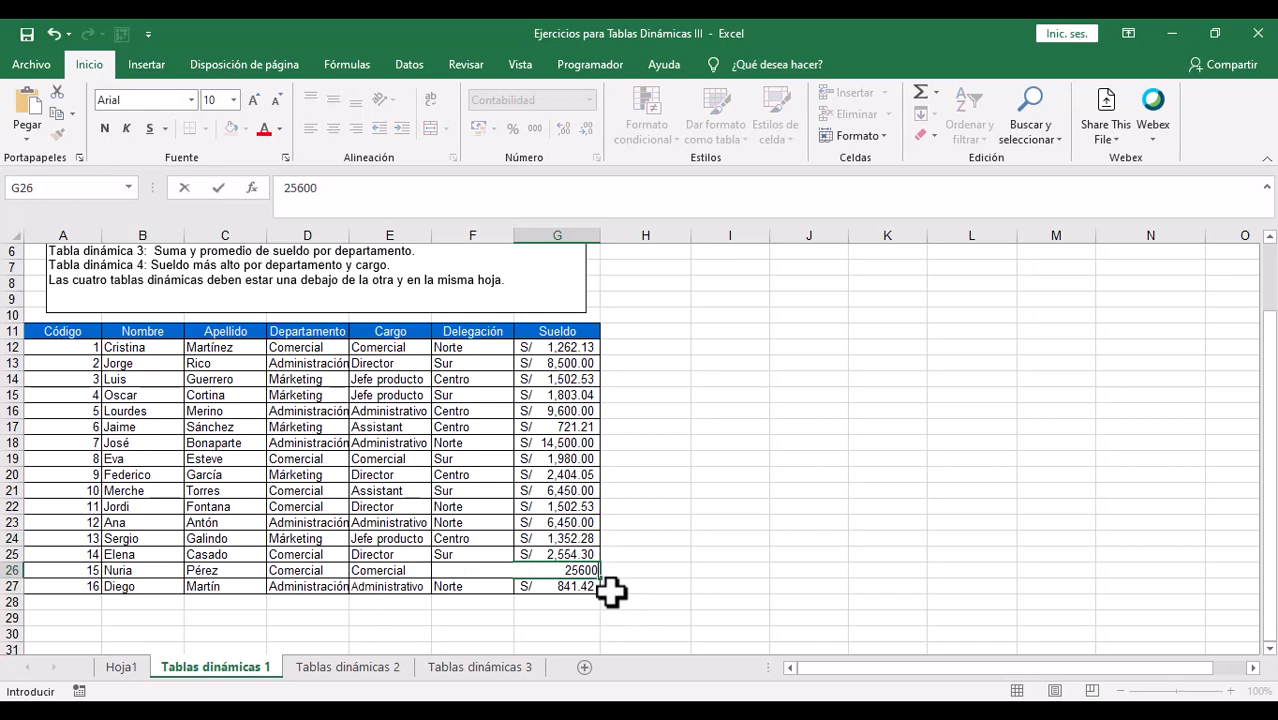
{"action": "key", "text": "Return"}
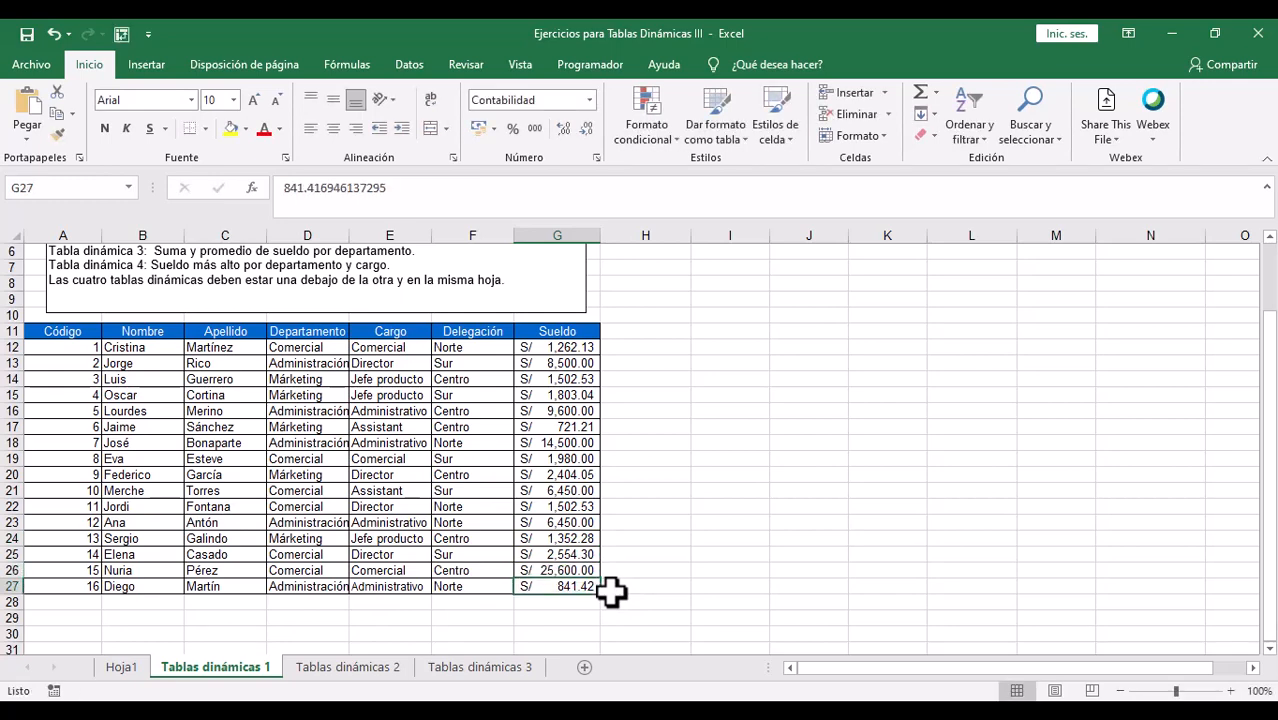
{"action": "type", "text": "8,"}
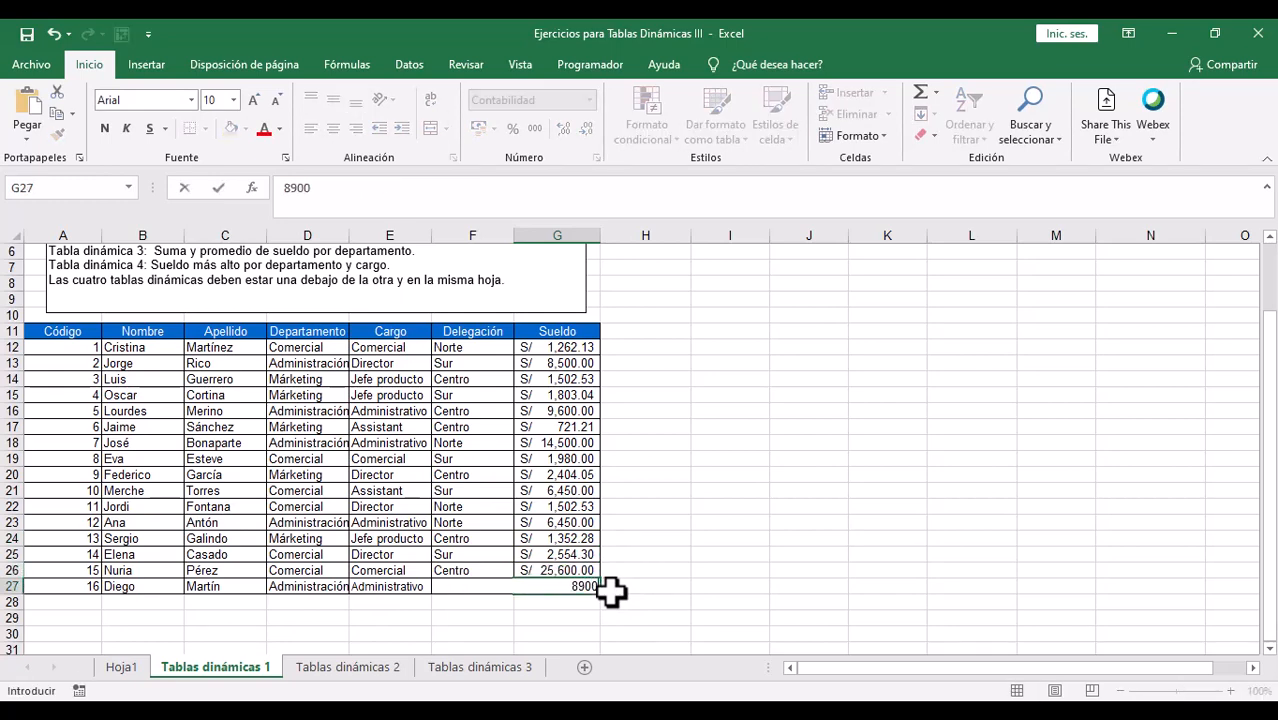
{"action": "type", "text": "900"}
{"action": "key", "text": "Return"}
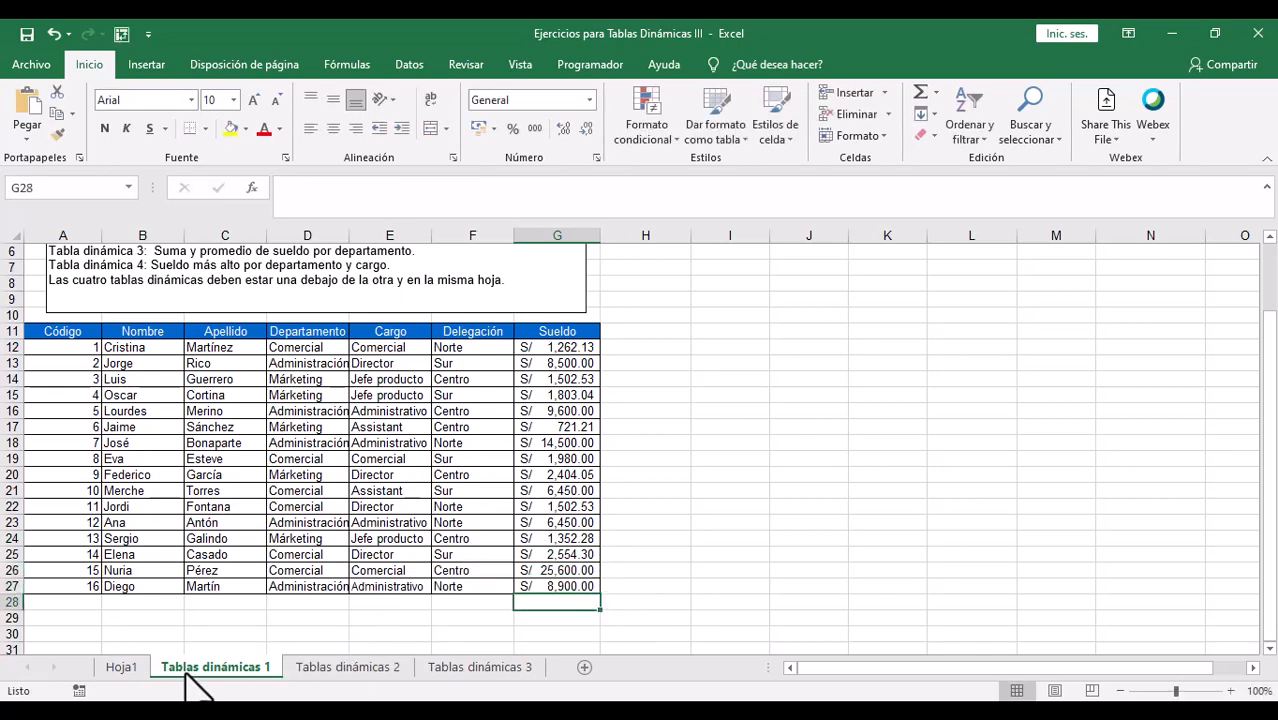
Step: Rename the pivot table sheet Hoja1 as ACTUALIZANDO DATOS
{"action": "left_click", "coordinate": [121, 668]}
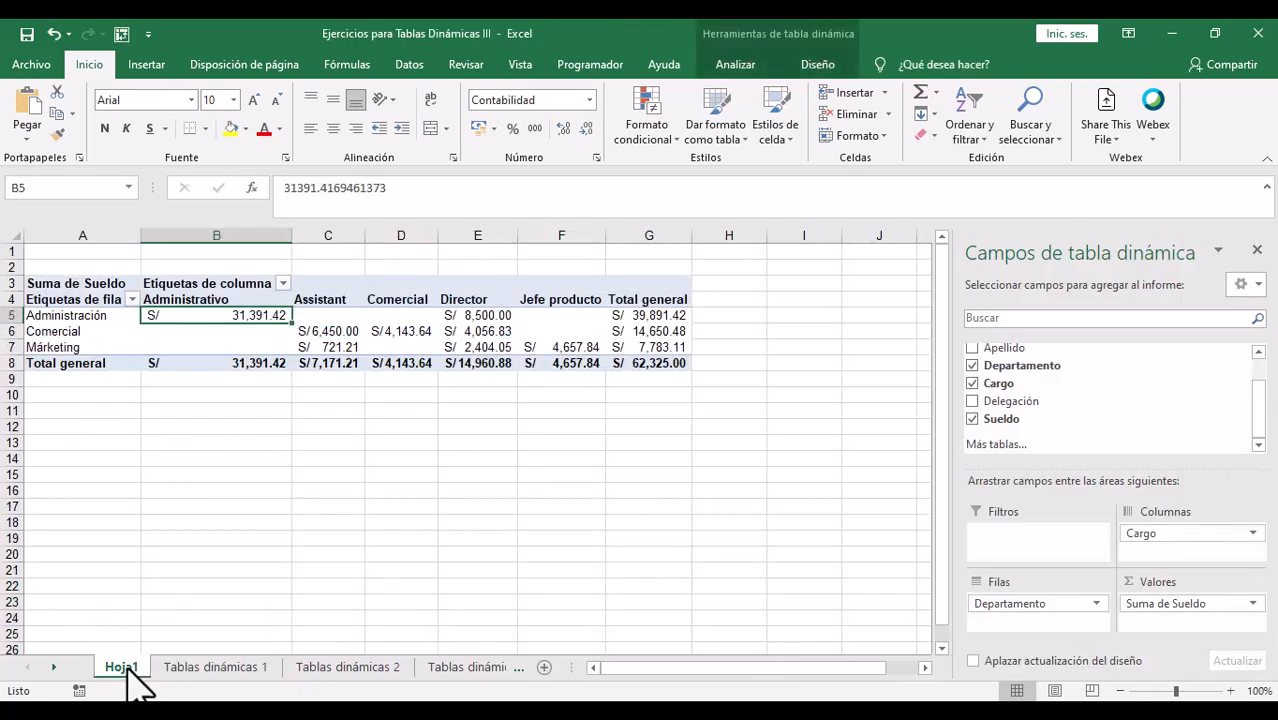
{"action": "double_click", "coordinate": [123, 667]}
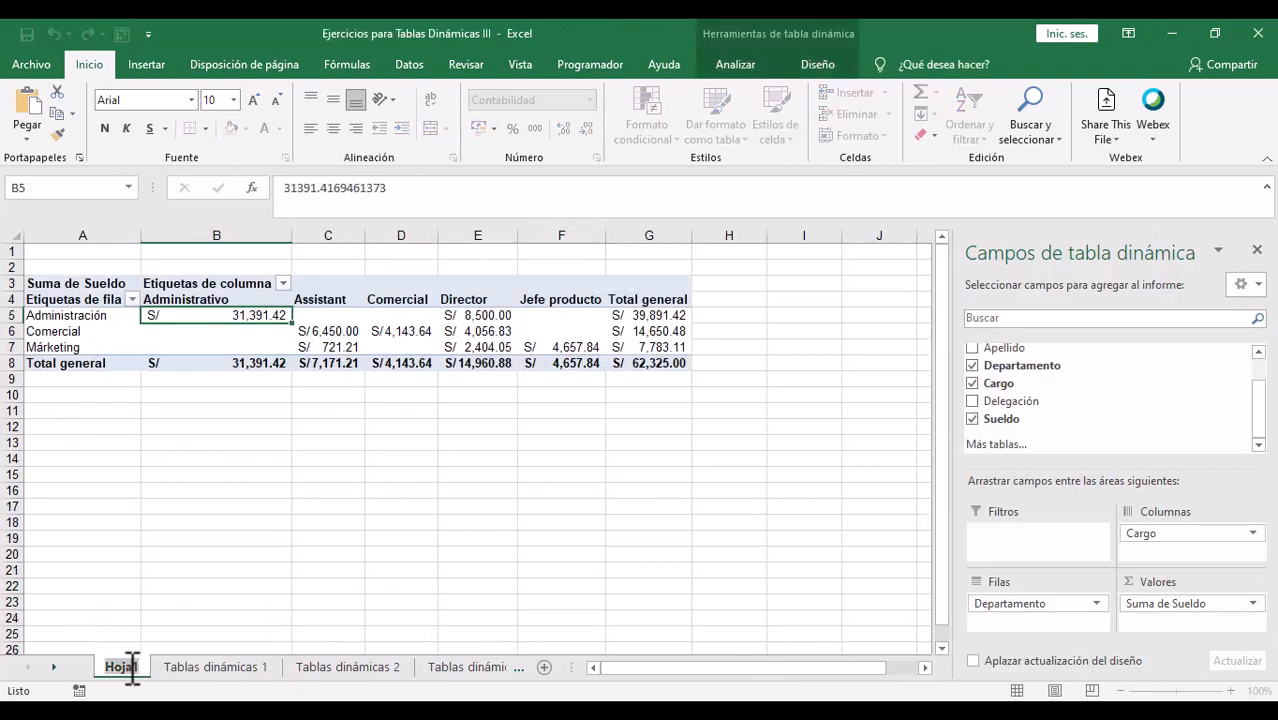
{"action": "type", "text": "ACTUALIZANDO"}
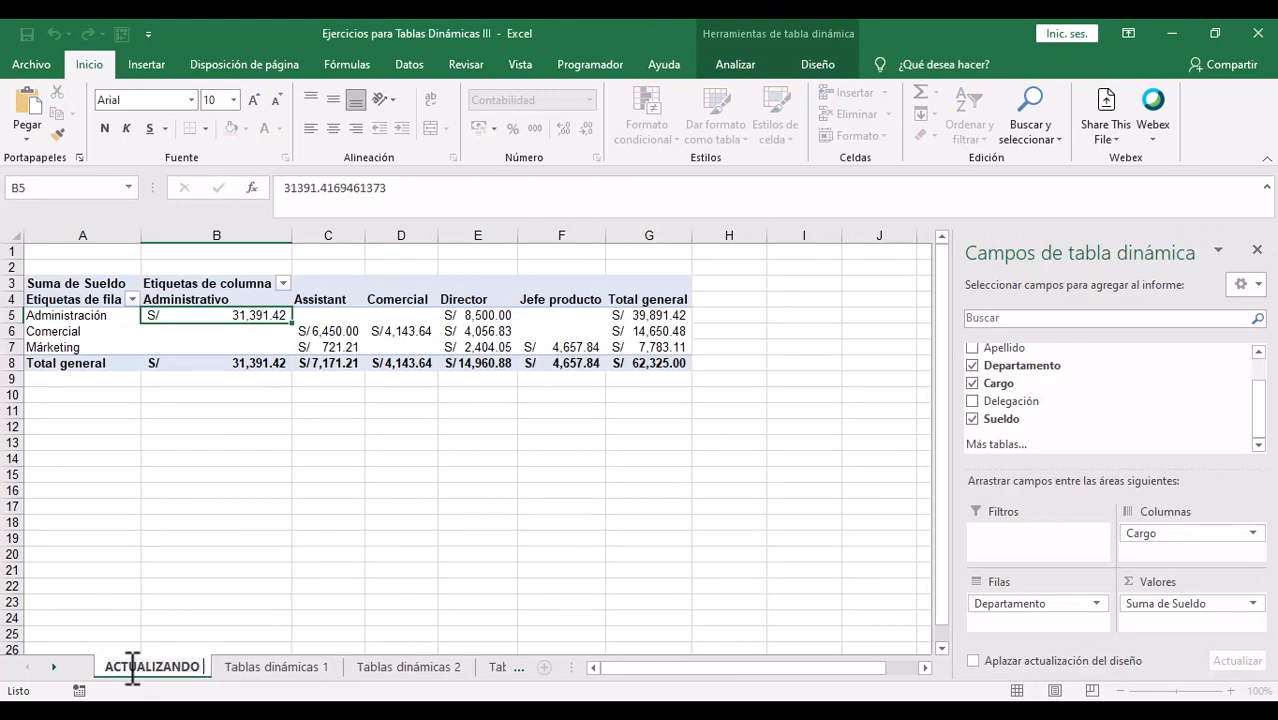
{"action": "type", "text": " DATOS"}
{"action": "key", "text": "Return"}
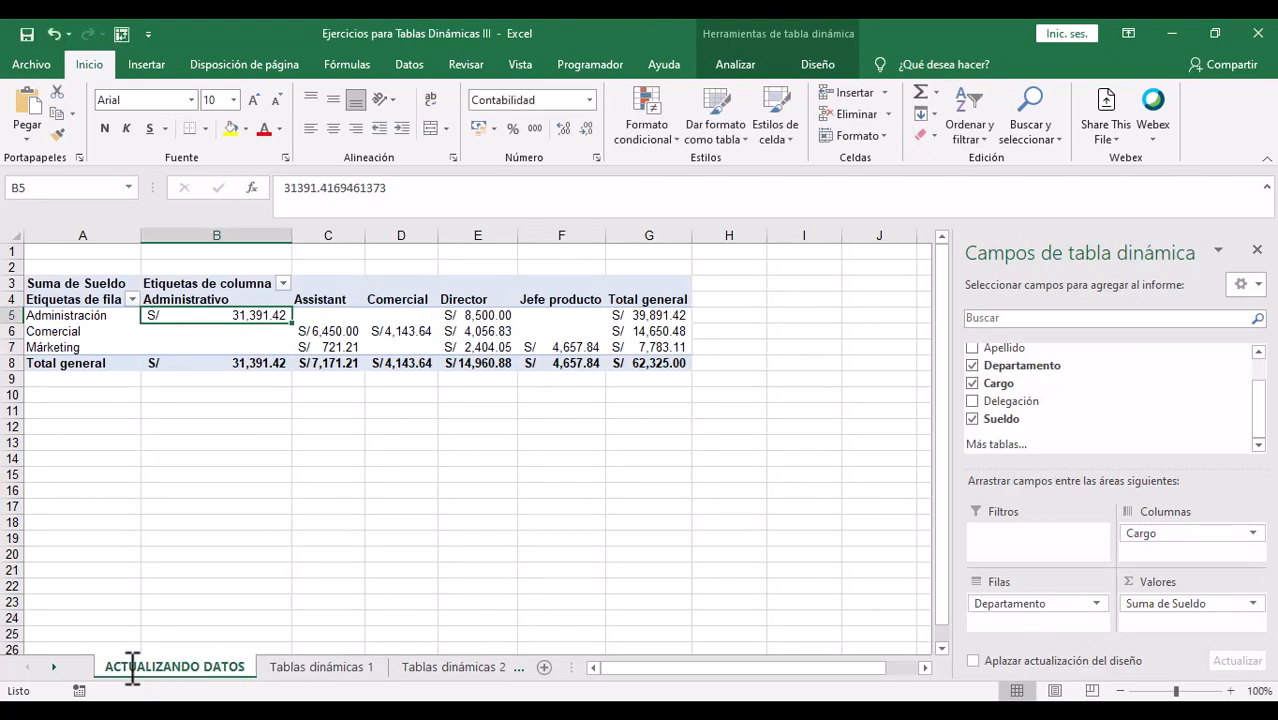
Step: Refresh the pivot table on ACTUALIZANDO DATOS with the edited source salaries
{"action": "left_click", "coordinate": [337, 335]}
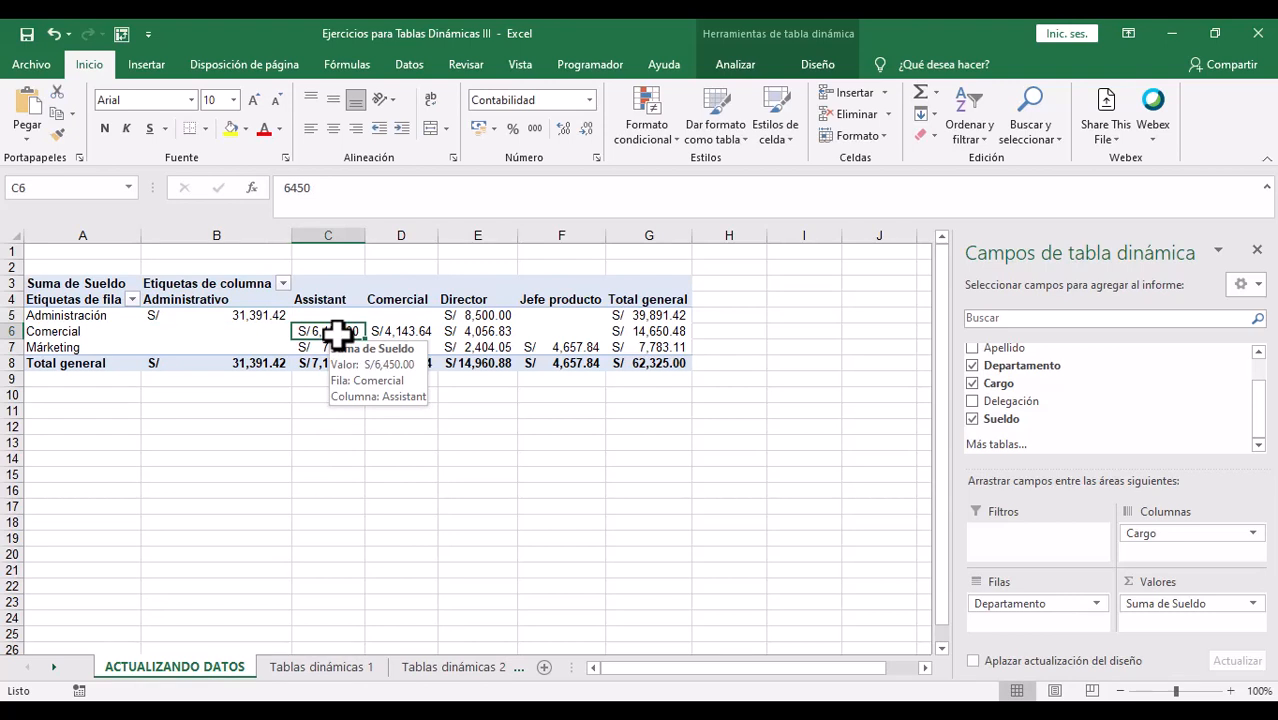
{"action": "key", "text": "alt"}
{"action": "key", "text": "alt+F5"}
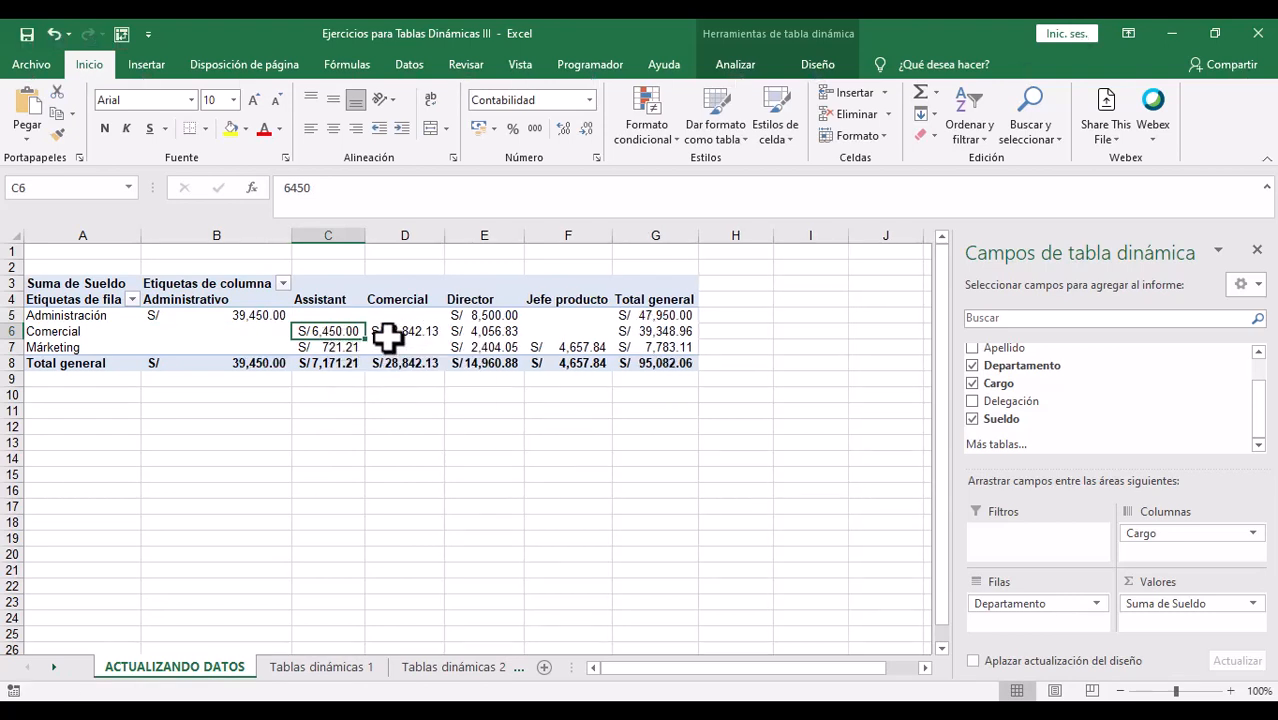
{"action": "left_click", "coordinate": [736, 66]}
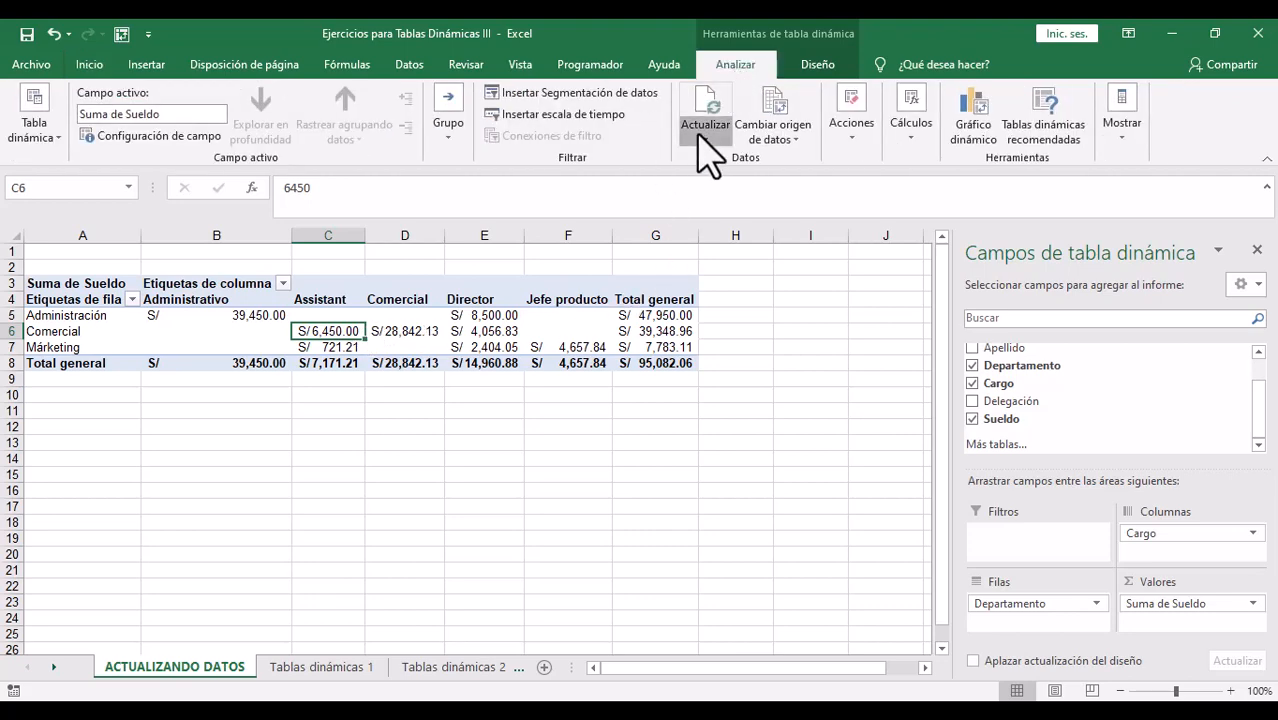
{"action": "left_click", "coordinate": [705, 135]}
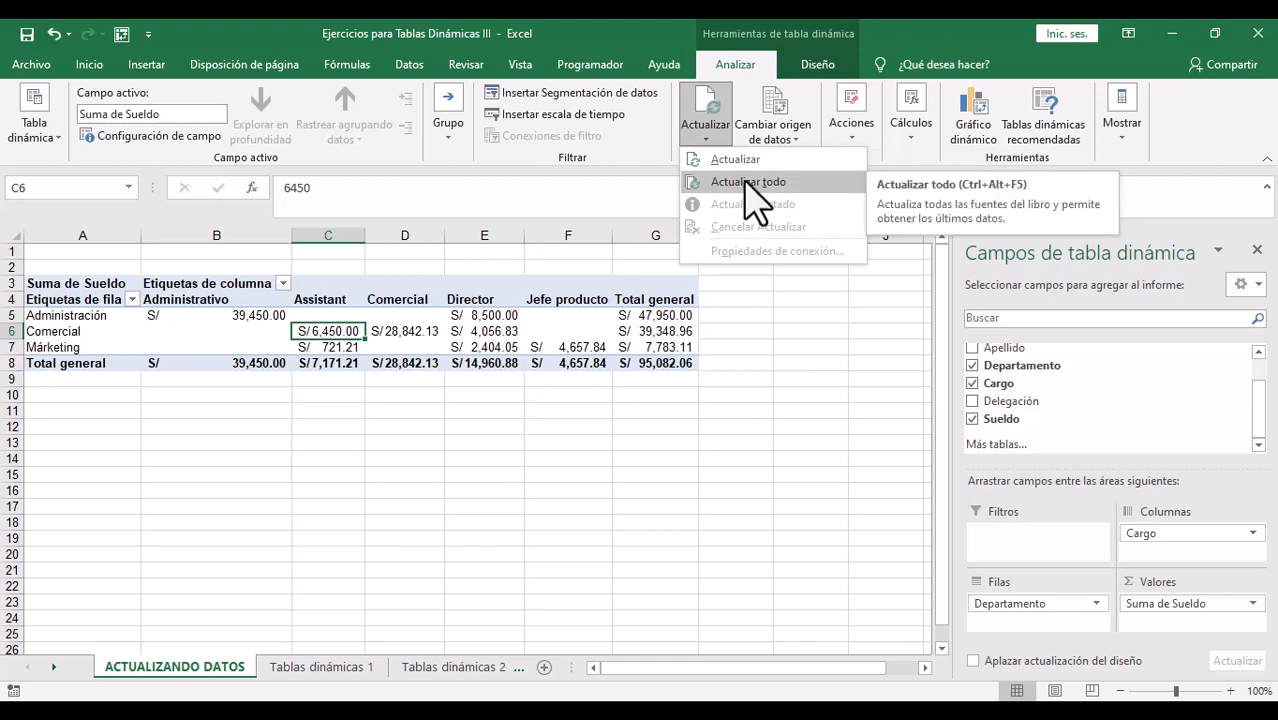
{"action": "left_click", "coordinate": [408, 326]}
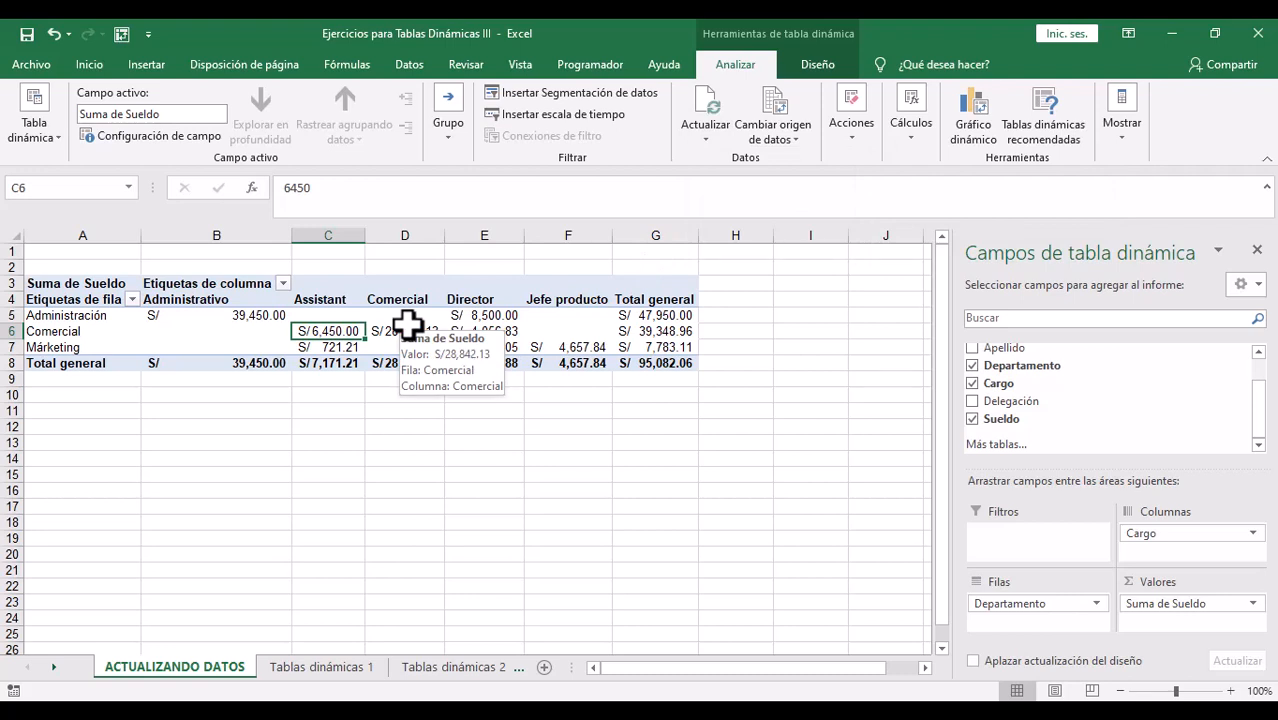
Step: Select the source data records B12:G27 on Tablas dinámicas 1 and view the area below them
{"action": "left_click", "coordinate": [300, 670]}
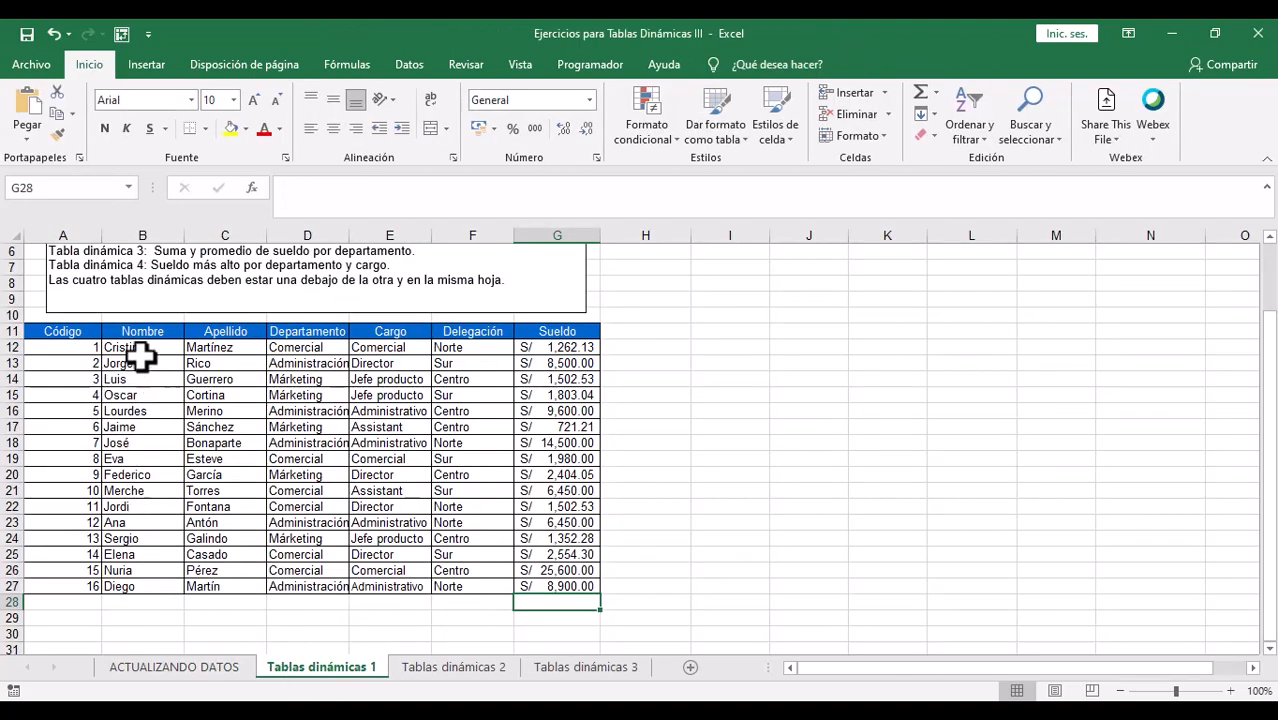
{"action": "left_click", "coordinate": [90, 347]}
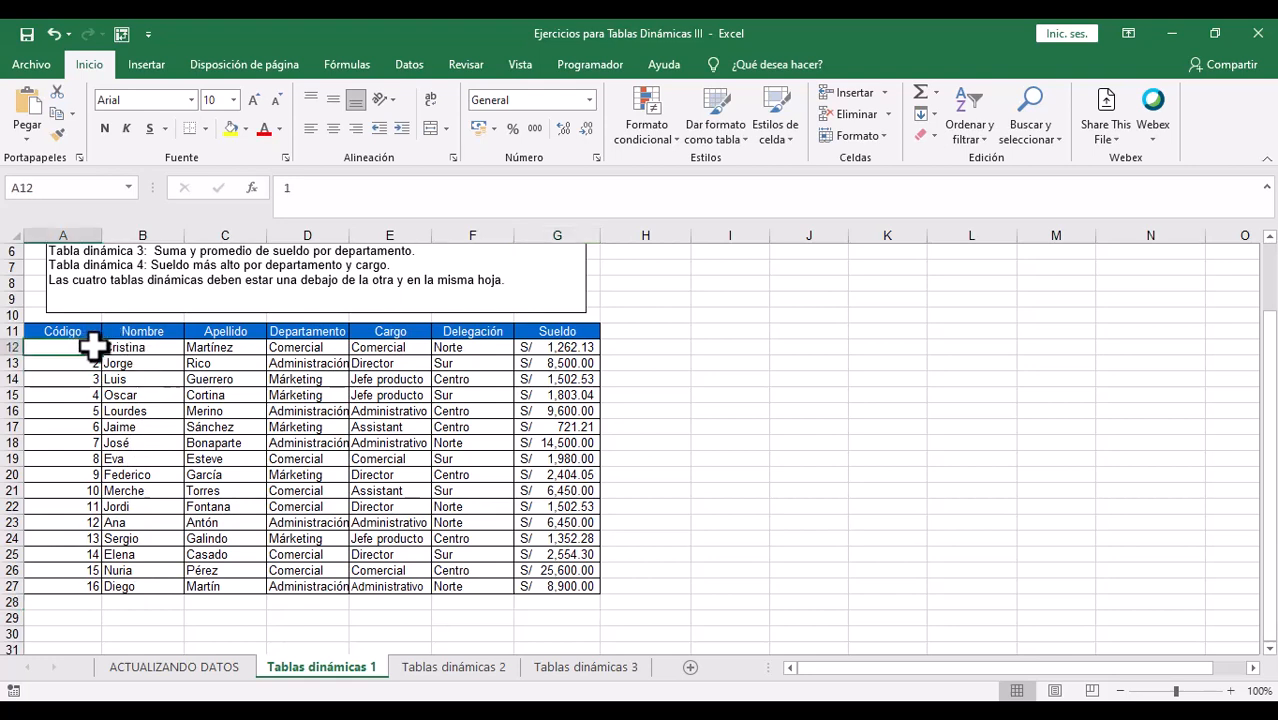
{"action": "left_click_drag", "start_coordinate": [115, 347], "coordinate": [542, 585]}
{"action": "scroll", "coordinate": [465, 533], "scroll_direction": "down", "scroll_amount": 3}
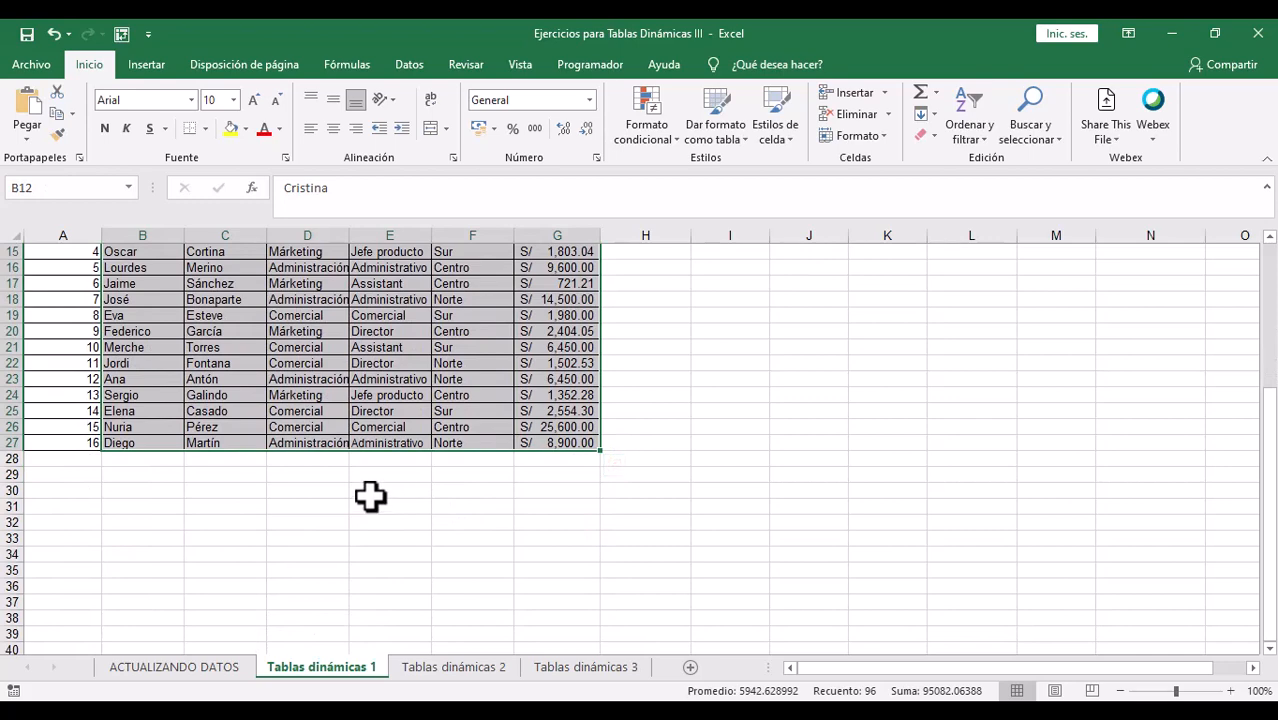
Step: Duplicate the source records B12:G27 on Tablas dinámicas 1 directly below the data, starting at B28
{"action": "key", "text": "ctrl+c"}
{"action": "left_click", "coordinate": [151, 458]}
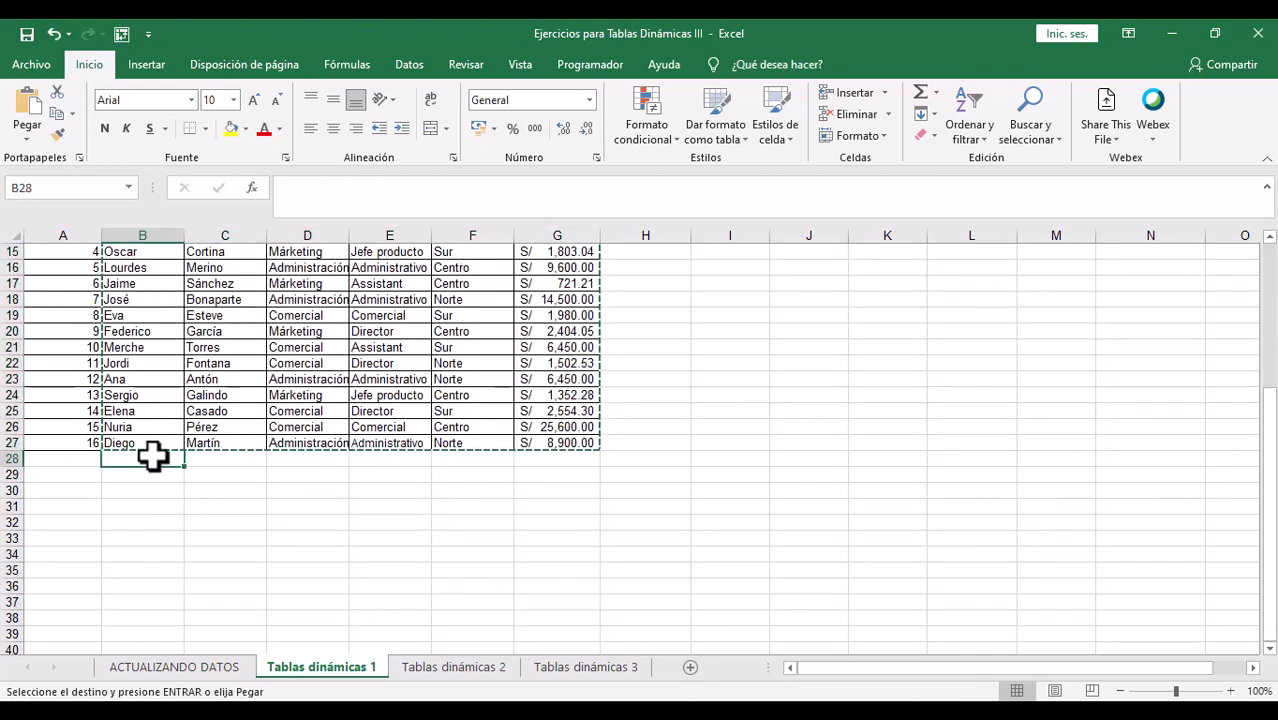
{"action": "key", "text": "ctrl+v"}
Step: Continue the Código numbering in column A for the added records, down to 32 in A43
{"action": "scroll", "coordinate": [123, 442], "scroll_direction": "up", "scroll_amount": 1}
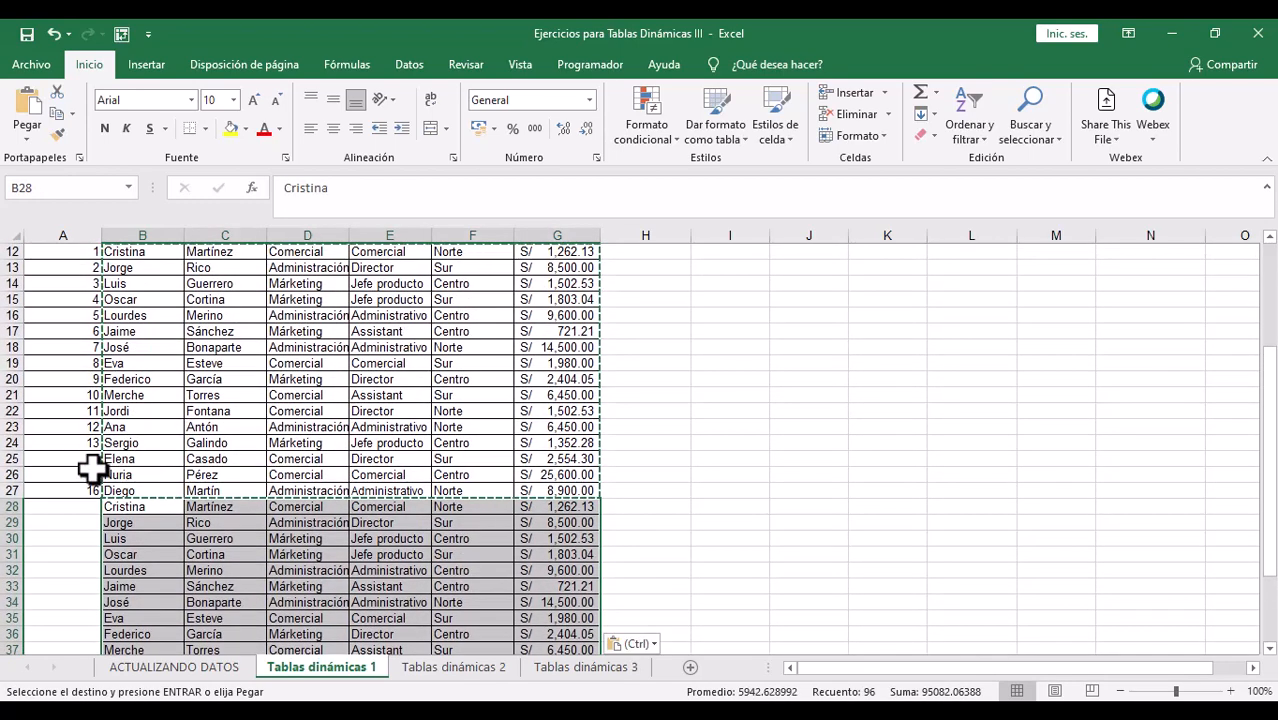
{"action": "left_click", "coordinate": [85, 476]}
{"action": "left_click_drag", "start_coordinate": [85, 488], "coordinate": [86, 630]}
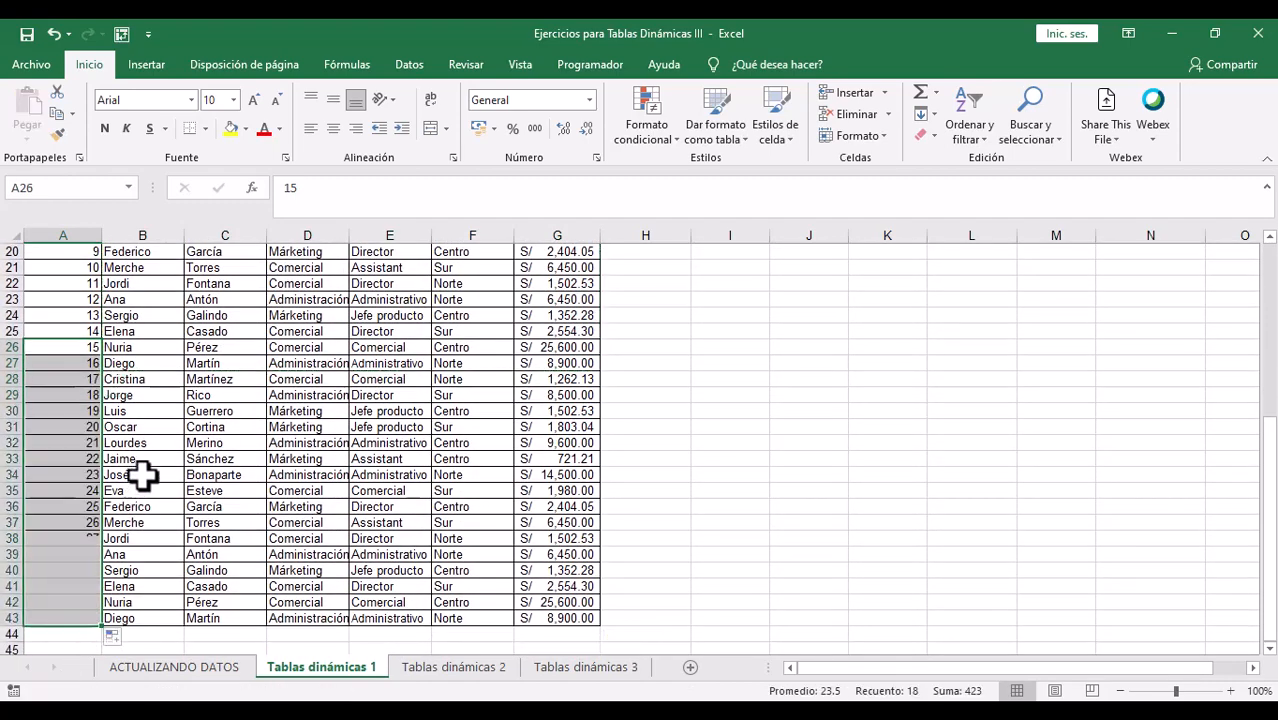
{"action": "left_click", "coordinate": [171, 428]}
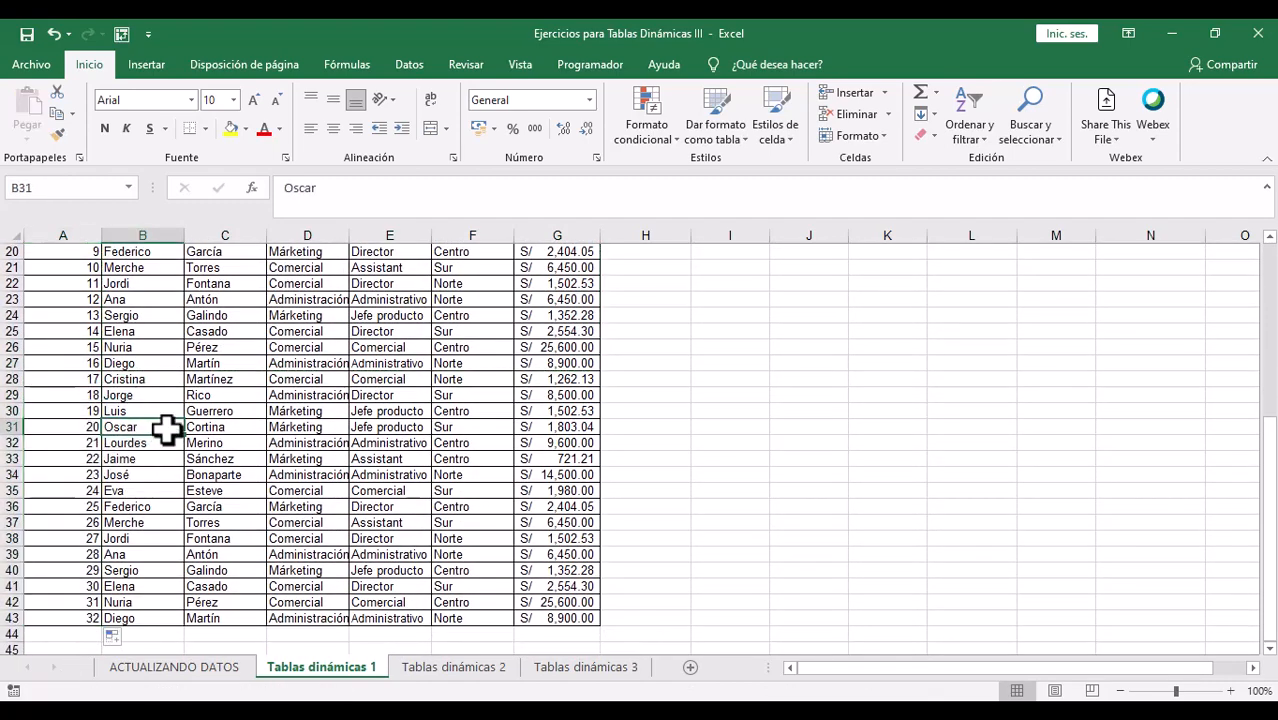
Step: Compare the extended source data on Tablas dinámicas 1 with the salary sums in the pivot table on ACTUALIZANDO DATOS
{"action": "scroll", "coordinate": [214, 408], "scroll_direction": "up", "scroll_amount": 1}
{"action": "scroll", "coordinate": [245, 395], "scroll_direction": "up", "scroll_amount": 3}
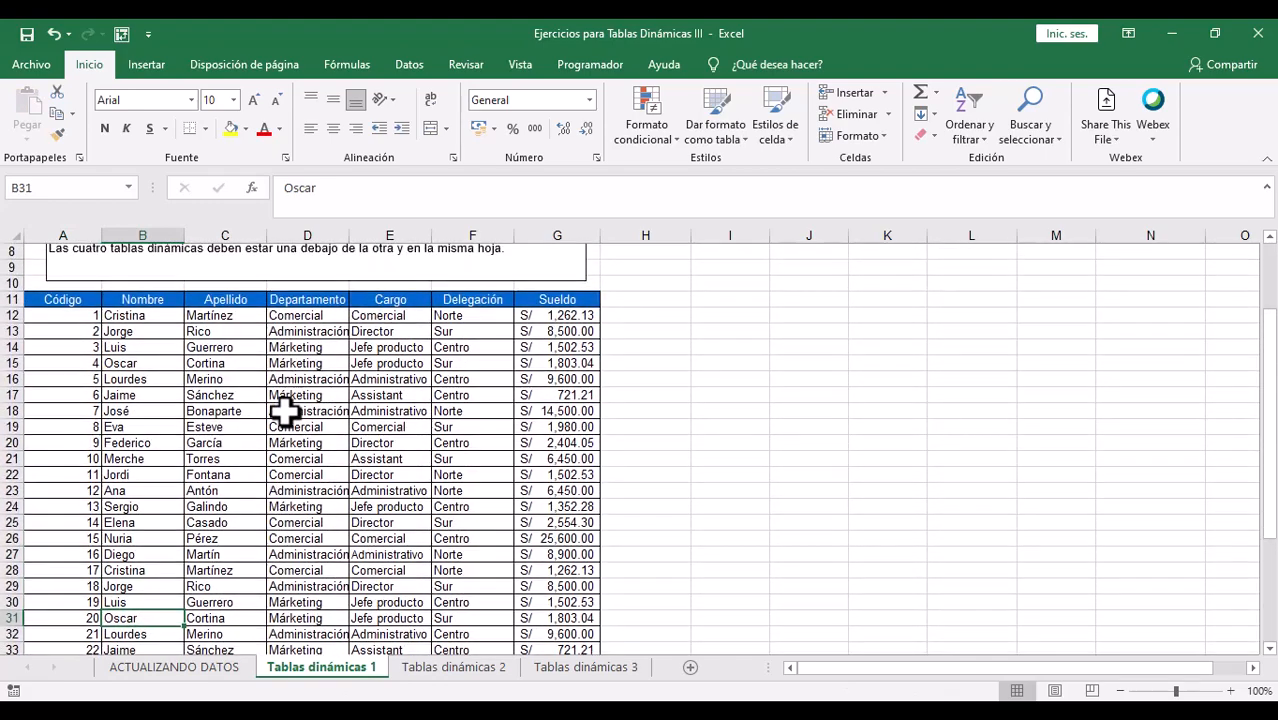
{"action": "scroll", "coordinate": [285, 408], "scroll_direction": "down", "scroll_amount": 2}
{"action": "left_click", "coordinate": [213, 672]}
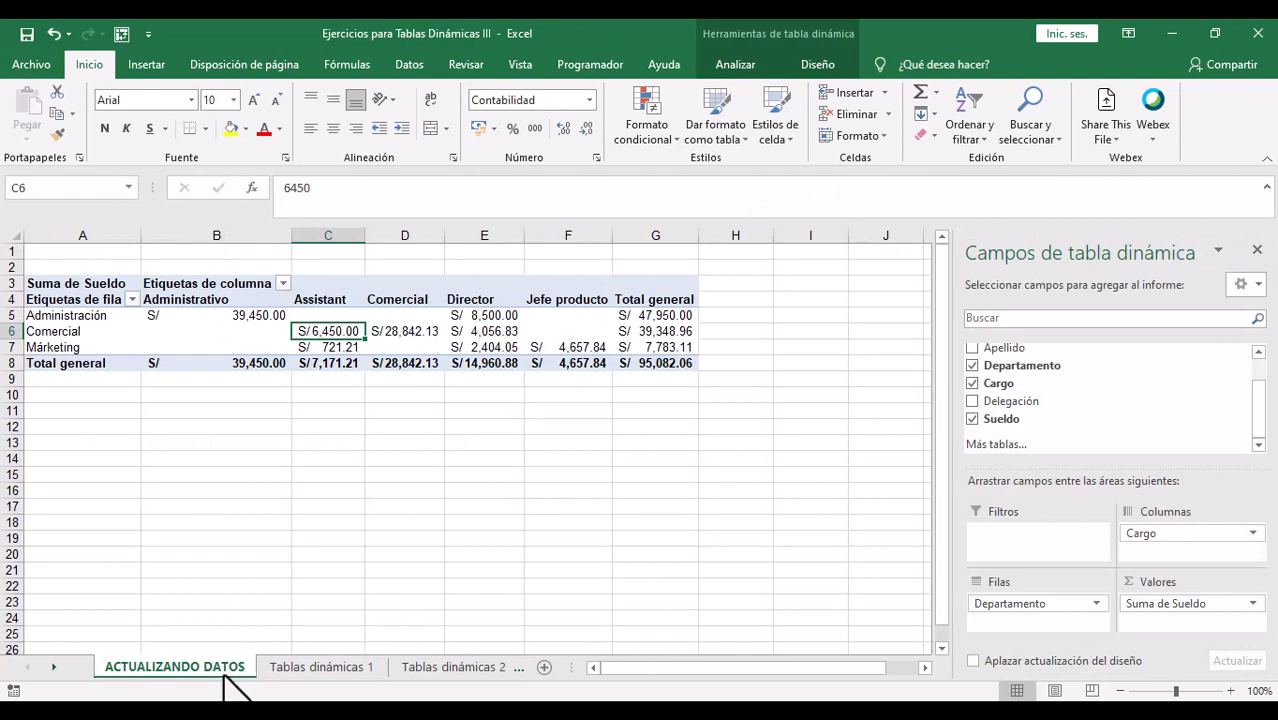
{"action": "left_click", "coordinate": [290, 667]}
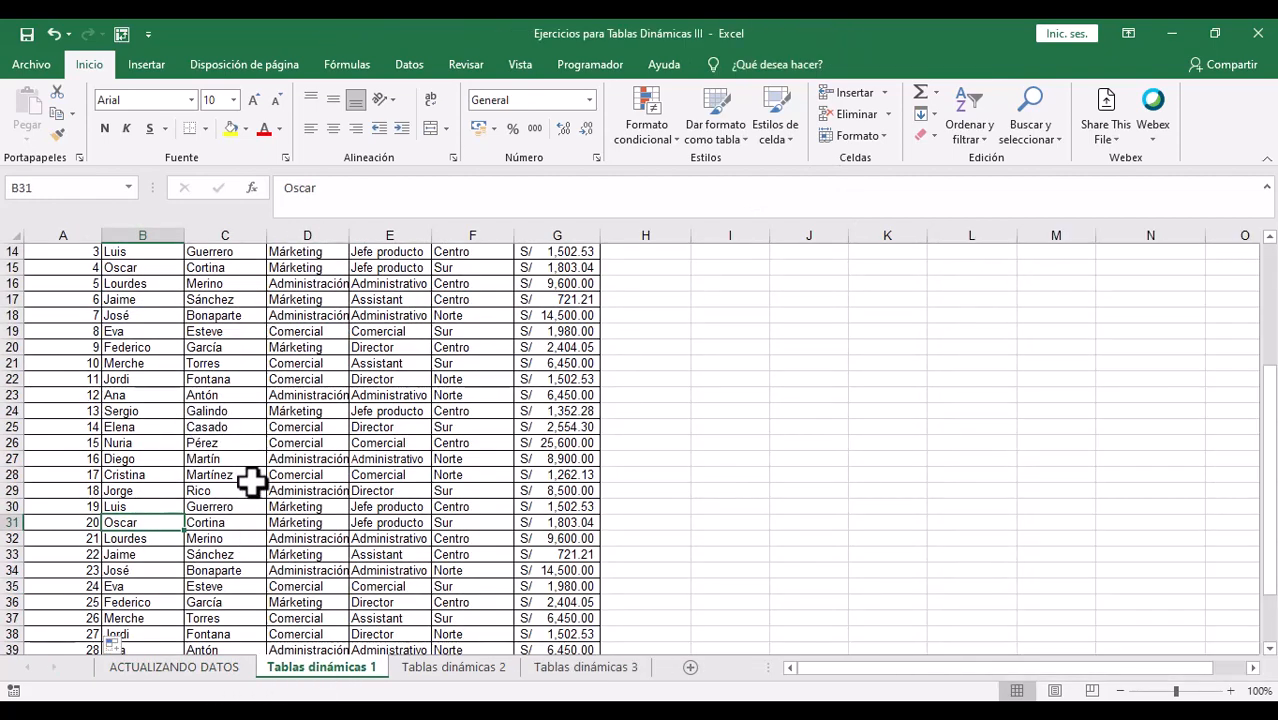
{"action": "left_click", "coordinate": [205, 668]}
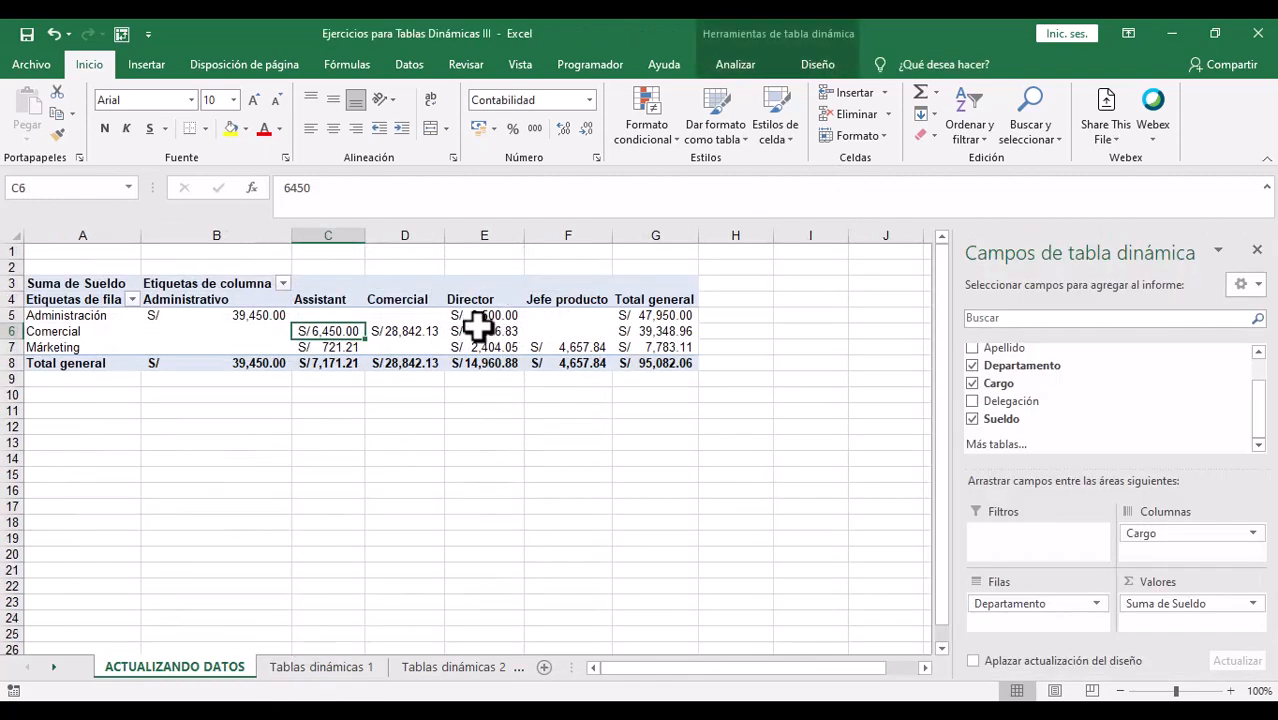
{"action": "mouse_move", "coordinate": [478, 326]}
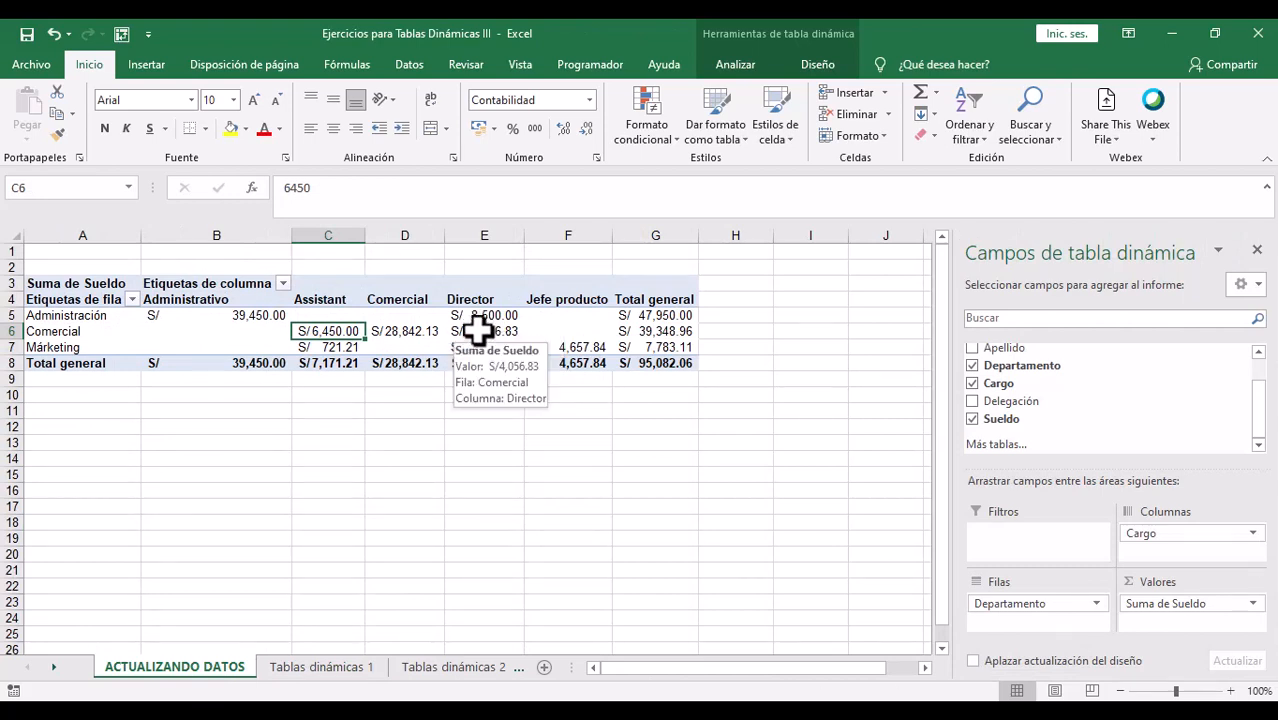
{"action": "left_click", "coordinate": [478, 333]}
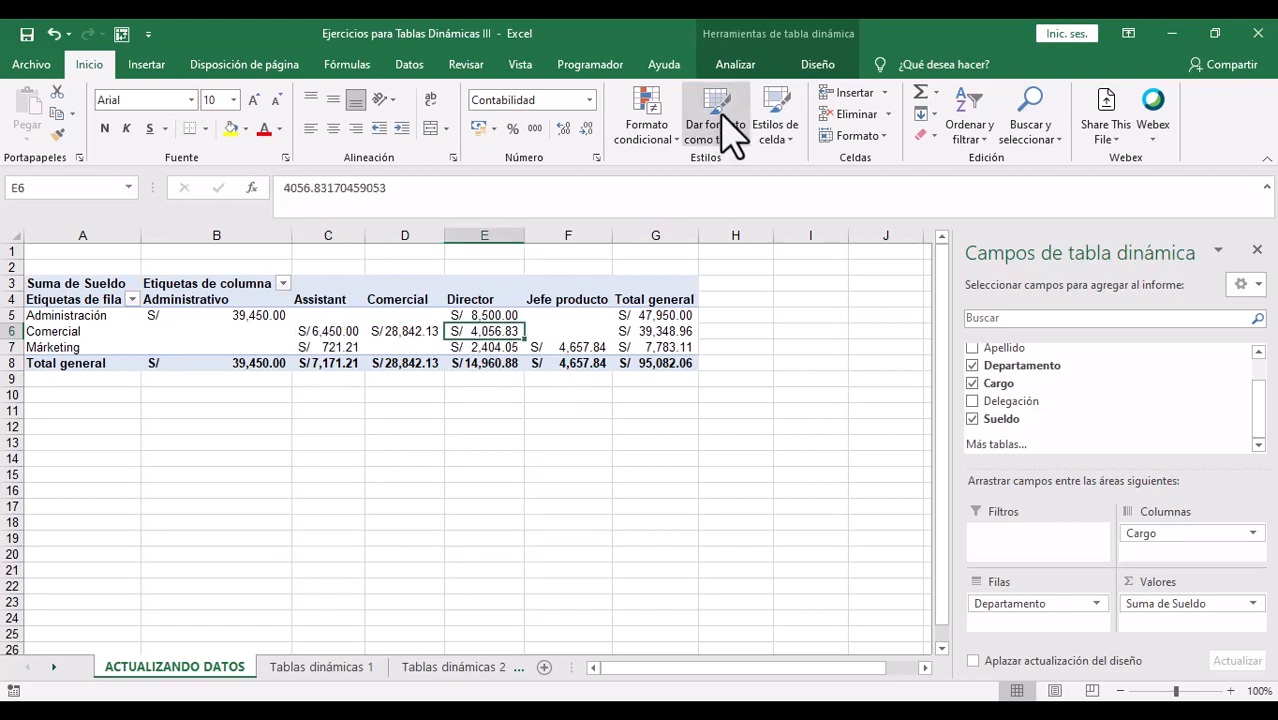
{"action": "mouse_move", "coordinate": [388, 322]}
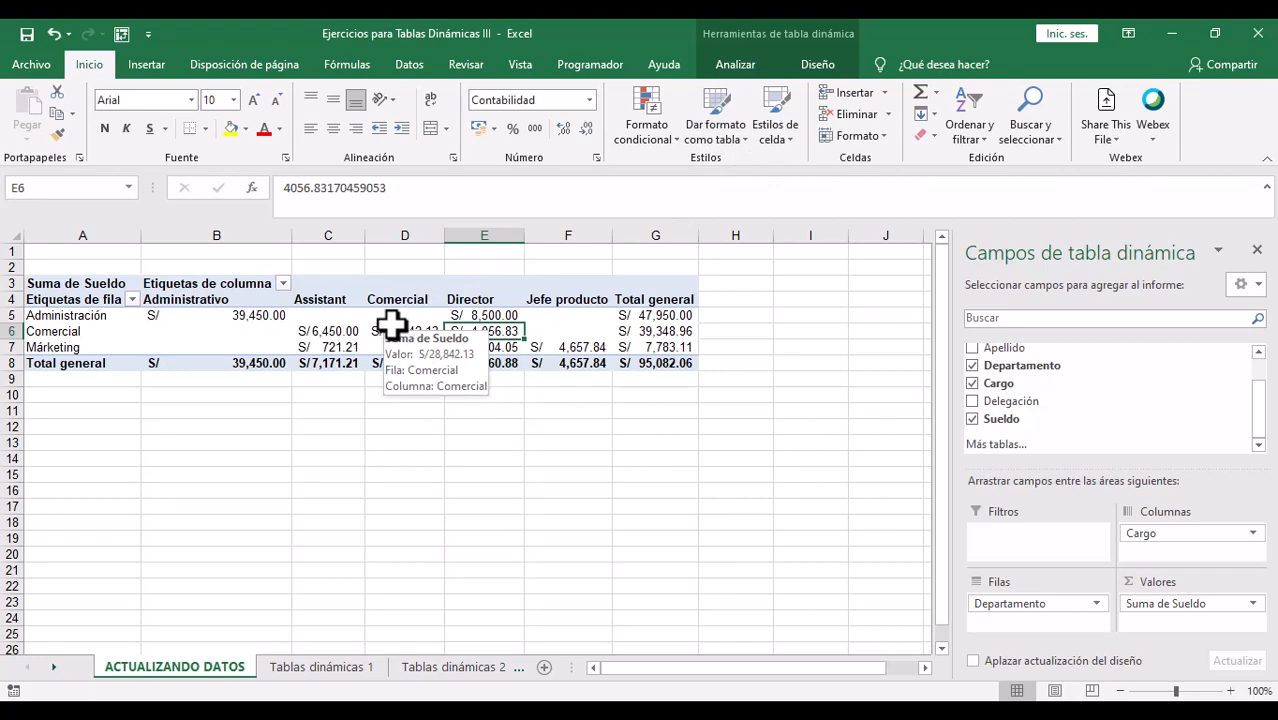
{"action": "left_click", "coordinate": [292, 667]}
{"action": "scroll", "coordinate": [540, 345], "scroll_direction": "up", "scroll_amount": 2}
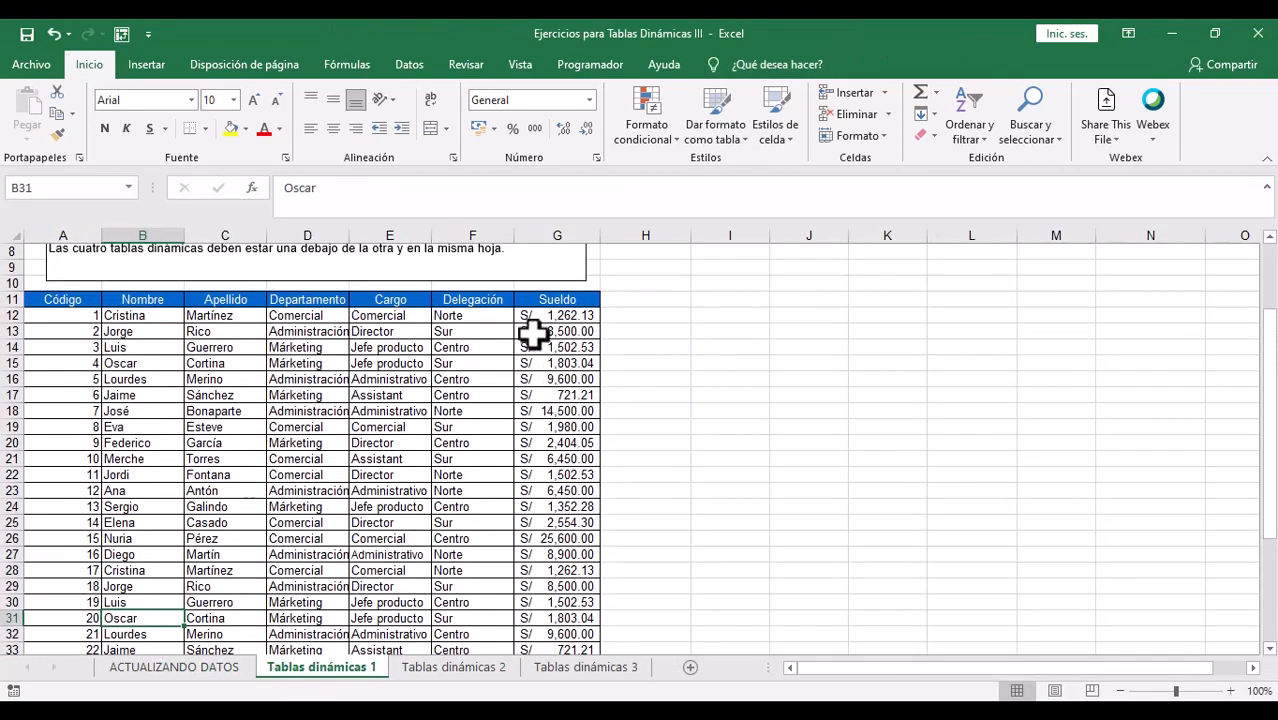
{"action": "left_click", "coordinate": [232, 670]}
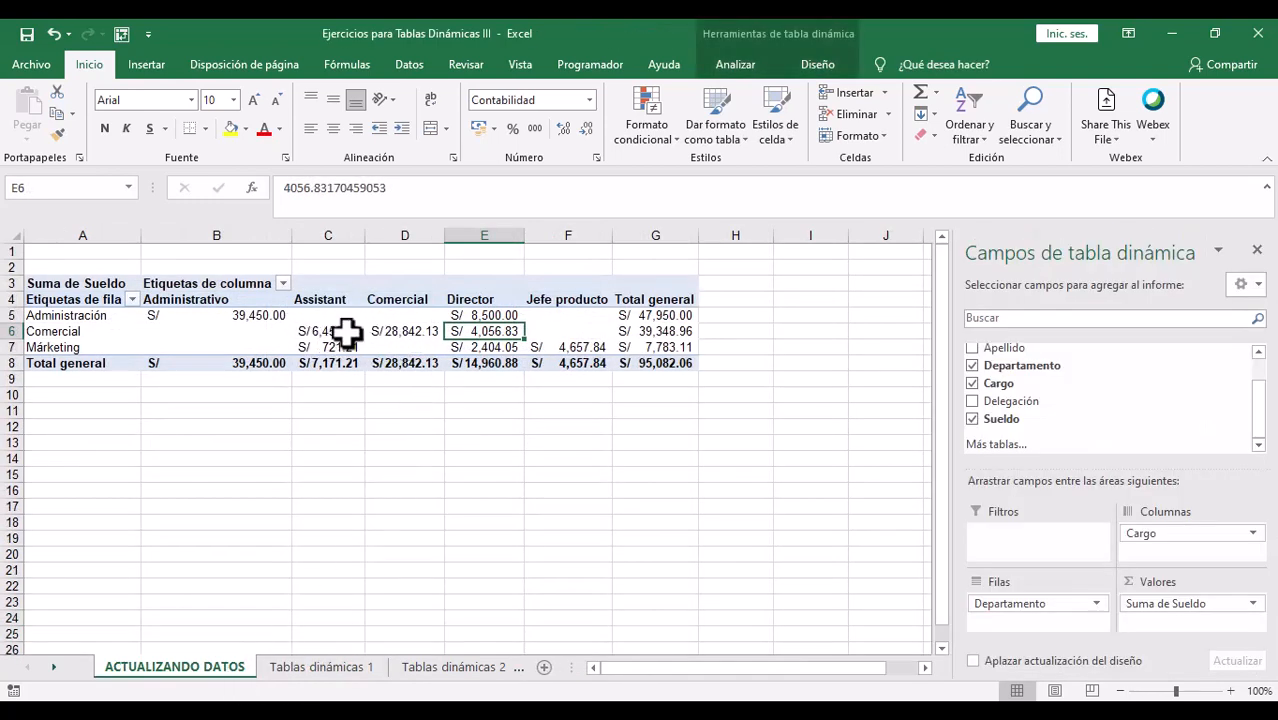
{"action": "mouse_move", "coordinate": [347, 333]}
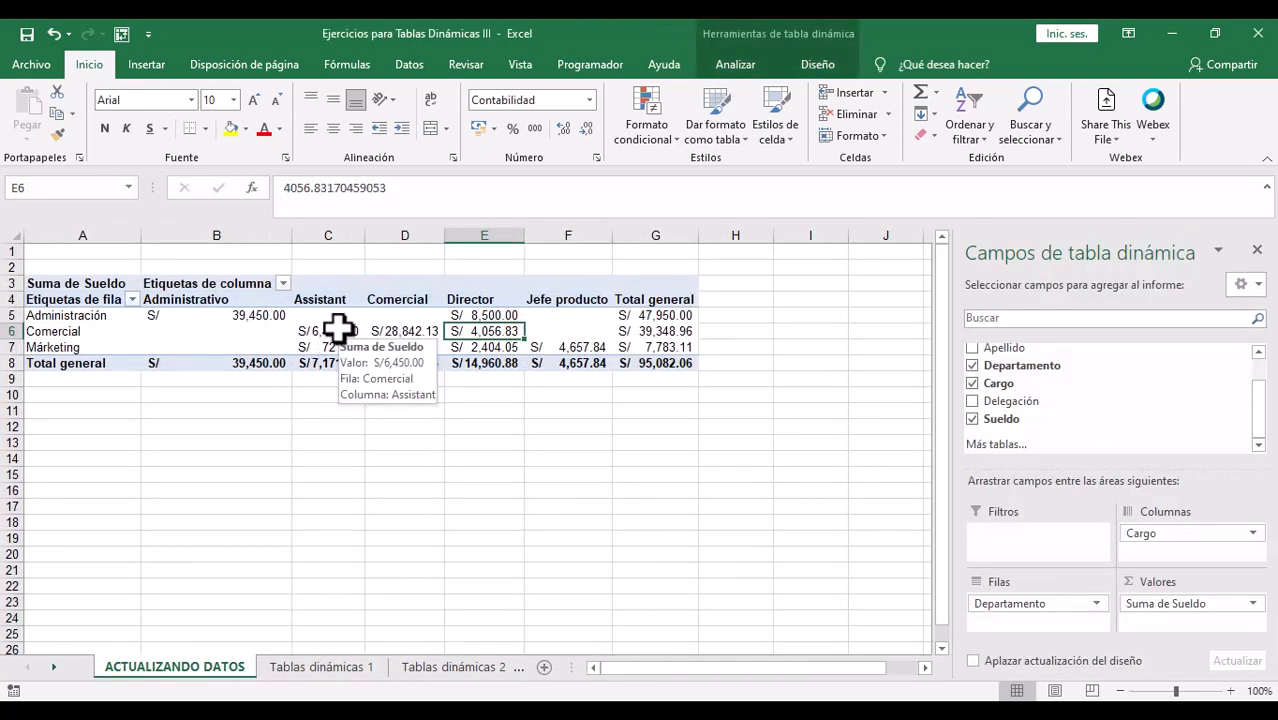
Step: Change the pivot table's data source to the range A11:G43 on Tablas dinámicas 1
{"action": "left_click", "coordinate": [745, 67]}
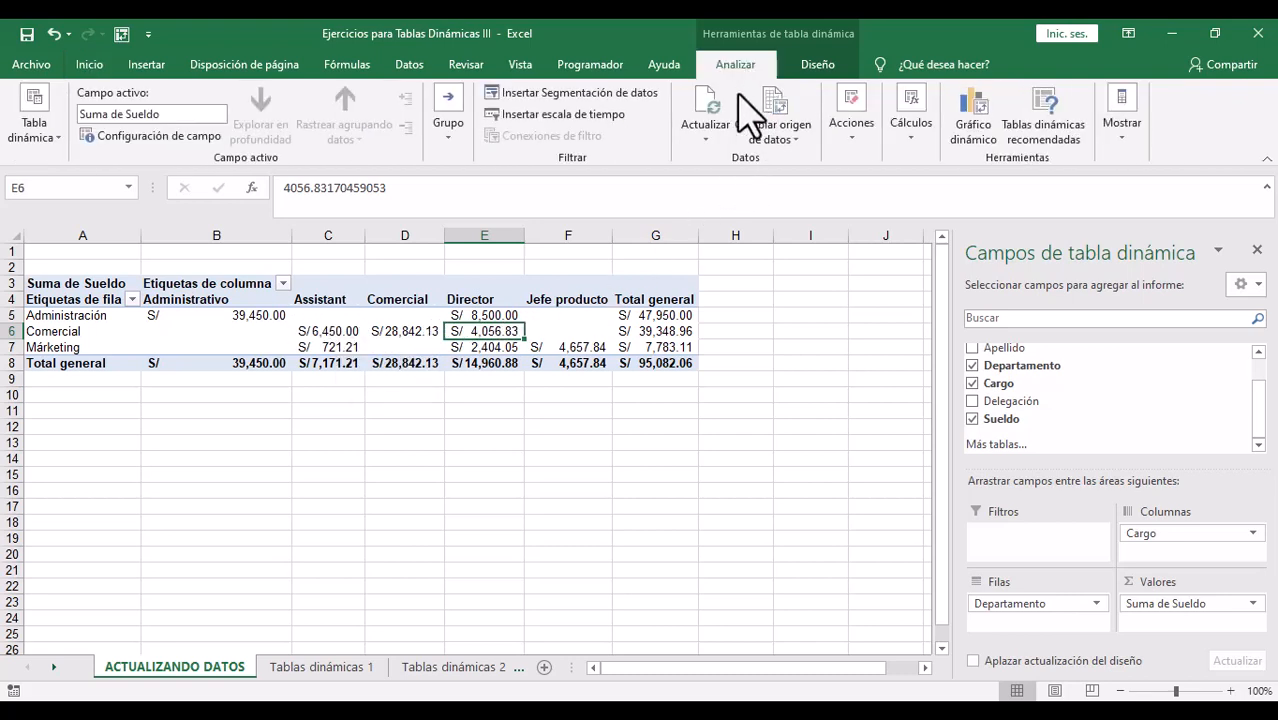
{"action": "left_click", "coordinate": [775, 142]}
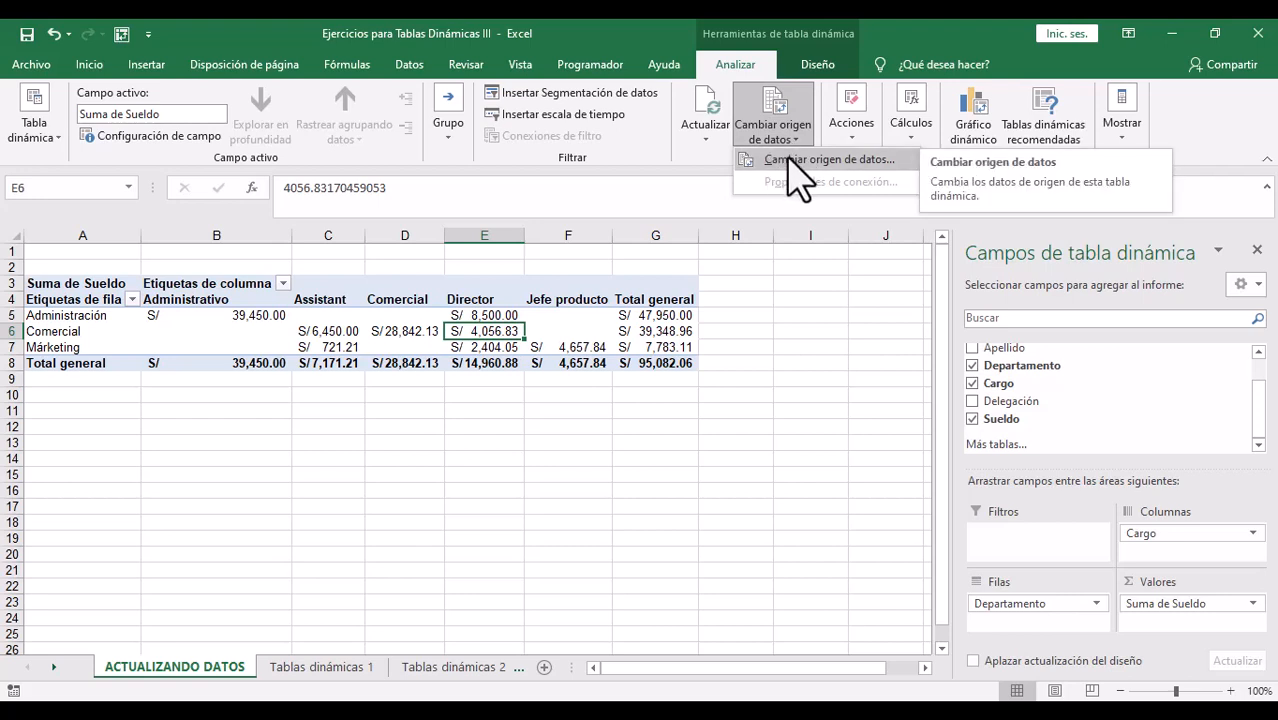
{"action": "left_click", "coordinate": [790, 160]}
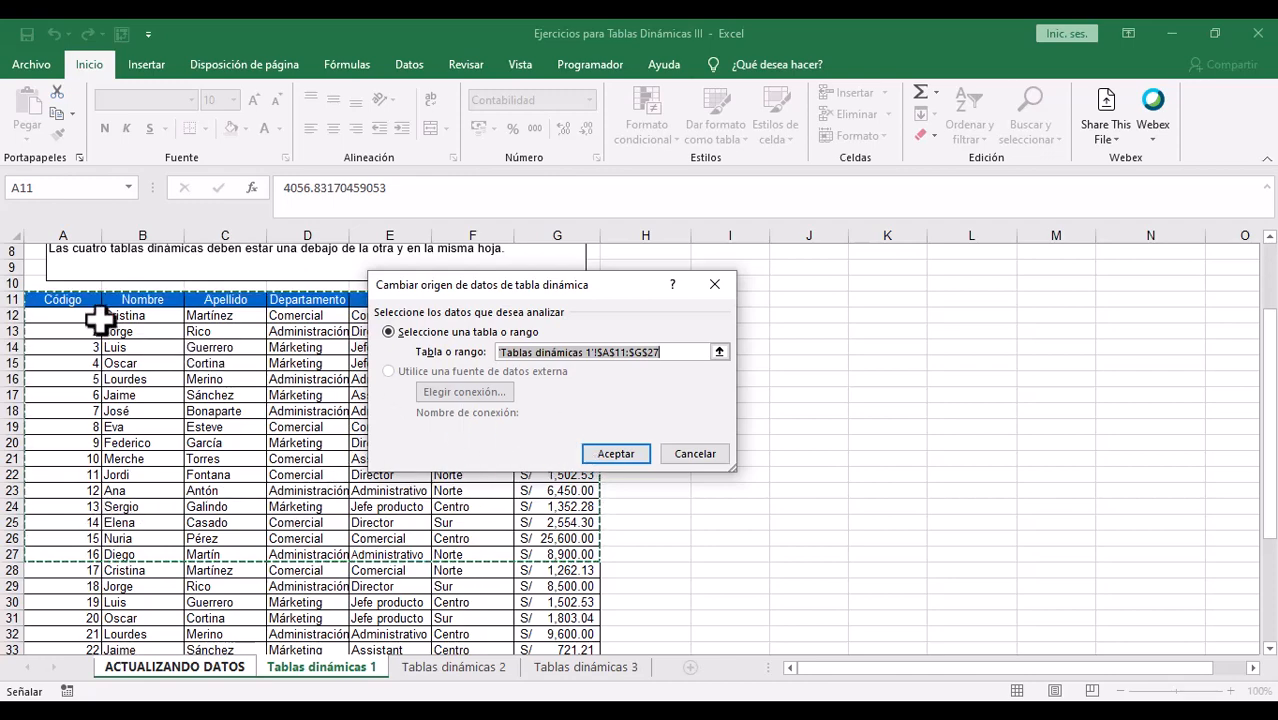
{"action": "left_click_drag", "start_coordinate": [63, 299], "coordinate": [540, 618]}
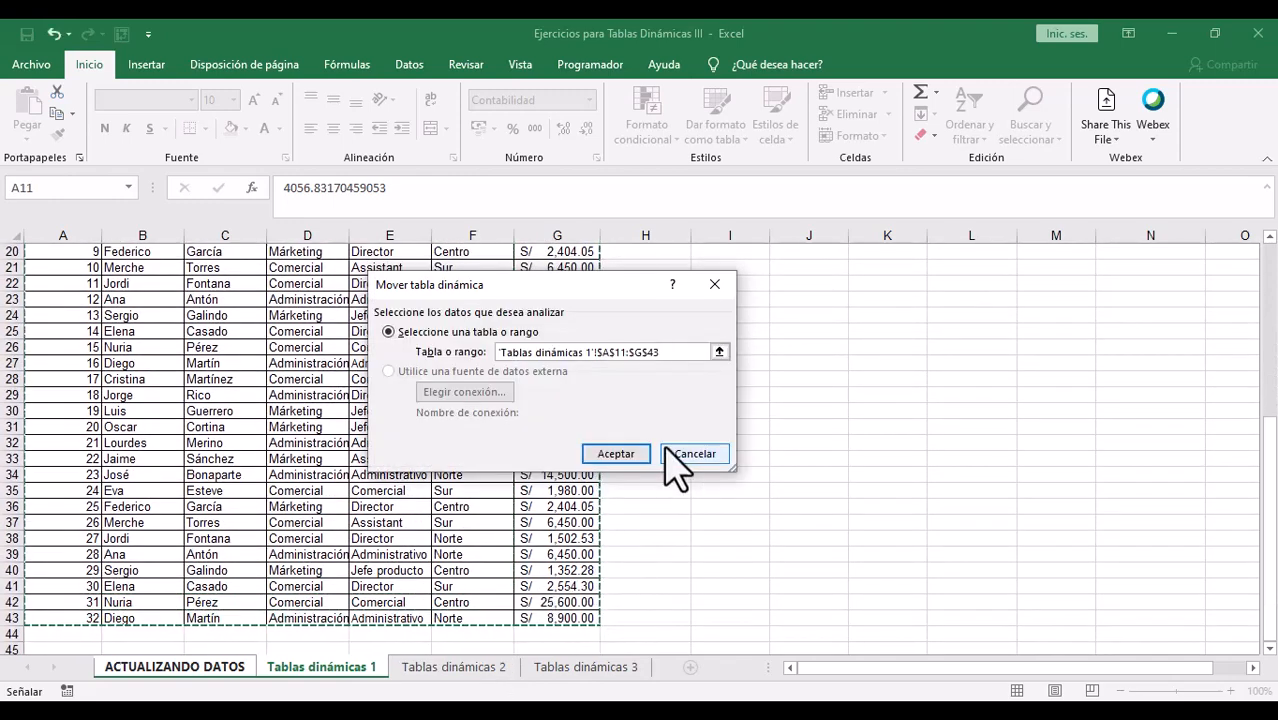
{"action": "left_click", "coordinate": [617, 453]}
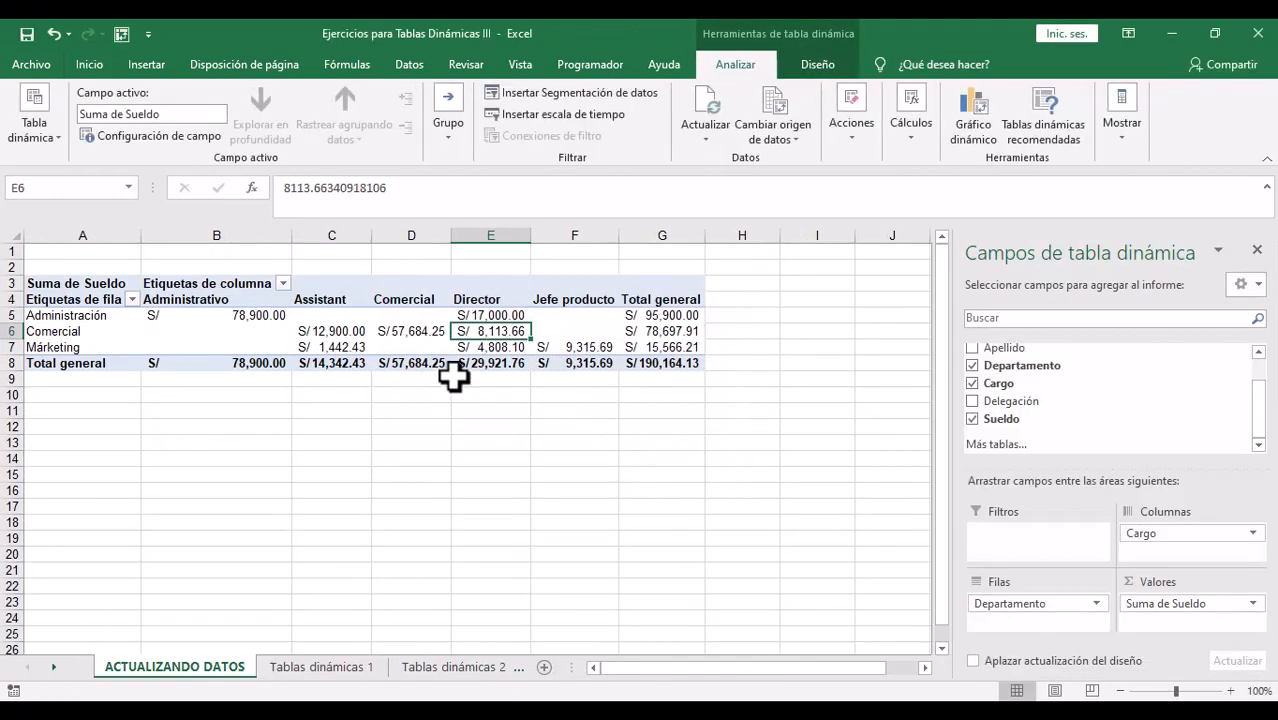
{"action": "left_click", "coordinate": [254, 318]}
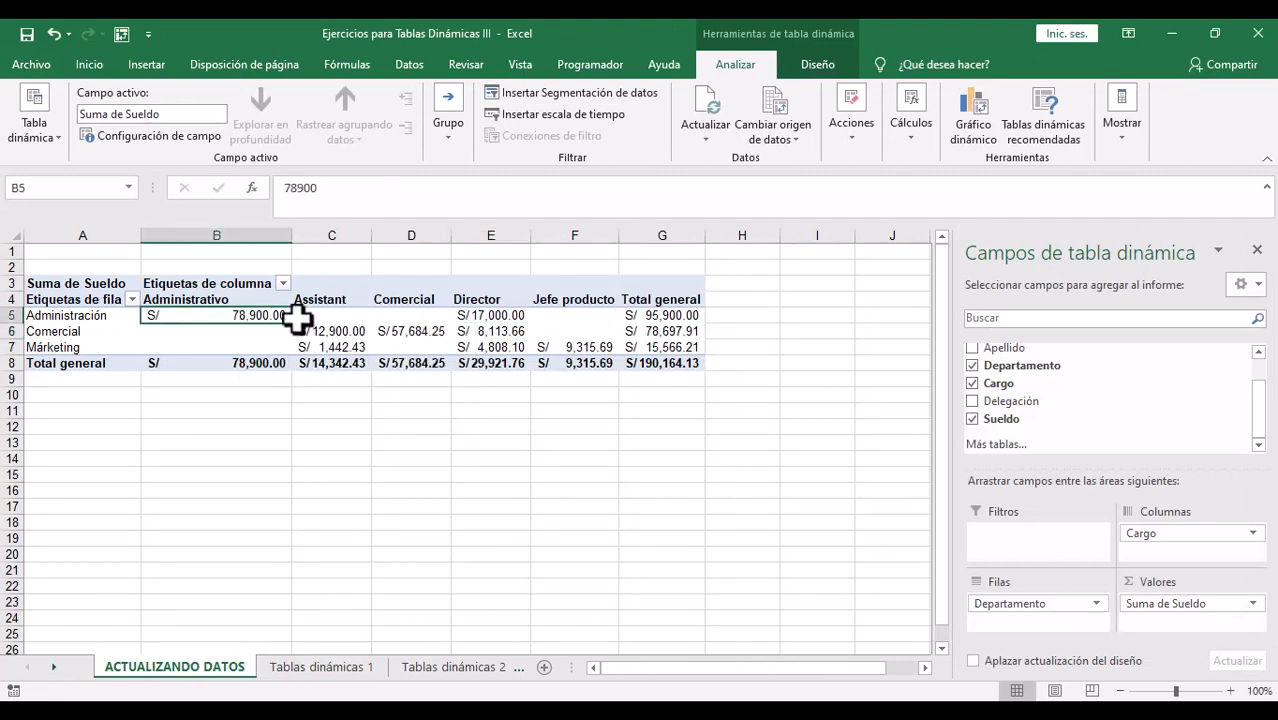
Step: Duplicate the records A12:G43 on Tablas dinámicas 1 starting at A44, and continue the Código numbering down to 64 in A75
{"action": "left_click", "coordinate": [320, 668]}
{"action": "scroll", "coordinate": [163, 454], "scroll_direction": "up", "scroll_amount": 4}
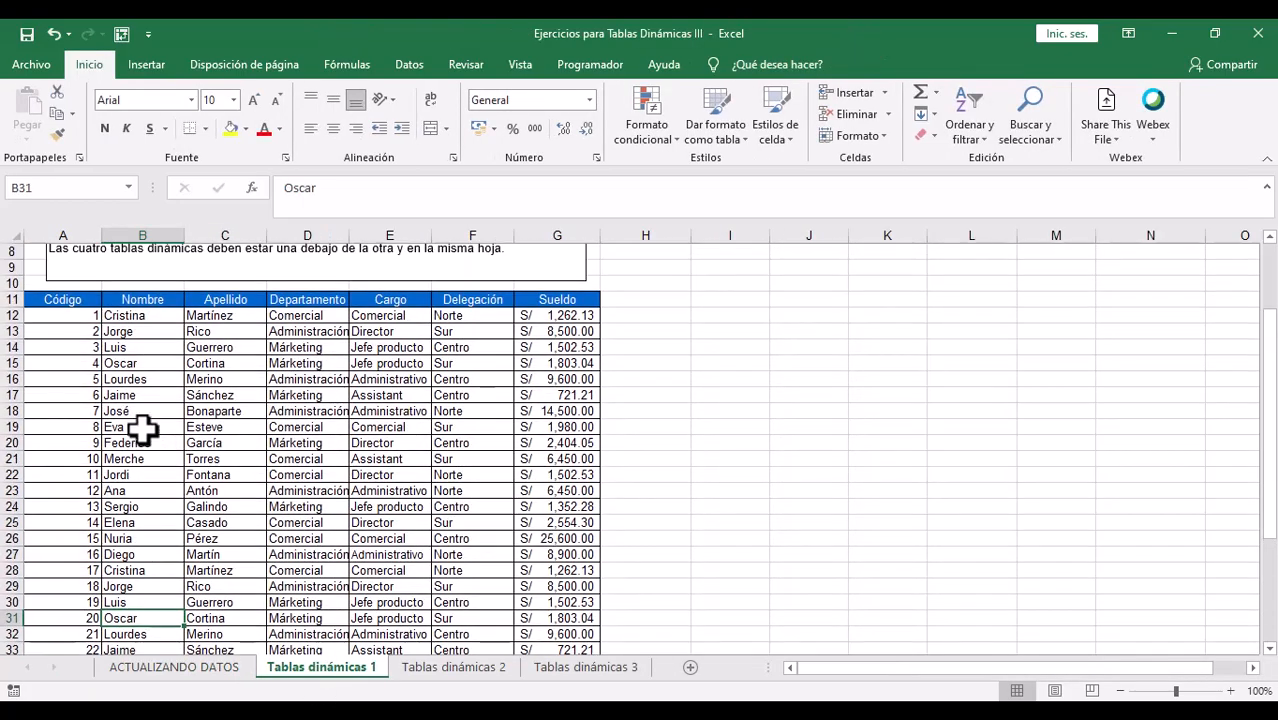
{"action": "left_click", "coordinate": [76, 312]}
{"action": "scroll", "coordinate": [451, 456], "scroll_direction": "down", "scroll_amount": 6}
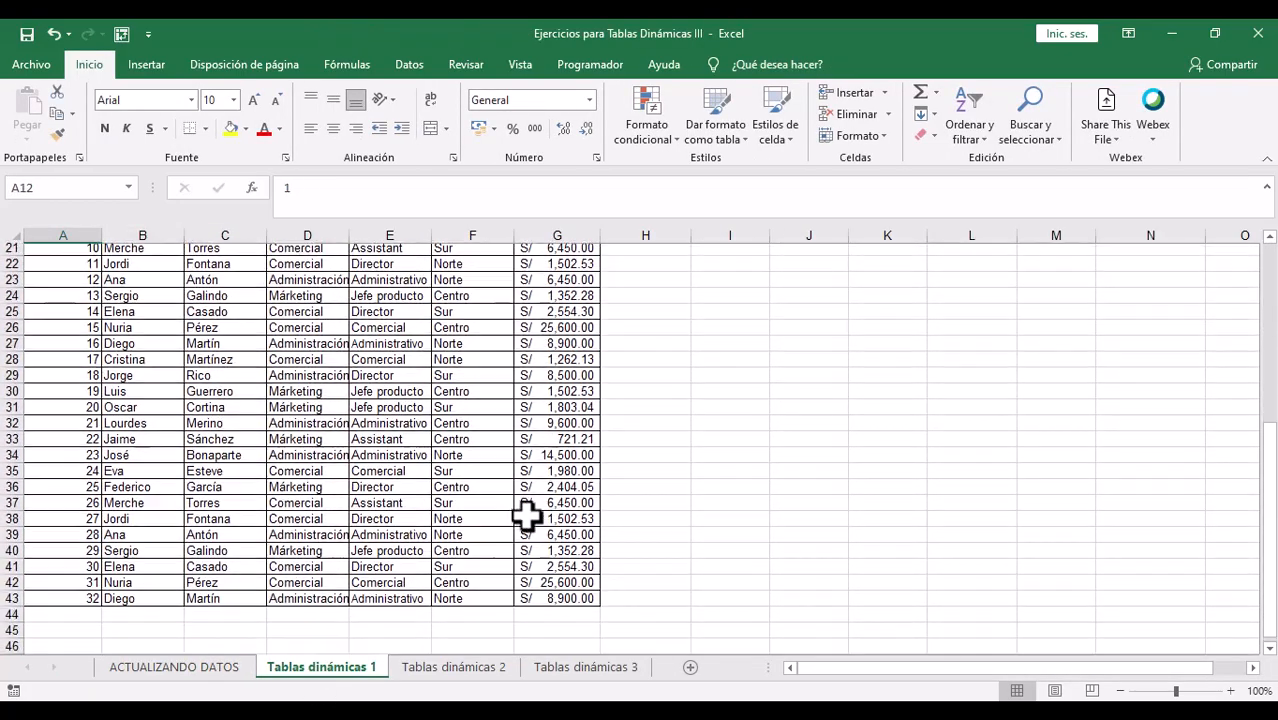
{"action": "left_click", "coordinate": [558, 522], "text": "shift"}
{"action": "key", "text": "ctrl+c"}
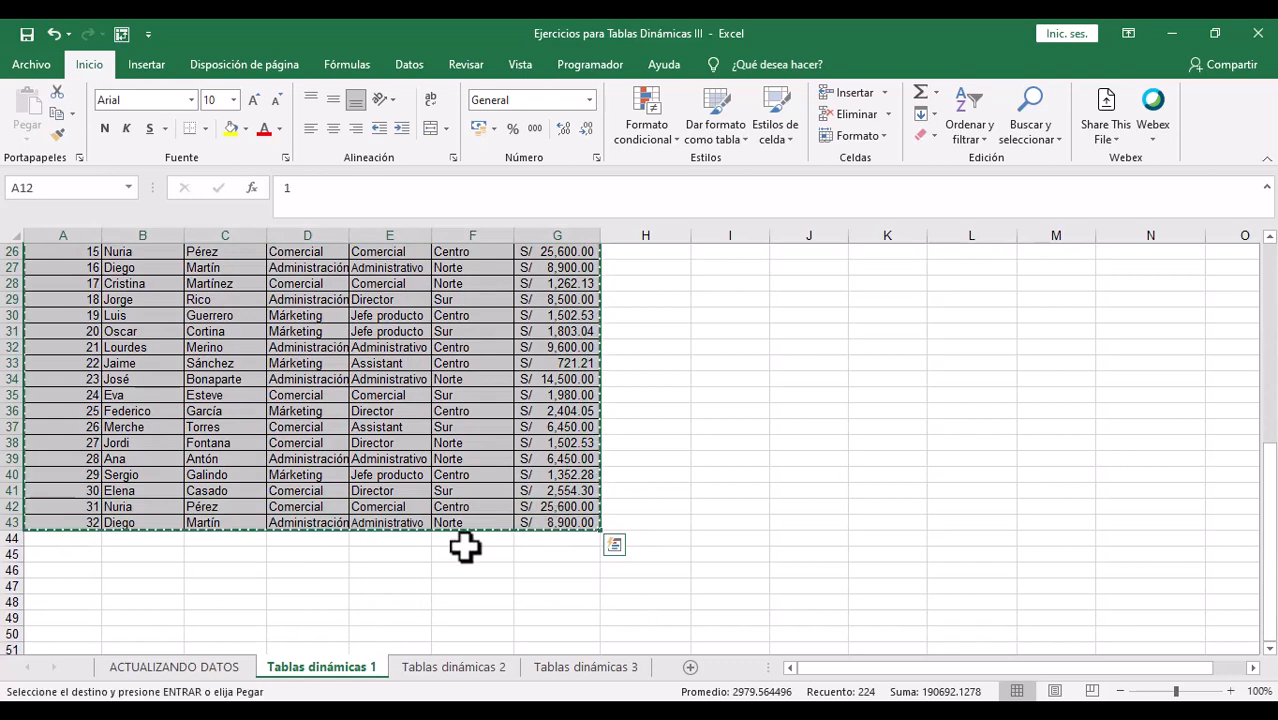
{"action": "left_click", "coordinate": [88, 537]}
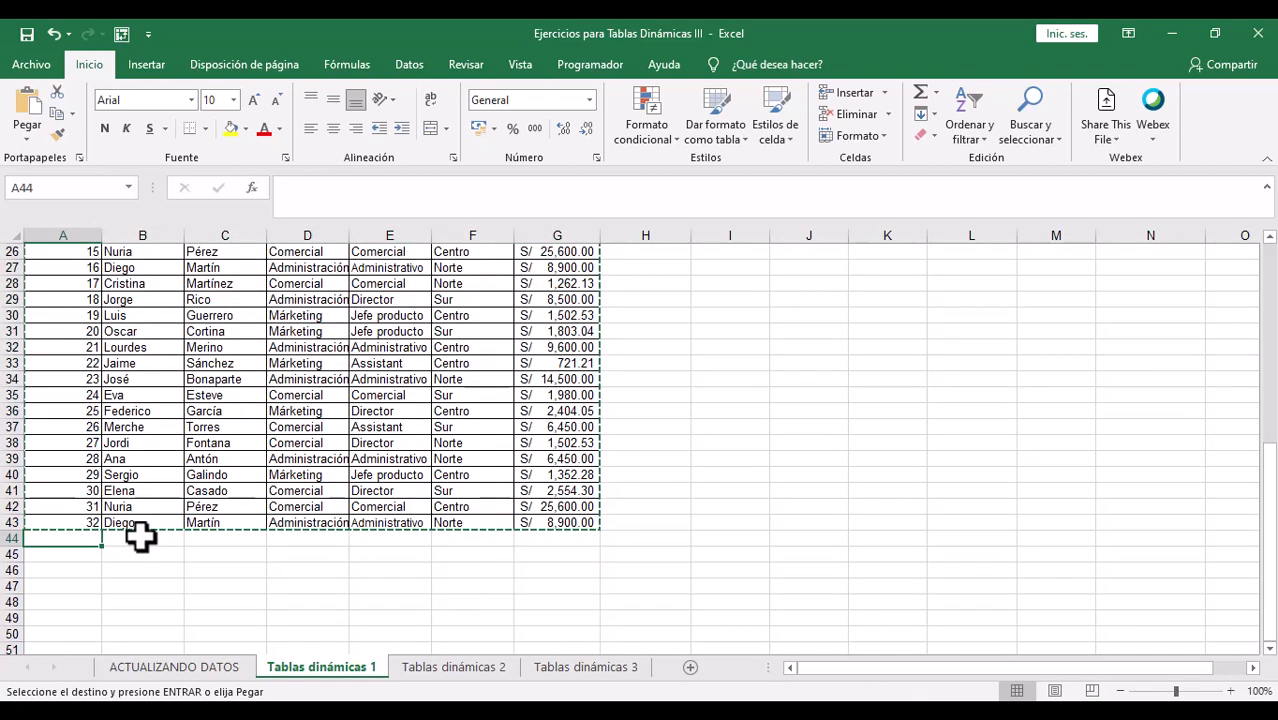
{"action": "key", "text": "ctrl+v"}
{"action": "left_click_drag", "start_coordinate": [95, 507], "coordinate": [94, 620]}
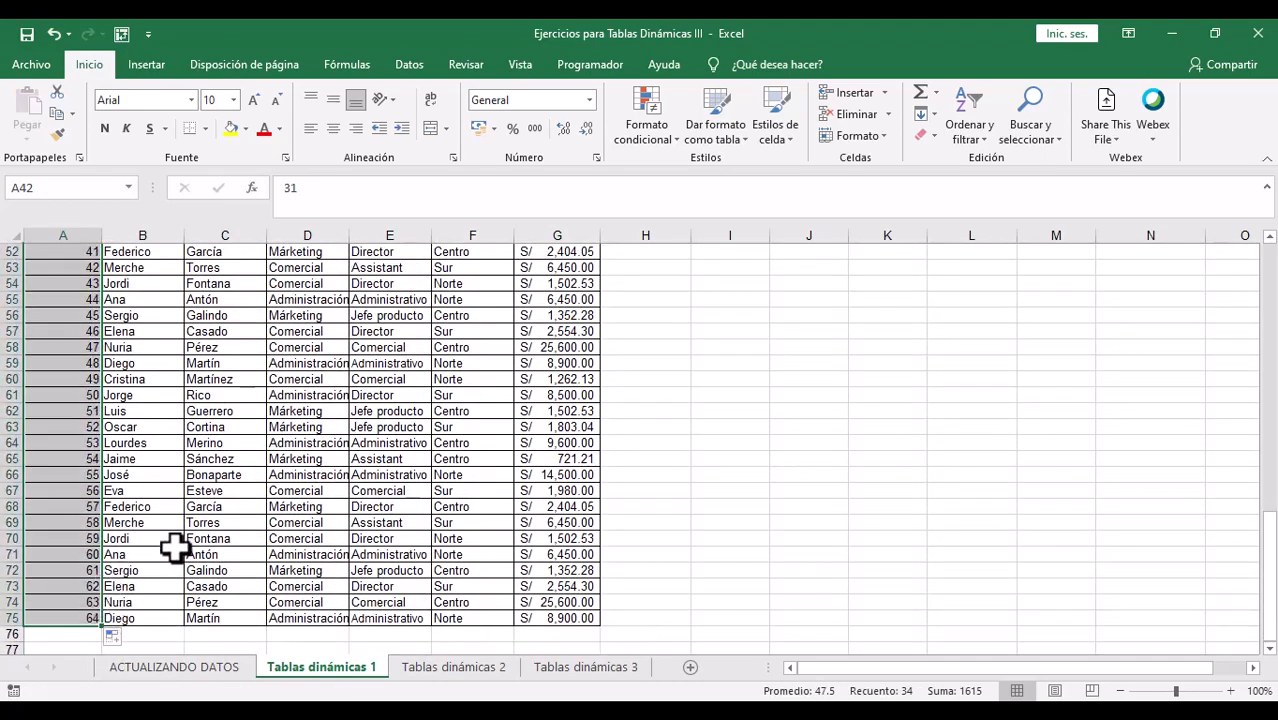
Step: Change the data source of the pivot table on ACTUALIZANDO DATOS to A11:G75 on Tablas dinámicas 1 and check its salary sums
{"action": "left_click", "coordinate": [197, 672]}
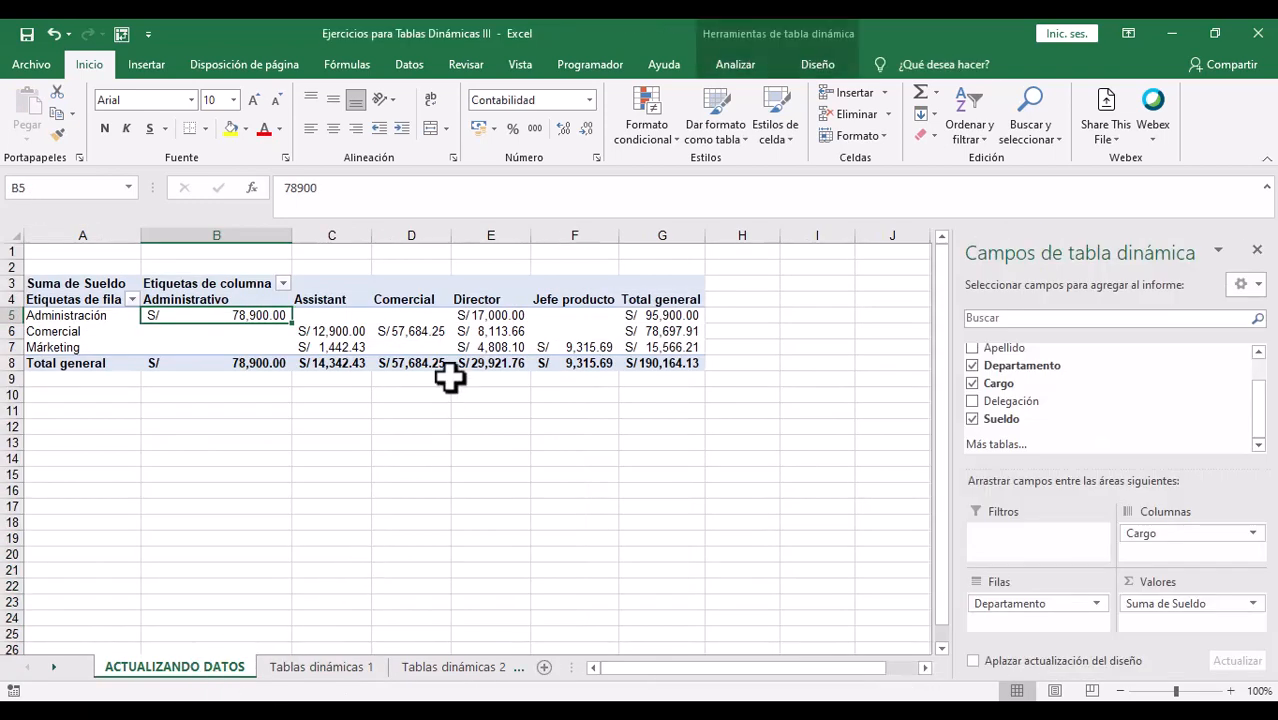
{"action": "left_click", "coordinate": [443, 329]}
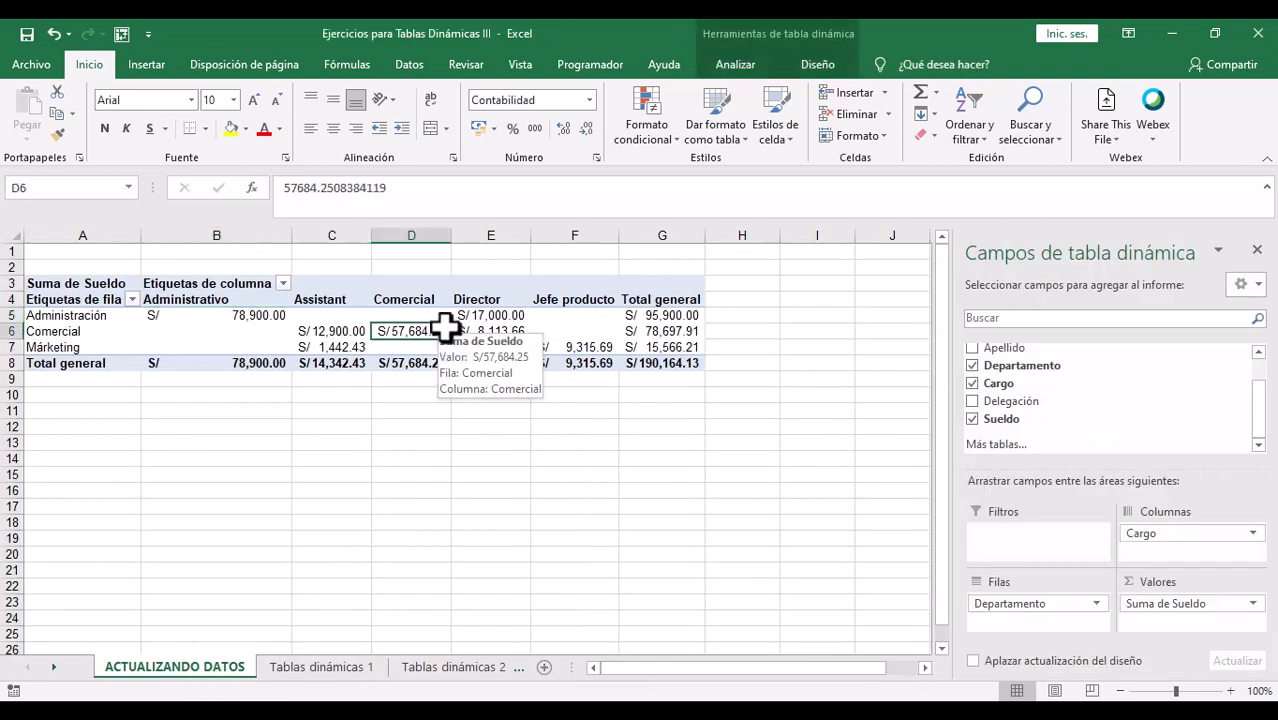
{"action": "left_click", "coordinate": [742, 68]}
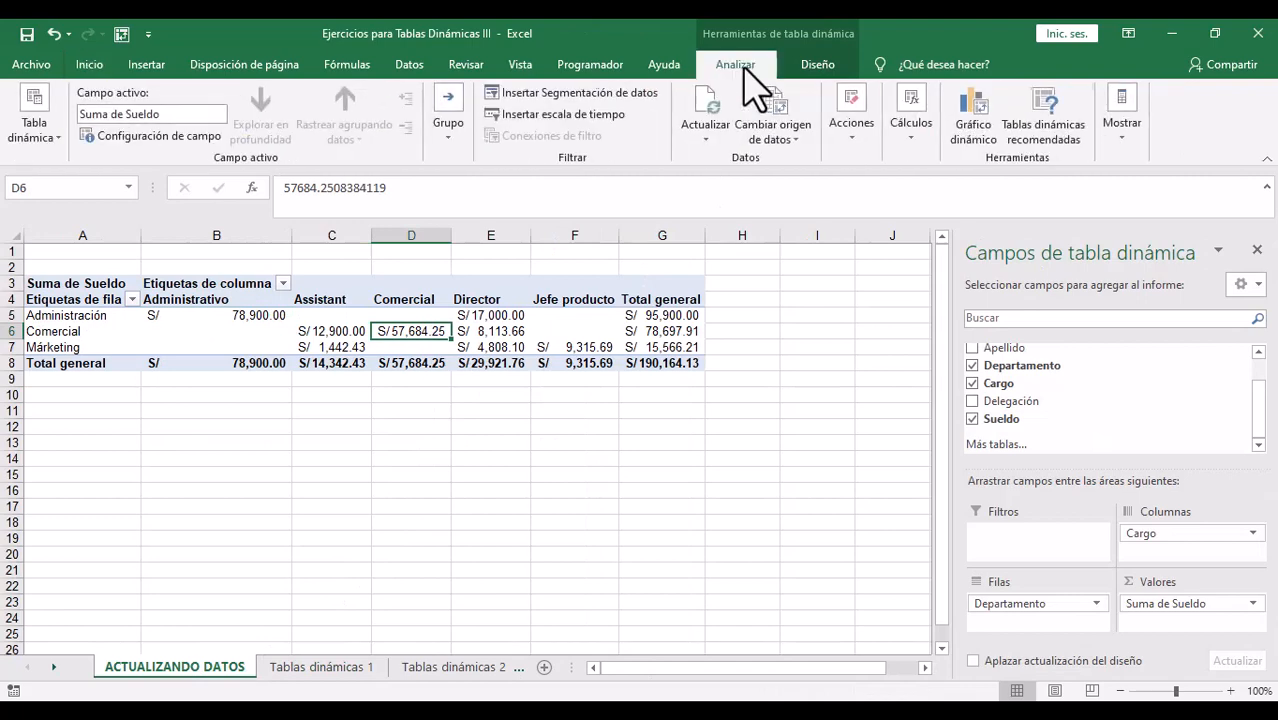
{"action": "left_click", "coordinate": [770, 140]}
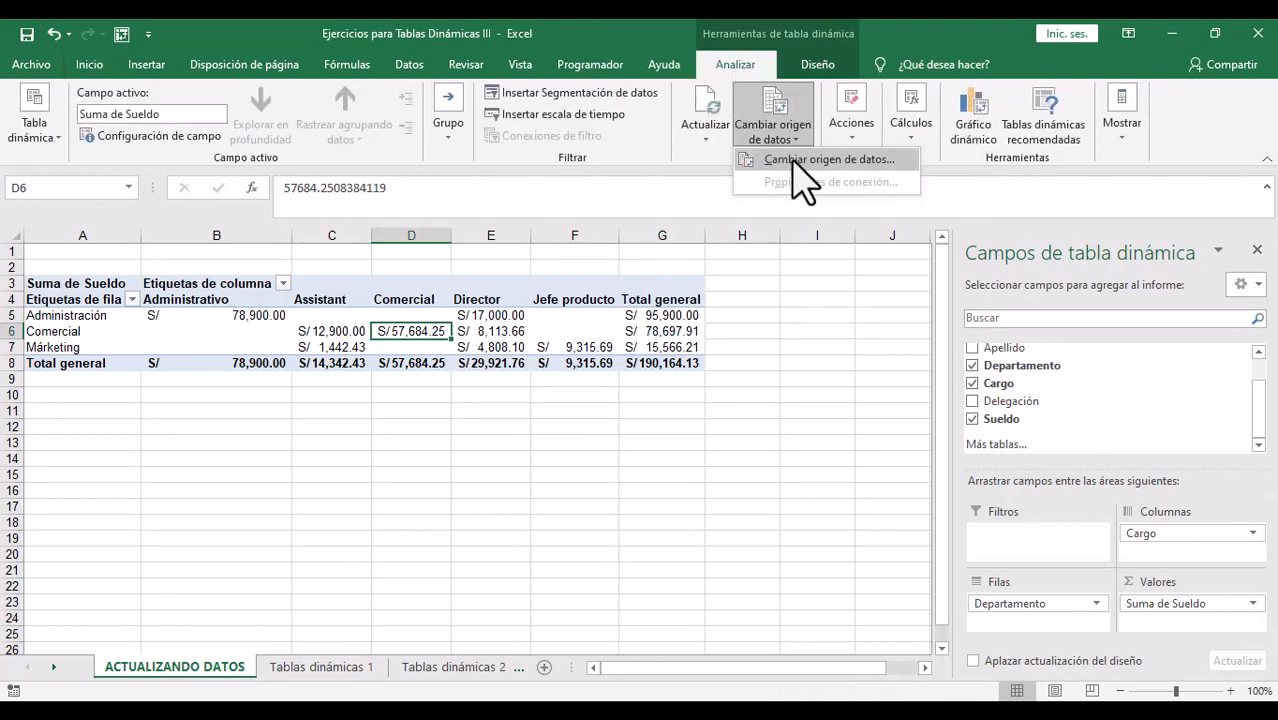
{"action": "left_click", "coordinate": [800, 160]}
{"action": "scroll", "coordinate": [242, 520], "scroll_direction": "down", "scroll_amount": 6}
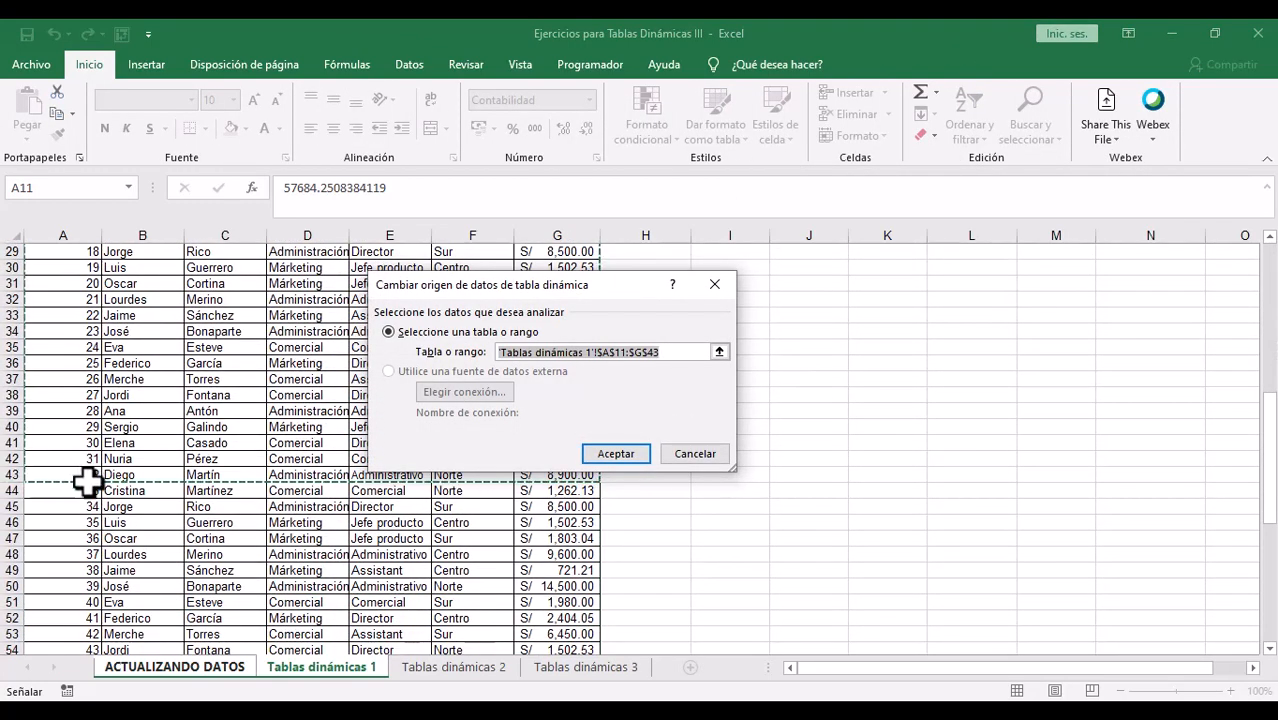
{"action": "scroll", "coordinate": [88, 472], "scroll_direction": "up", "scroll_amount": 8}
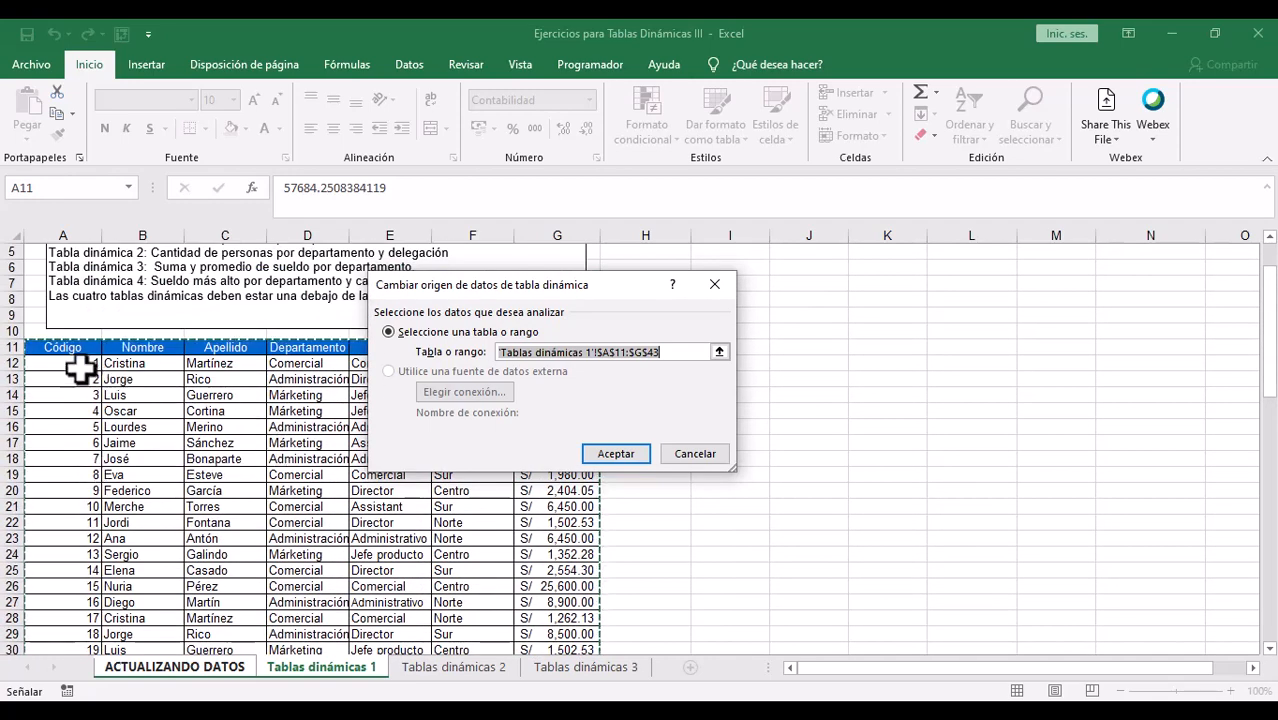
{"action": "left_click_drag", "start_coordinate": [62, 345], "coordinate": [583, 488]}
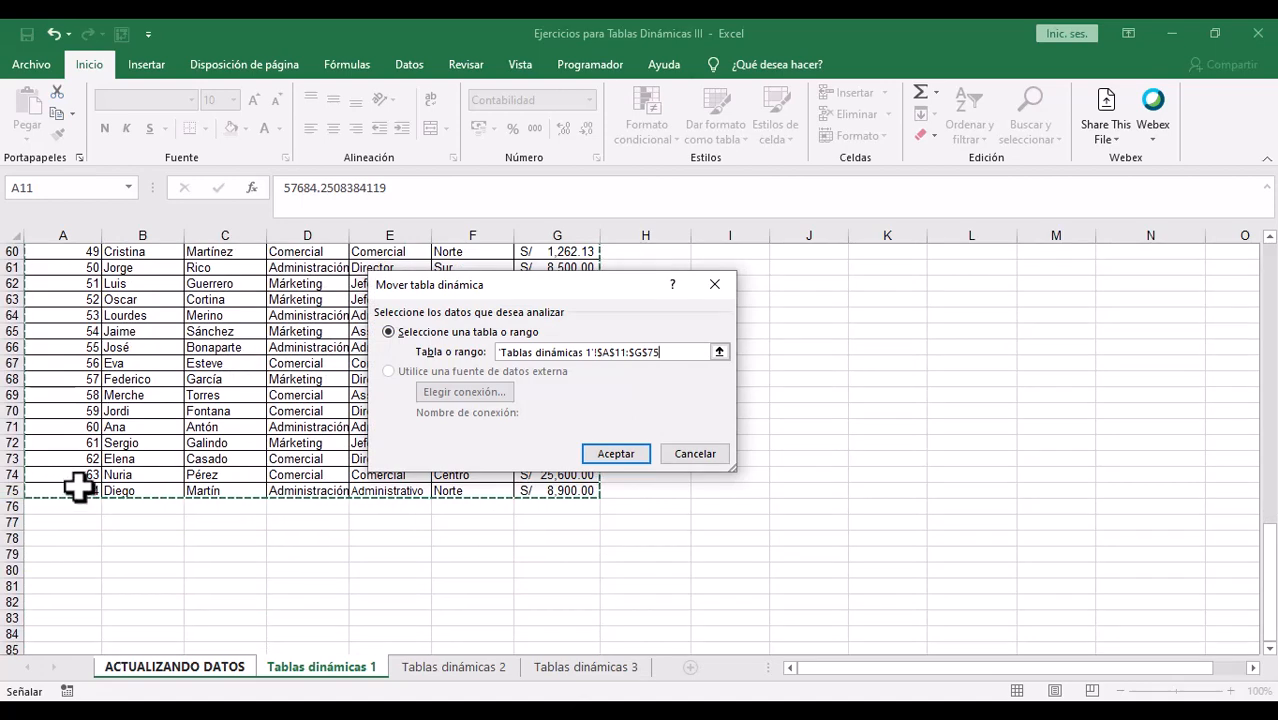
{"action": "left_click", "coordinate": [614, 455]}
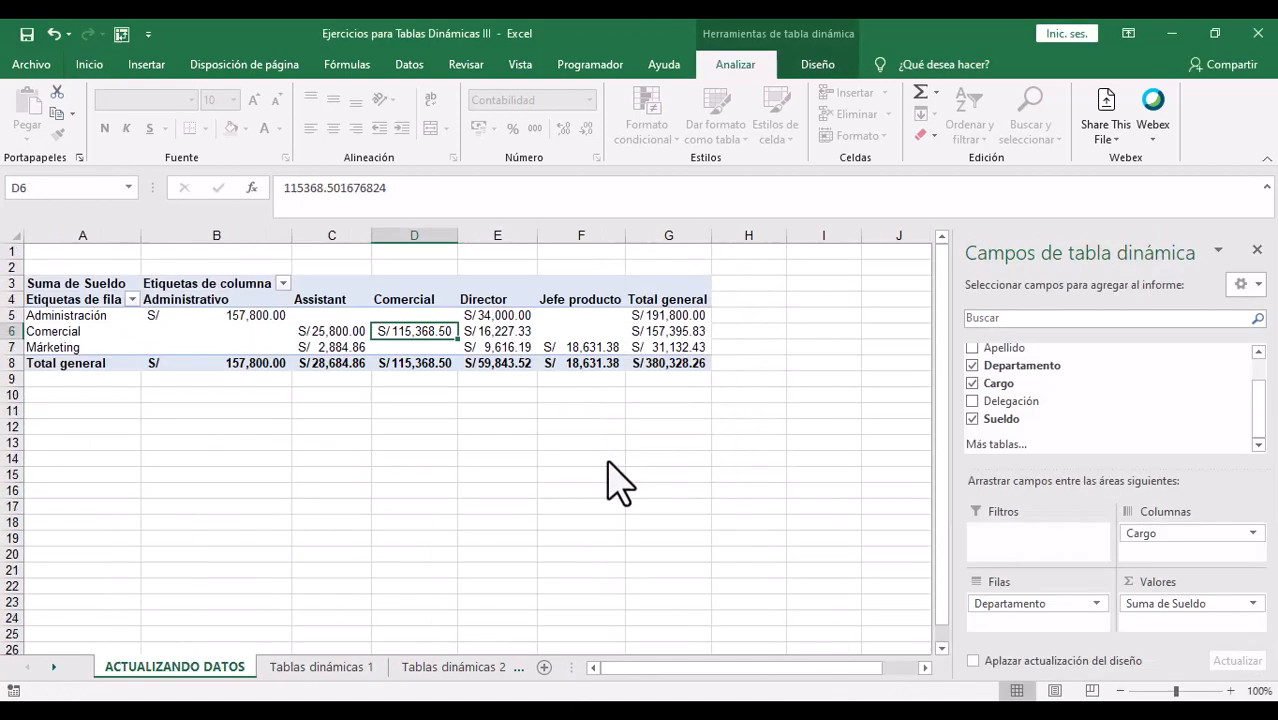
{"action": "left_click", "coordinate": [270, 331]}
{"action": "left_click", "coordinate": [343, 346]}
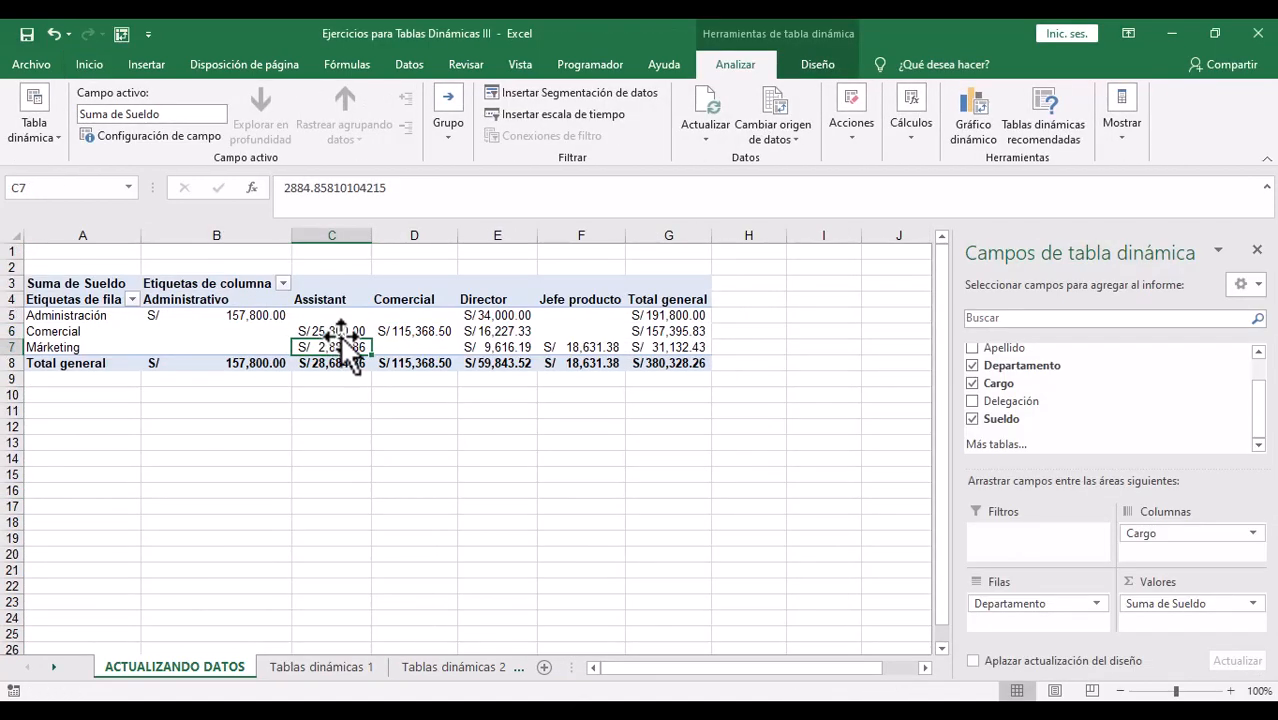
{"action": "left_click", "coordinate": [357, 331]}
{"action": "left_click", "coordinate": [400, 333]}
{"action": "mouse_move", "coordinate": [400, 333]}
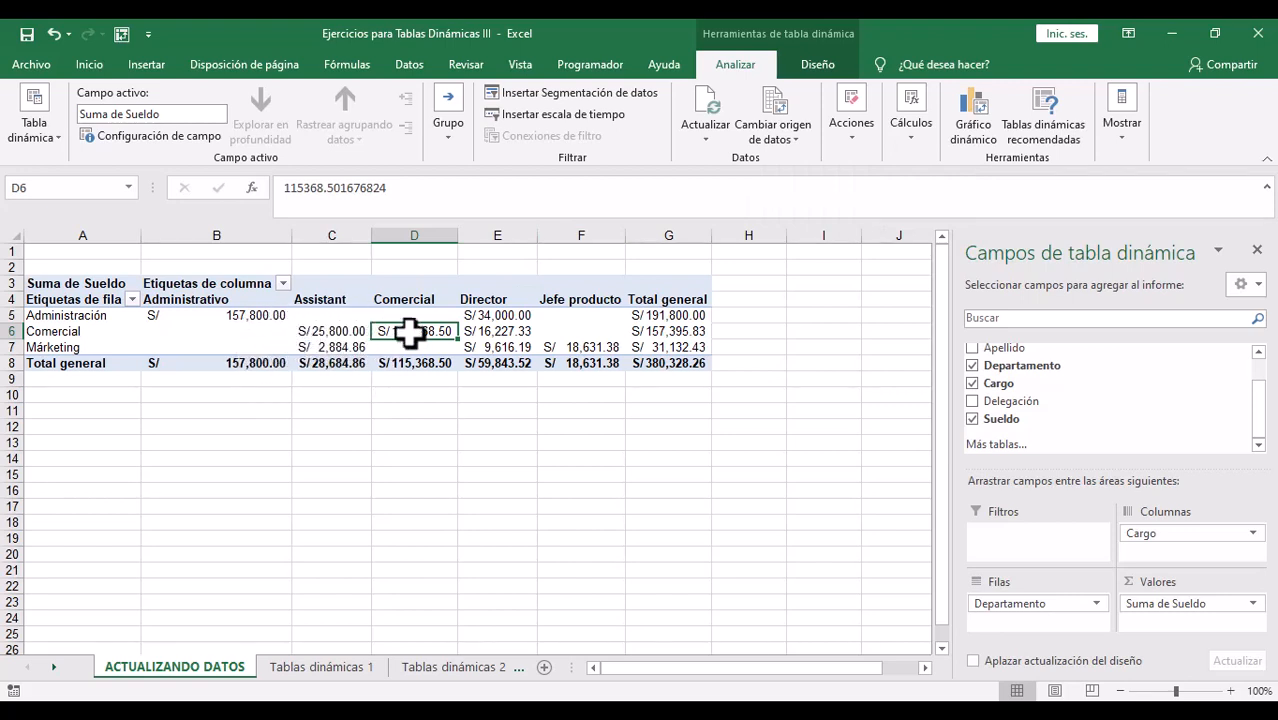
Step: Enable Actualizar al abrir el archivo in the data options of the pivot table on ACTUALIZANDO DATOS
{"action": "left_click", "coordinate": [35, 130]}
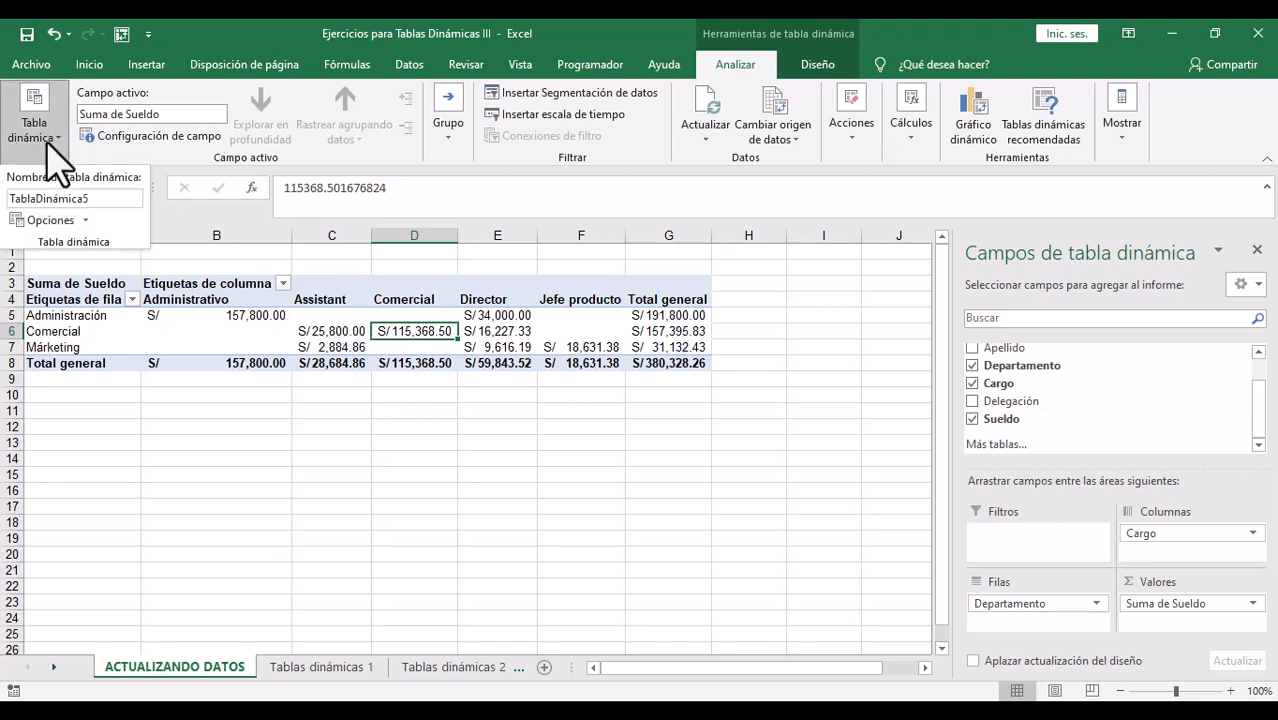
{"action": "left_click", "coordinate": [85, 220]}
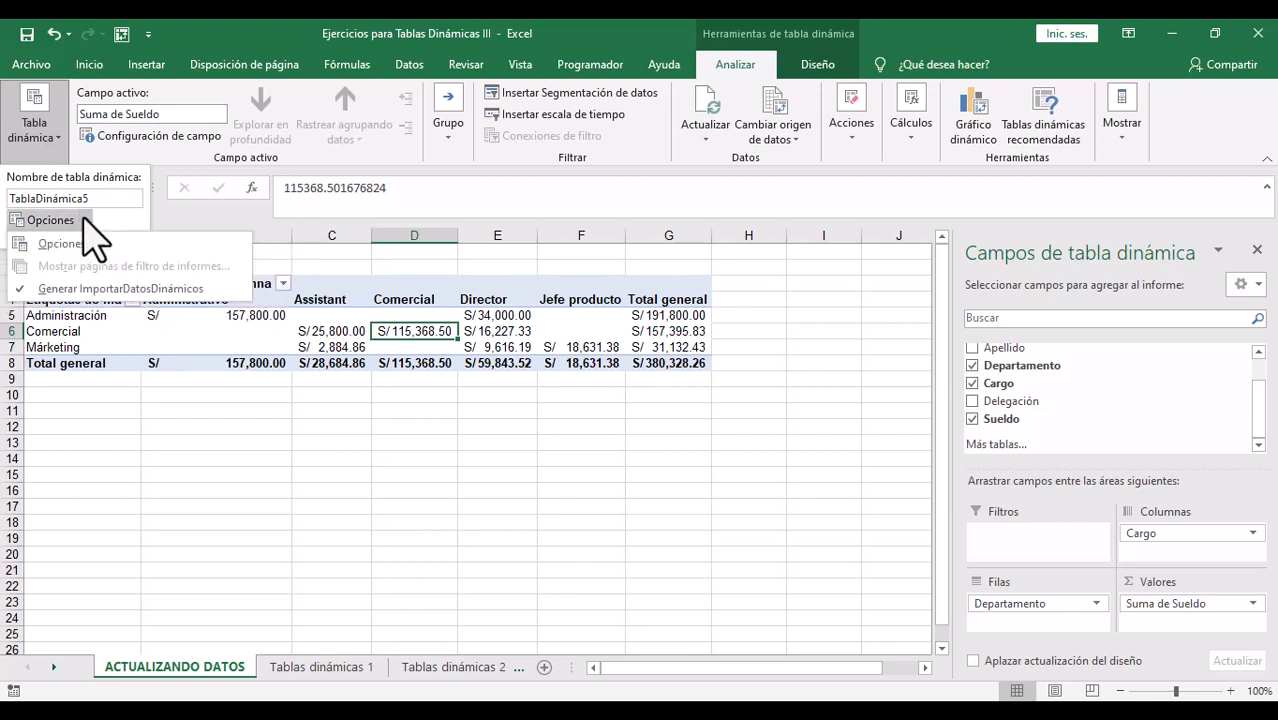
{"action": "left_click", "coordinate": [52, 244]}
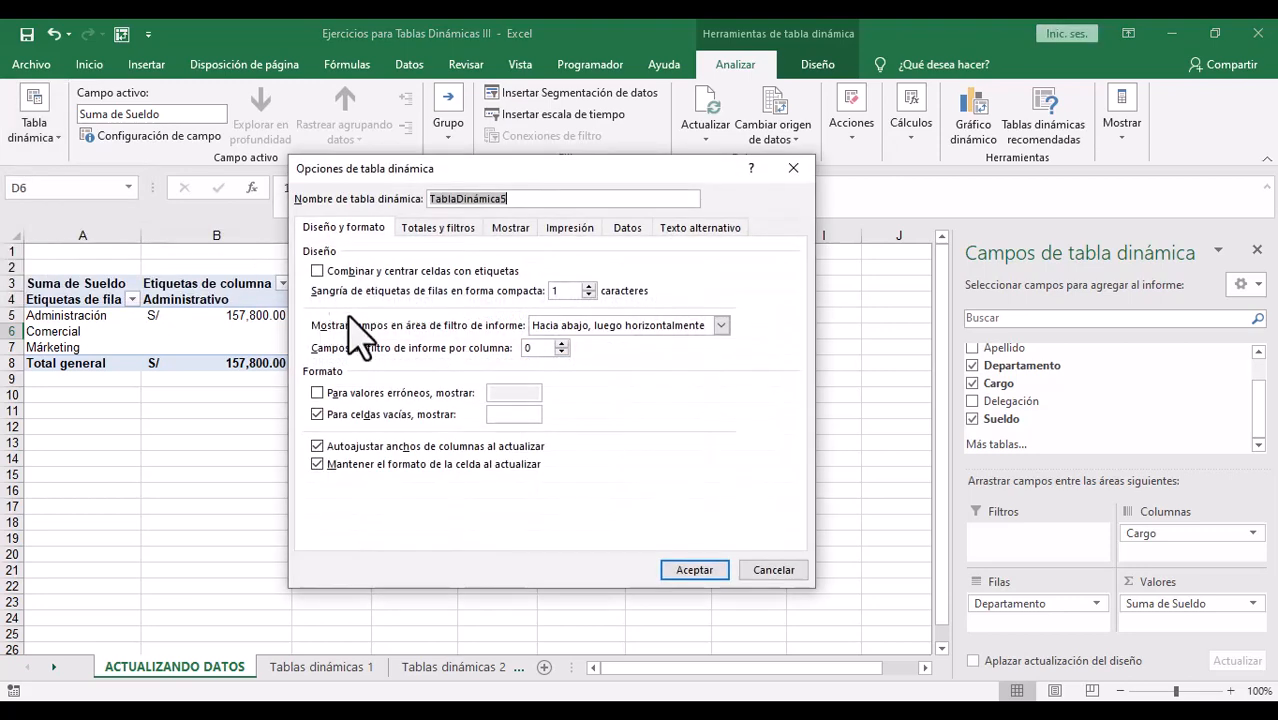
{"action": "left_click", "coordinate": [626, 230]}
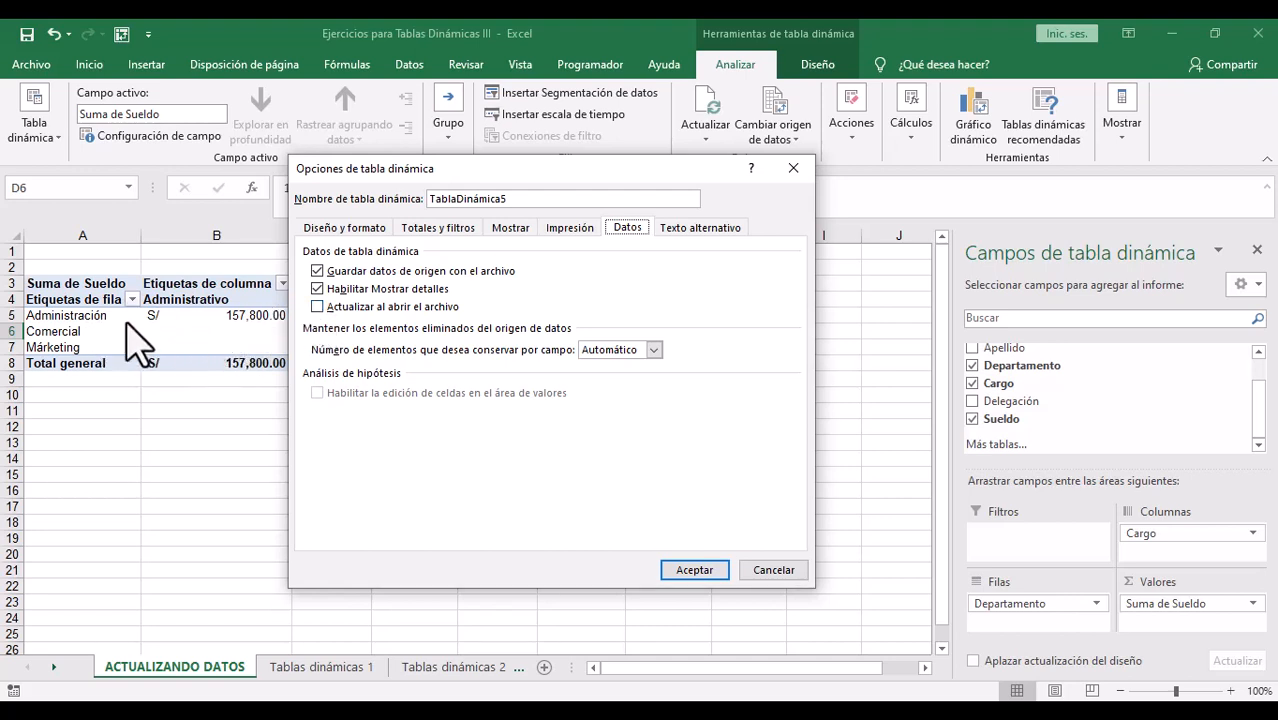
{"action": "left_click", "coordinate": [317, 306]}
{"action": "left_click", "coordinate": [697, 571]}
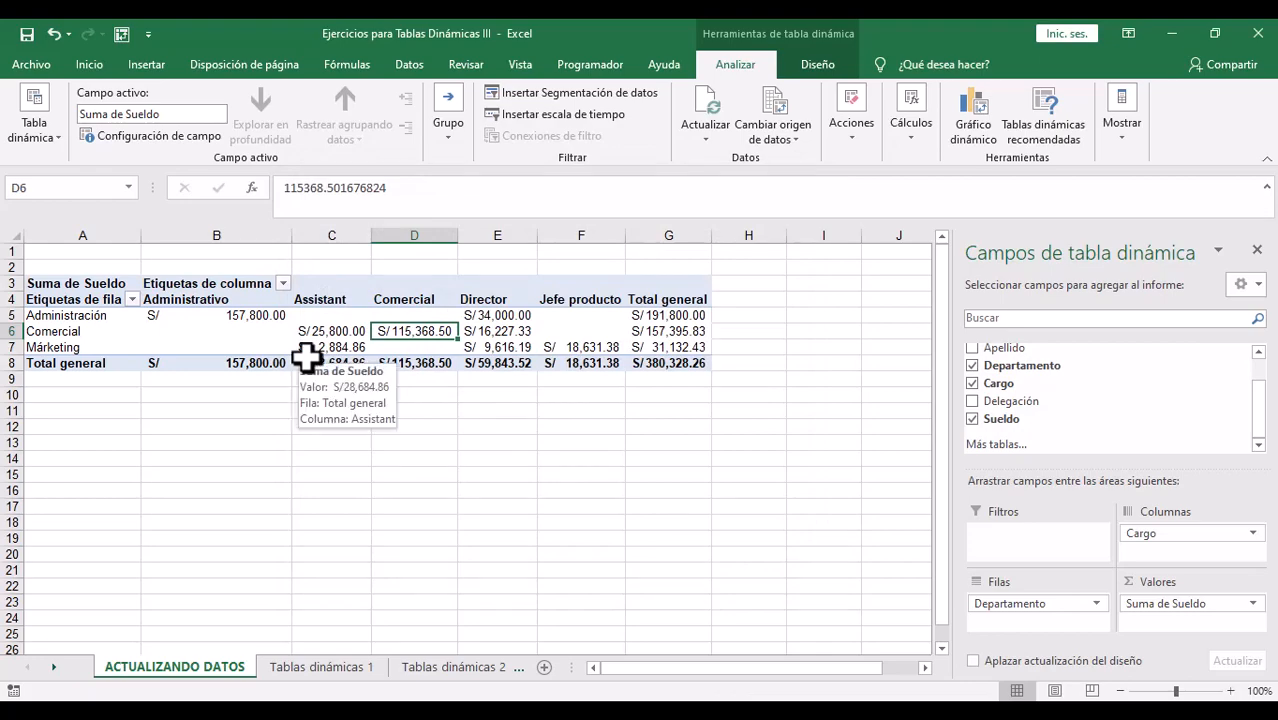
Step: Set the Sueldo of record 54 in G65 on Tablas dinámicas 1 to 57,500
{"action": "left_click", "coordinate": [300, 666]}
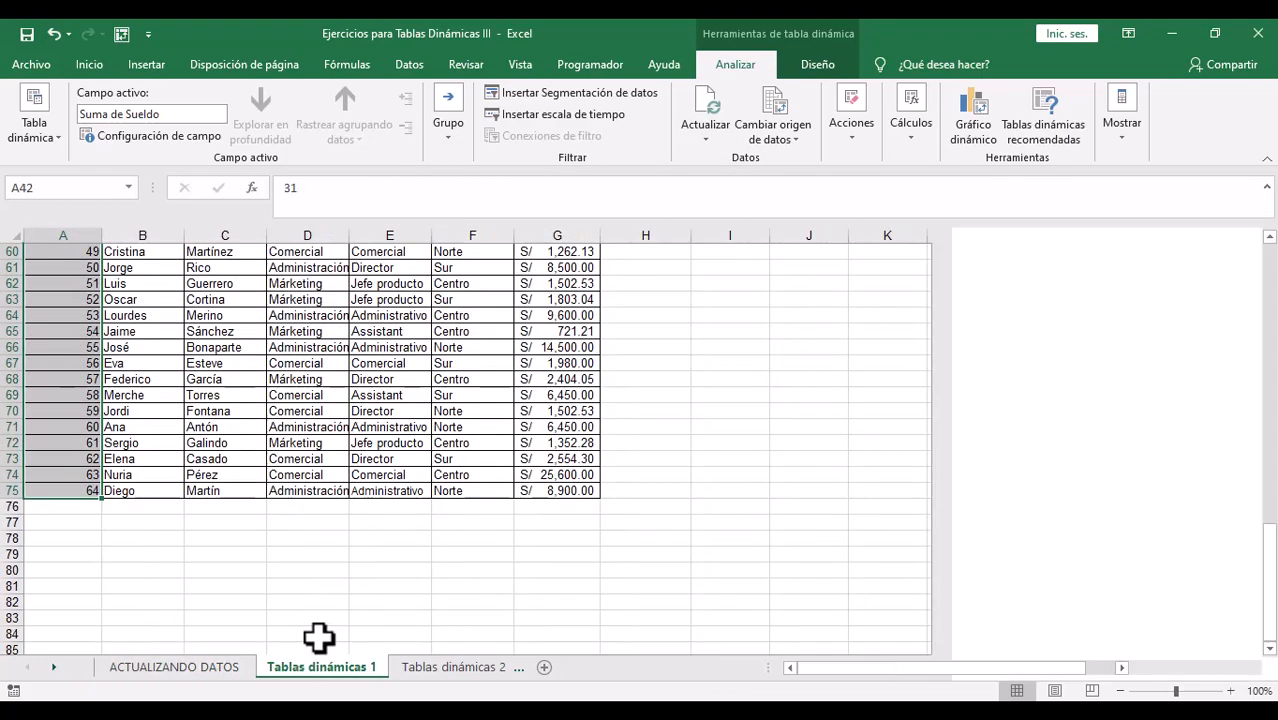
{"action": "scroll", "coordinate": [540, 480], "scroll_direction": "up", "scroll_amount": 3}
{"action": "left_click", "coordinate": [571, 473]}
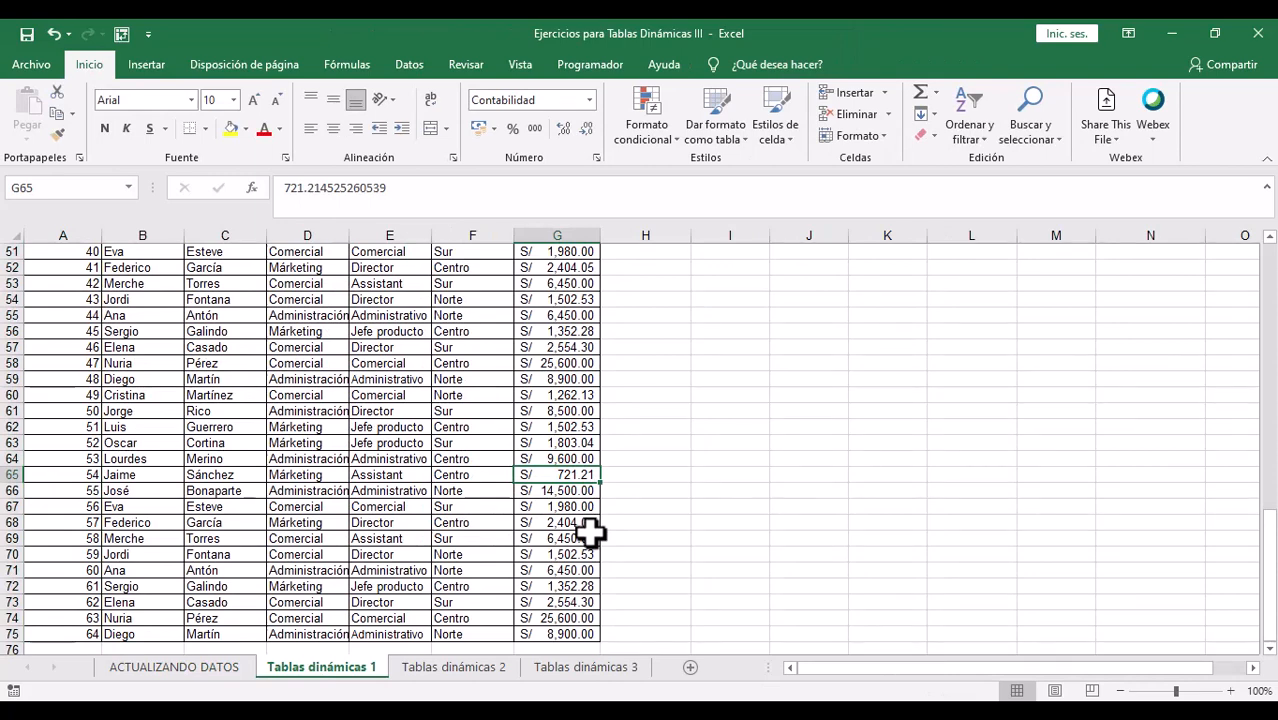
{"action": "type", "text": "57"}
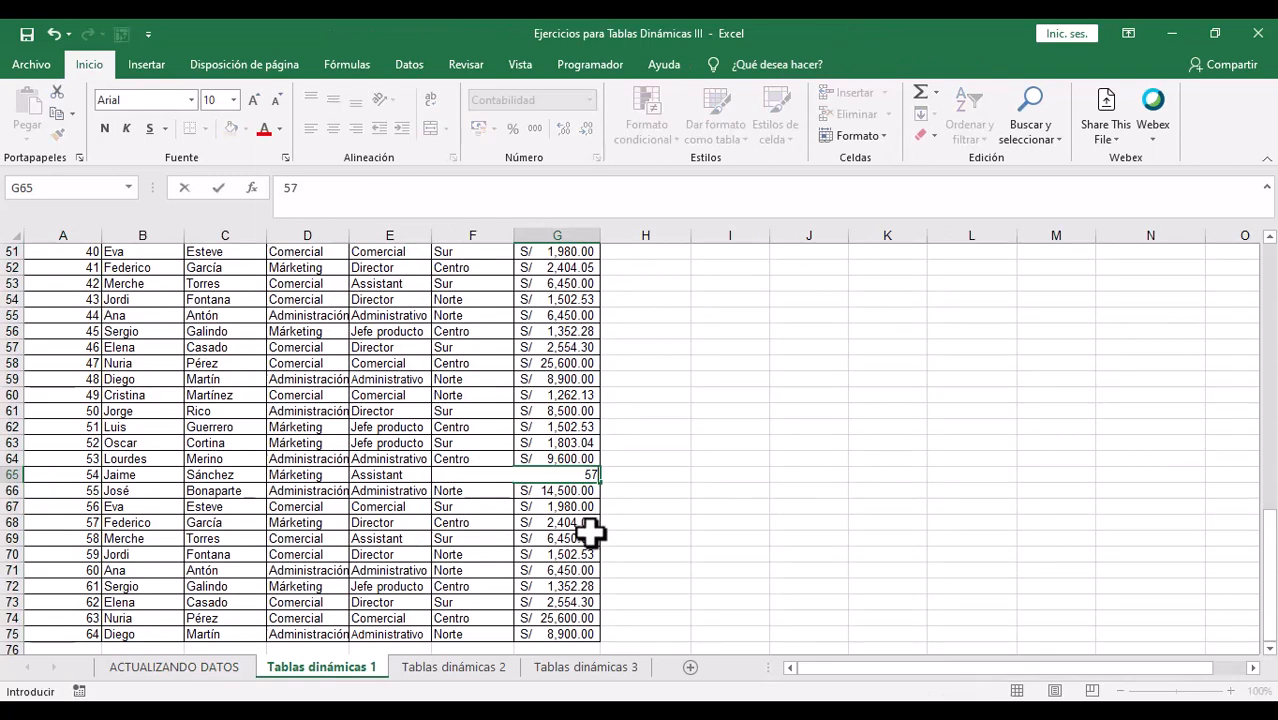
{"action": "type", "text": ",500"}
{"action": "key", "text": "Return"}
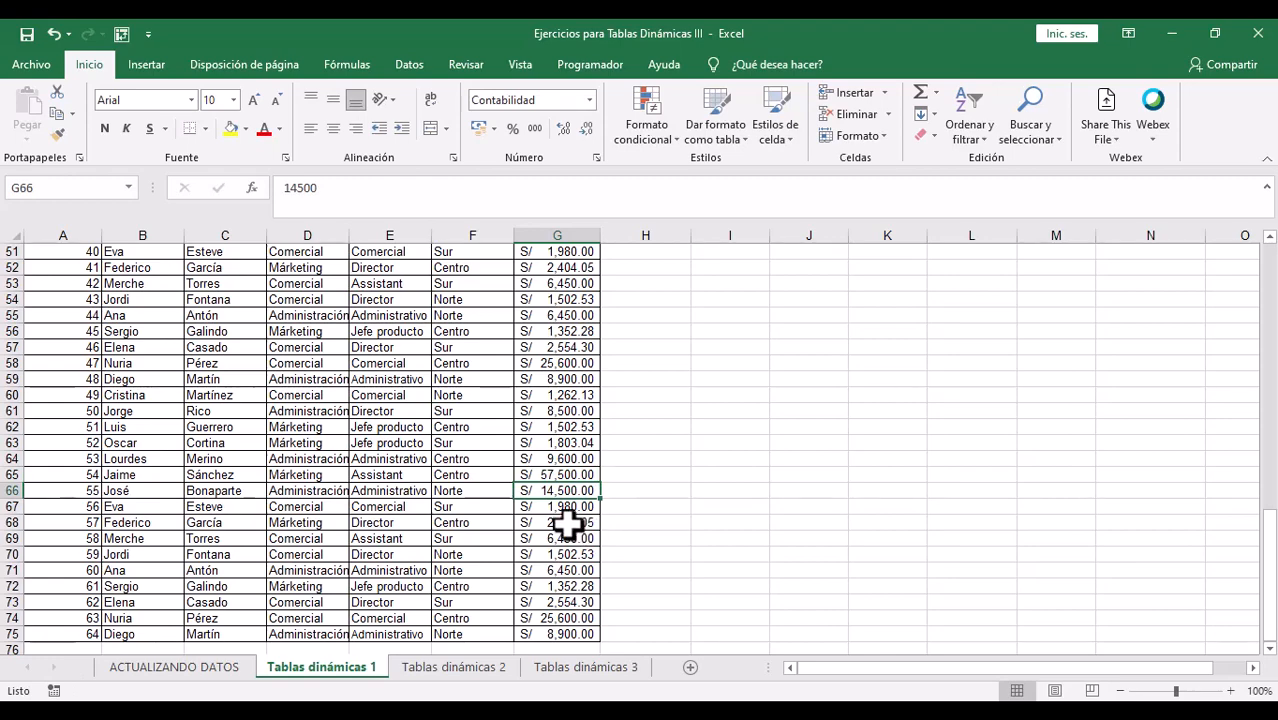
Step: Set the Sueldo values of records 38 and 22, in G49 and G33, to 57,500 each
{"action": "scroll", "coordinate": [565, 515], "scroll_direction": "up", "scroll_amount": 2}
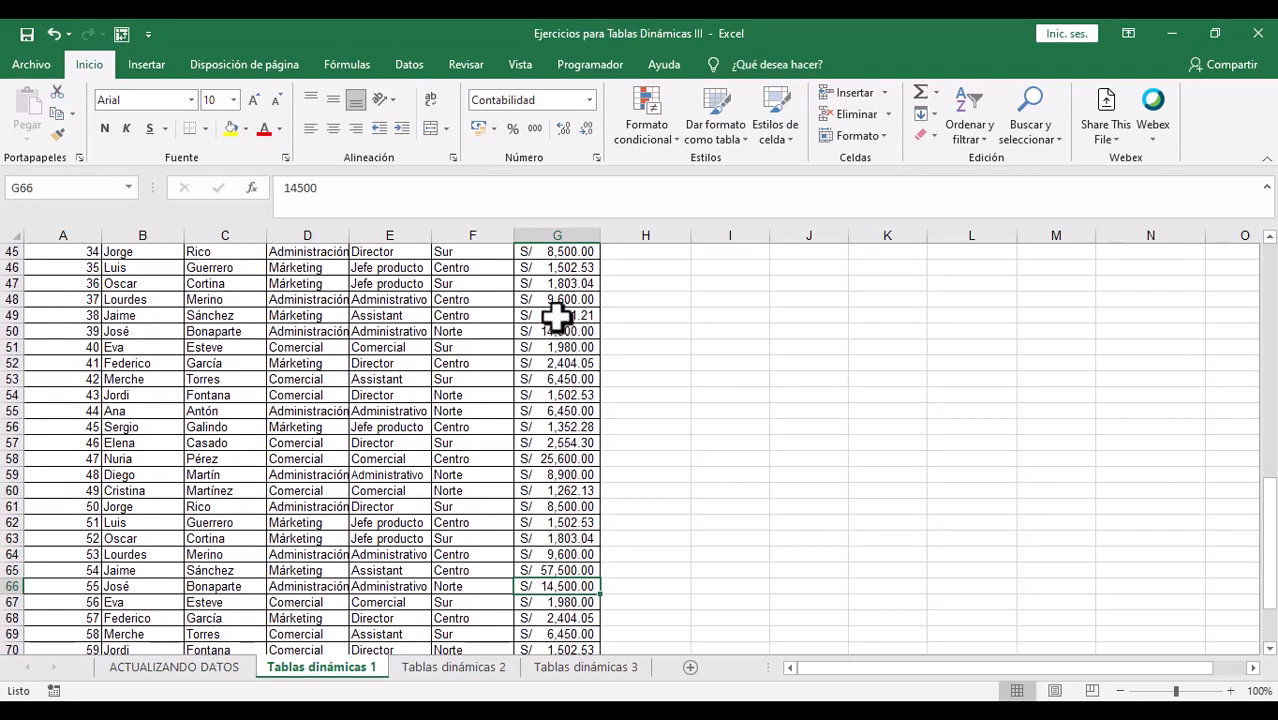
{"action": "left_click", "coordinate": [557, 316]}
{"action": "type", "text": "57500"}
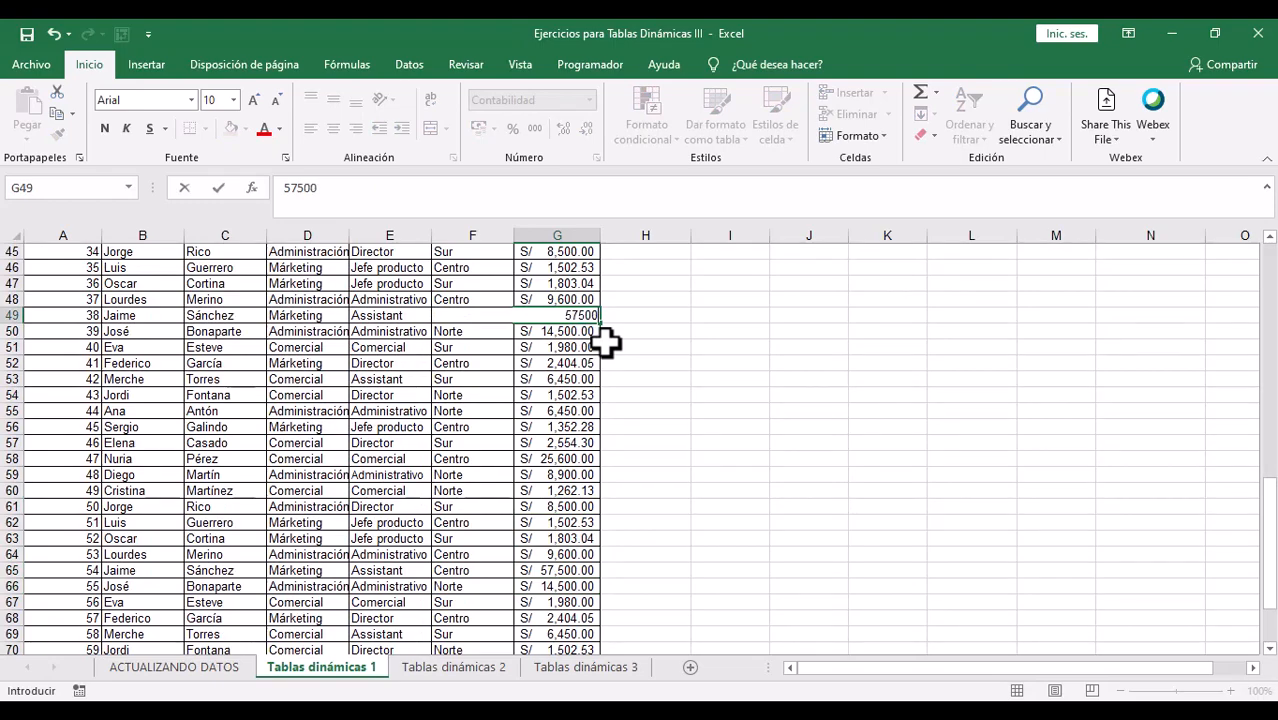
{"action": "key", "text": "Return"}
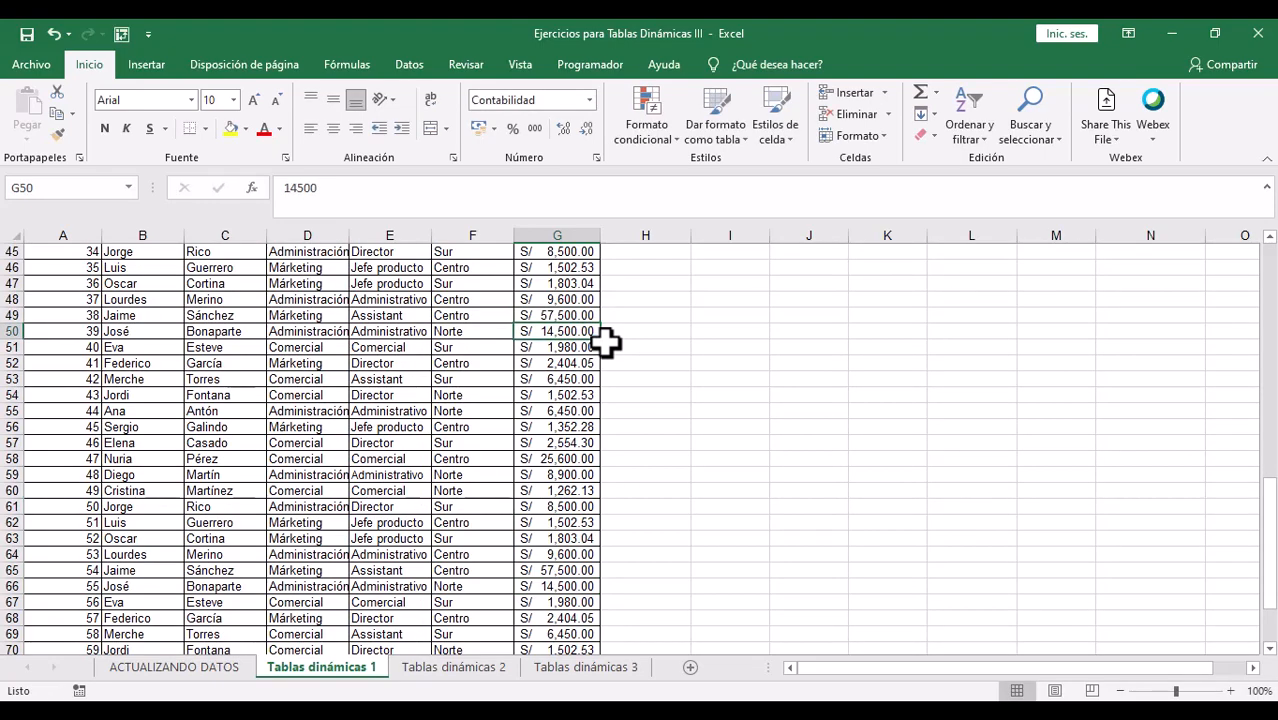
{"action": "scroll", "coordinate": [600, 345], "scroll_direction": "up", "scroll_amount": 4}
{"action": "scroll", "coordinate": [580, 352], "scroll_direction": "up", "scroll_amount": 1}
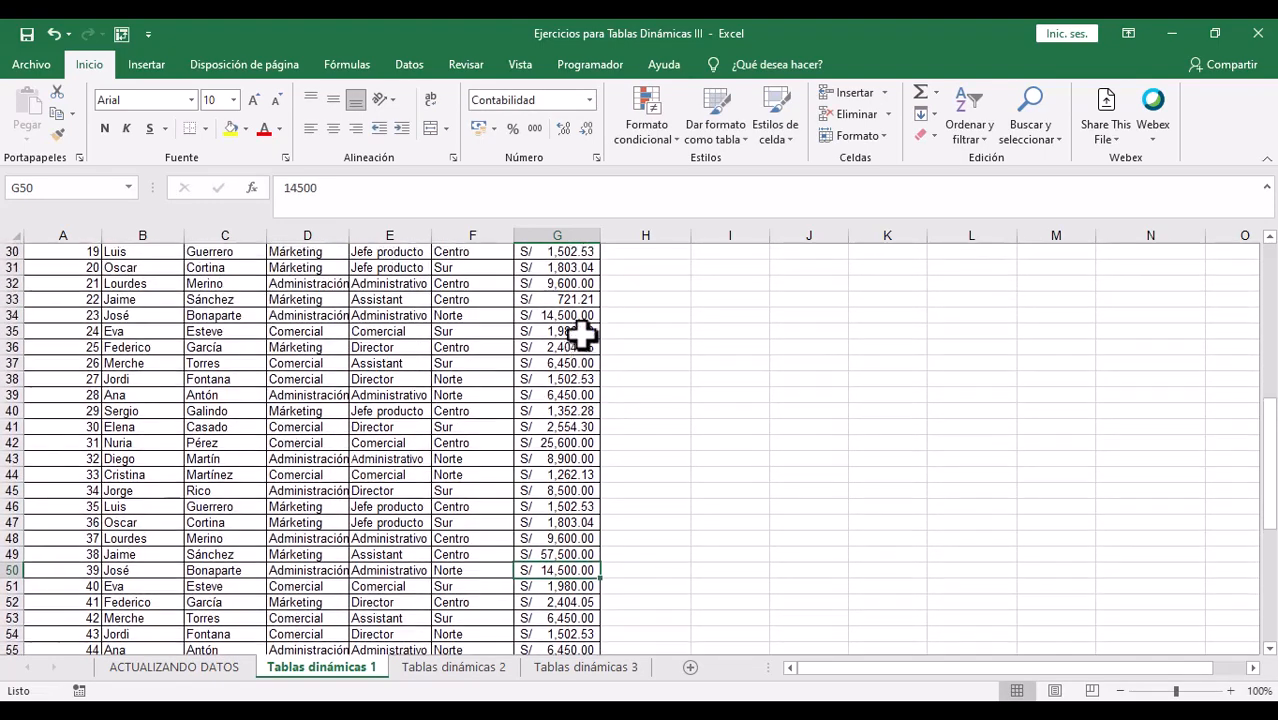
{"action": "left_click", "coordinate": [575, 299]}
{"action": "type", "text": "5"}
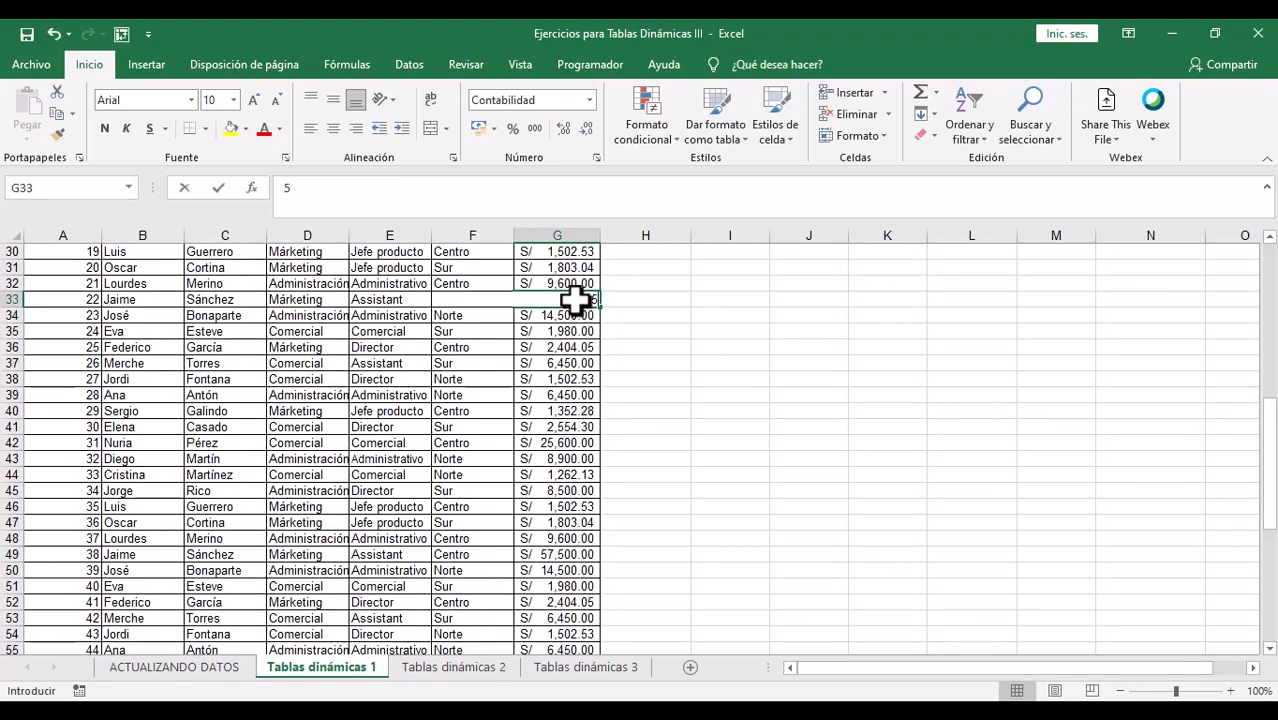
{"action": "type", "text": "7,500"}
{"action": "key", "text": "Return"}
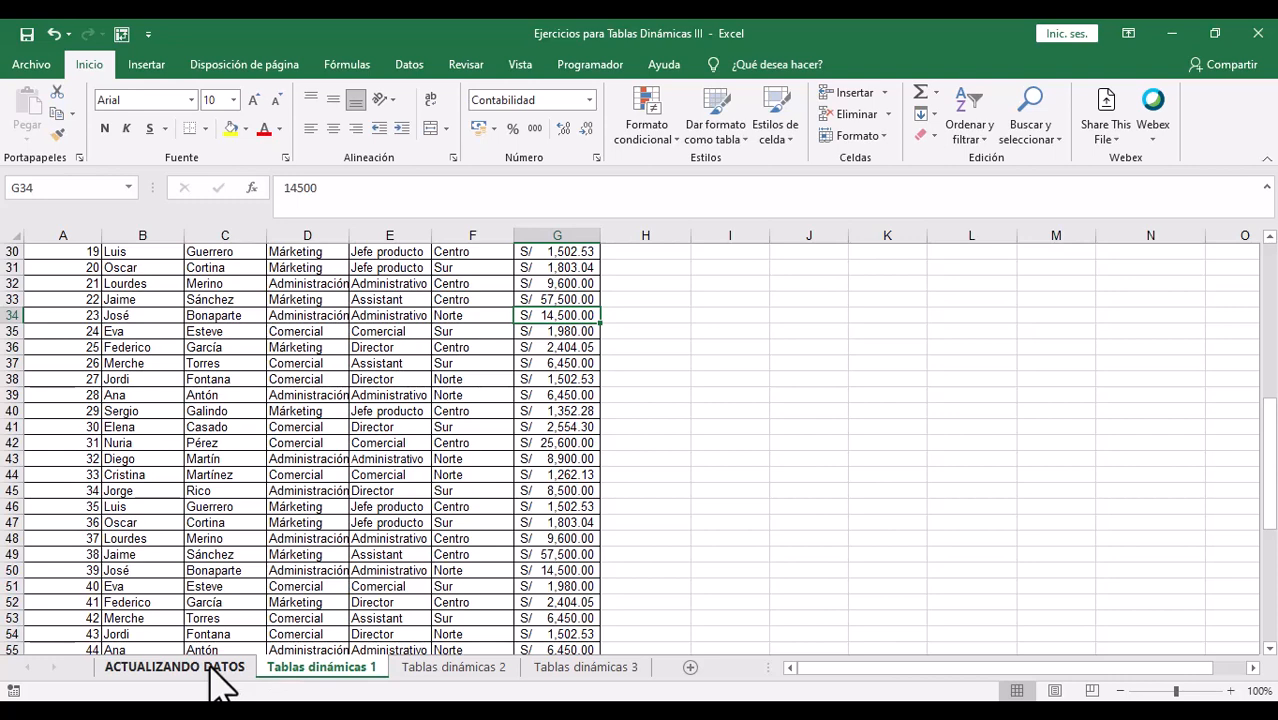
Step: Check the Assistant salary sums for Comercial and Márketing in the pivot table on ACTUALIZANDO DATOS
{"action": "left_click", "coordinate": [175, 667]}
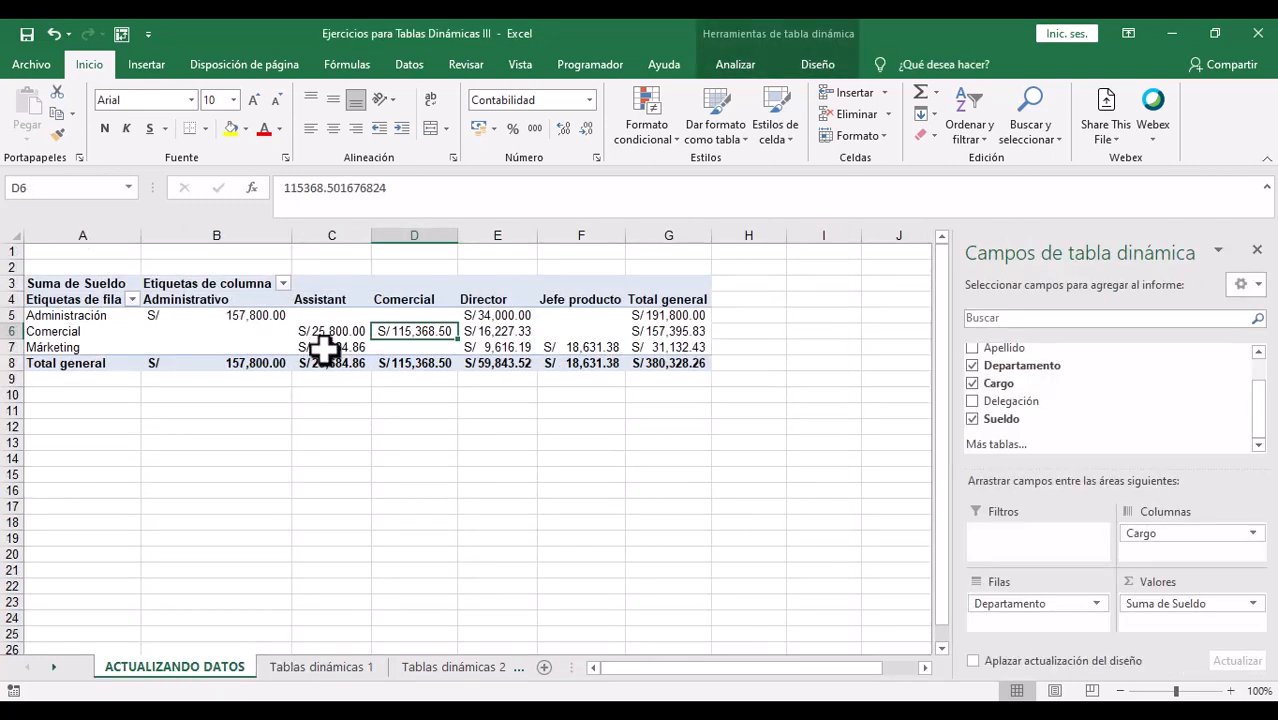
{"action": "mouse_move", "coordinate": [324, 348]}
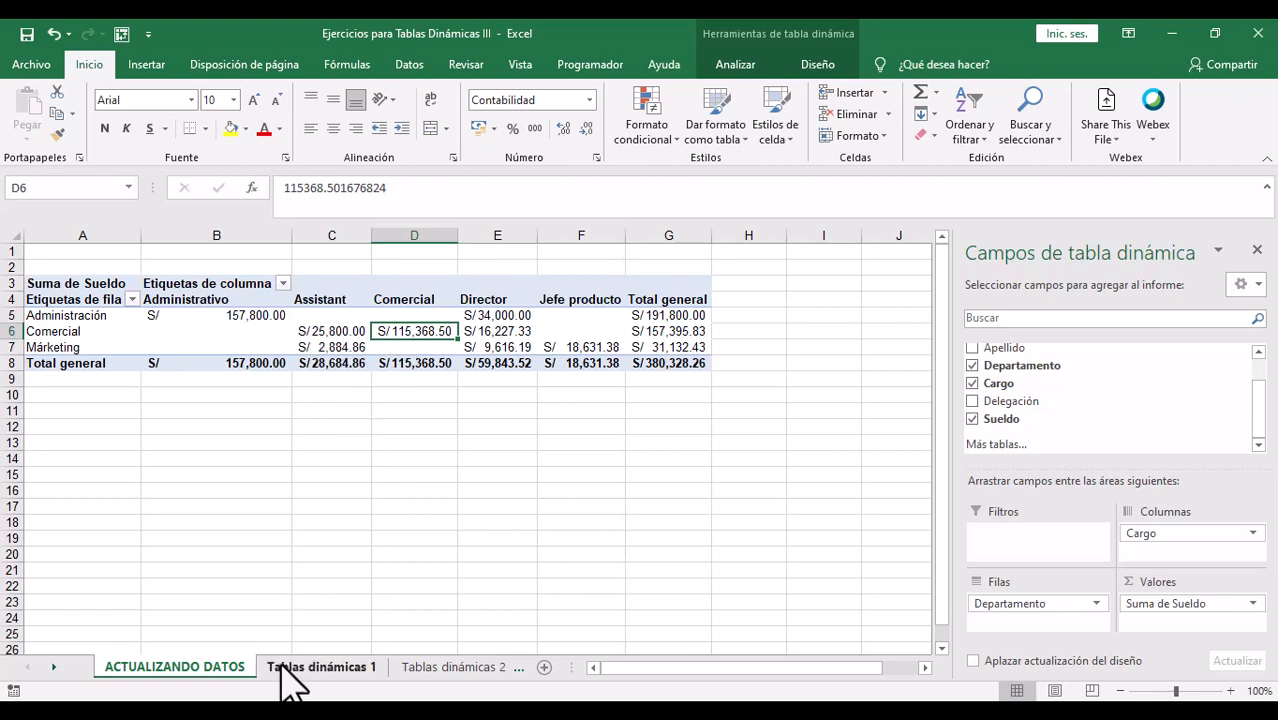
{"action": "left_click", "coordinate": [316, 331]}
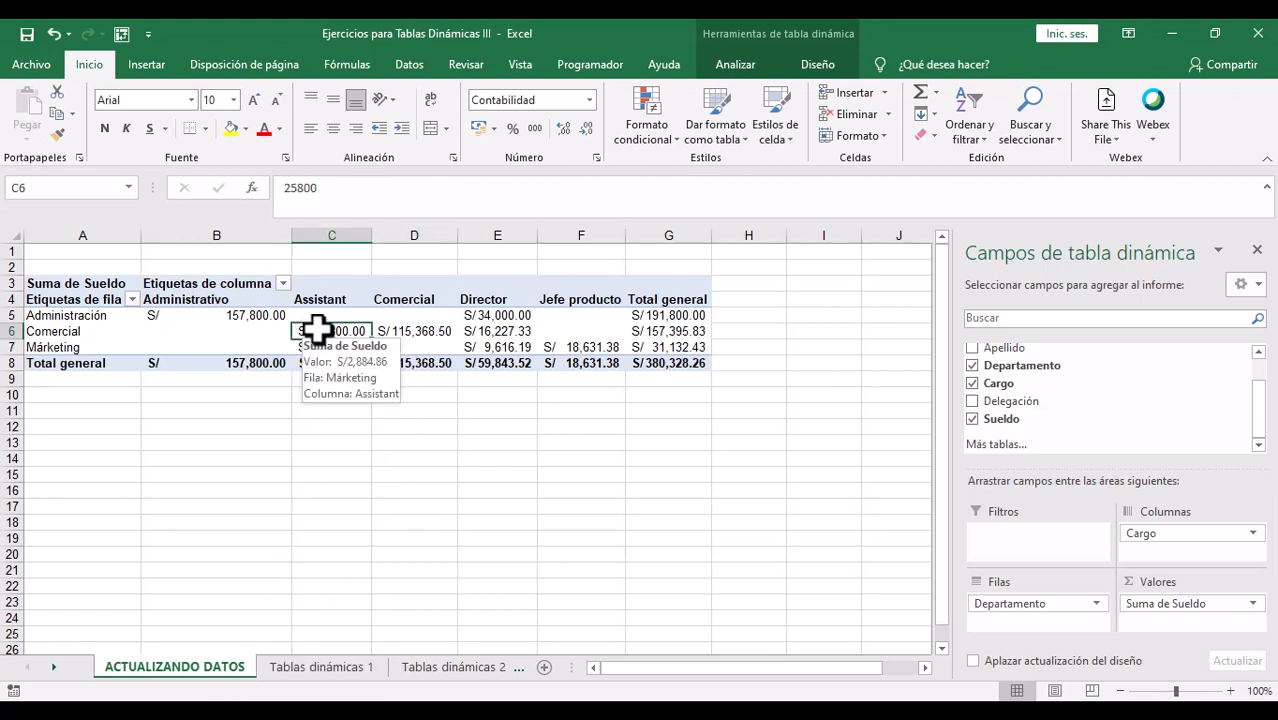
{"action": "left_click", "coordinate": [745, 67]}
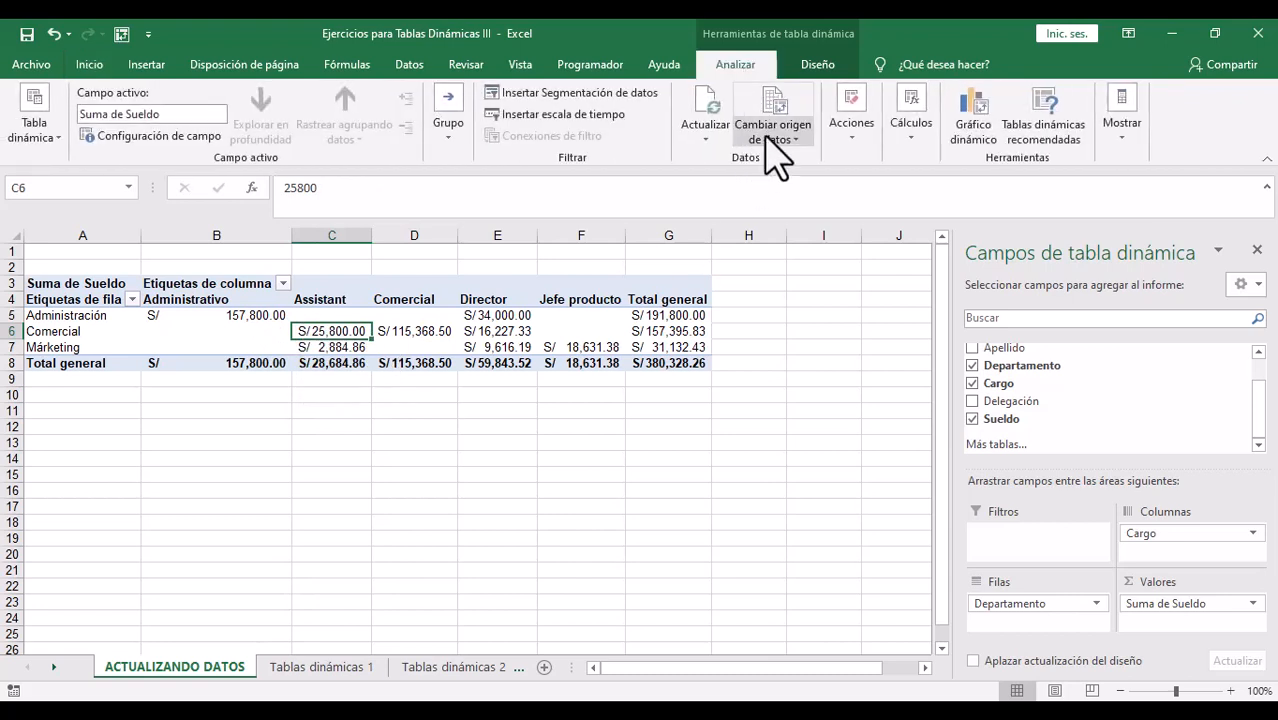
{"action": "left_click", "coordinate": [704, 135]}
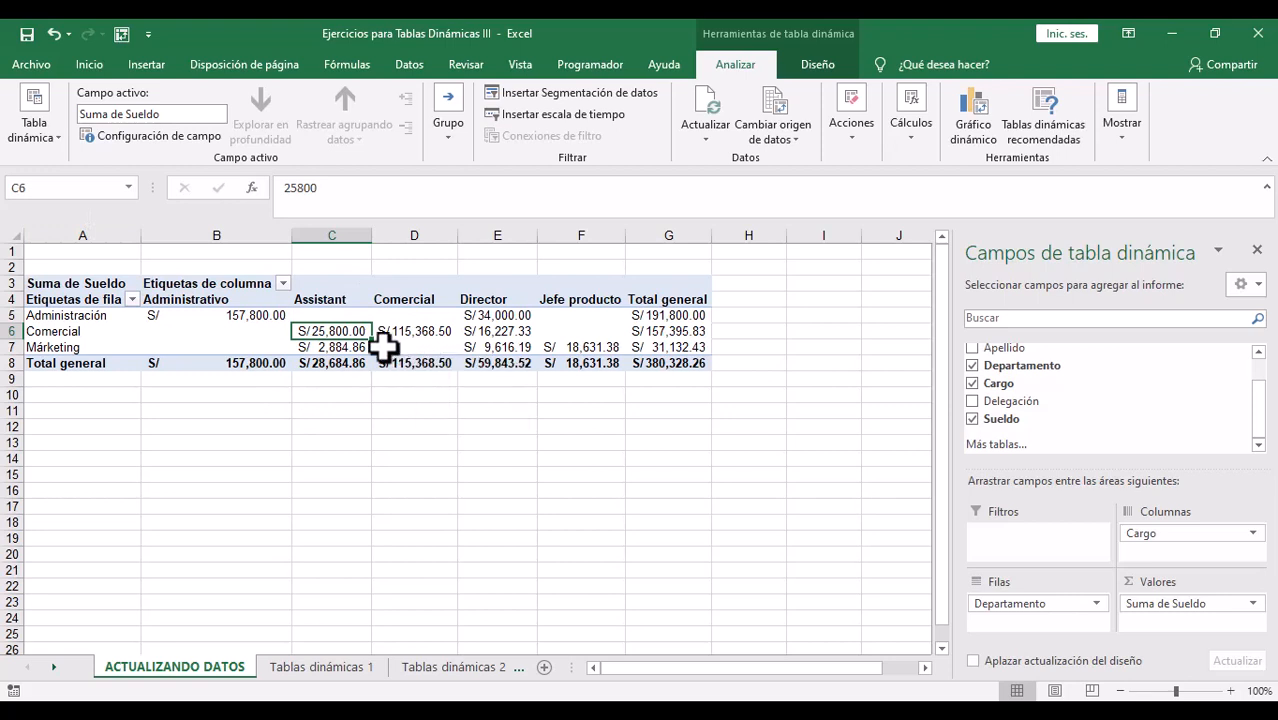
{"action": "left_click", "coordinate": [343, 347]}
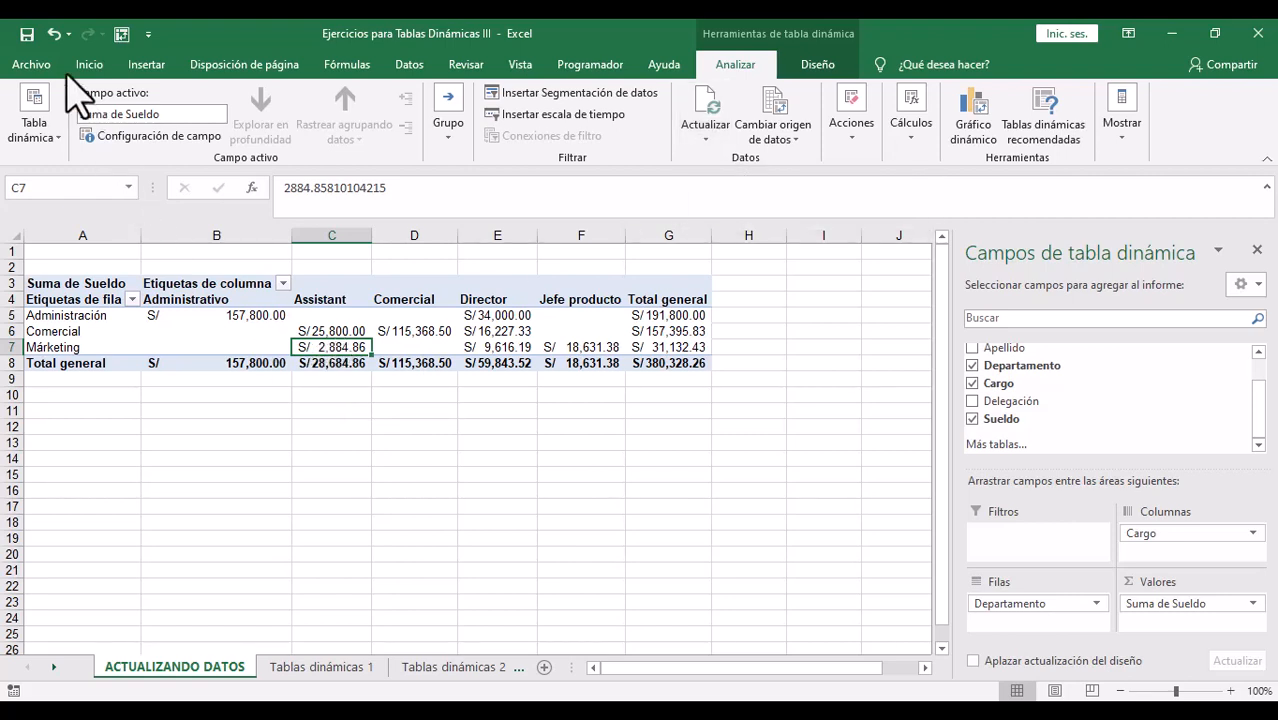
Step: Save a copy of the workbook as Ejercicios para Tablas Dinámicas III_Solucion in the Archivos usados folder
{"action": "left_click", "coordinate": [24, 64]}
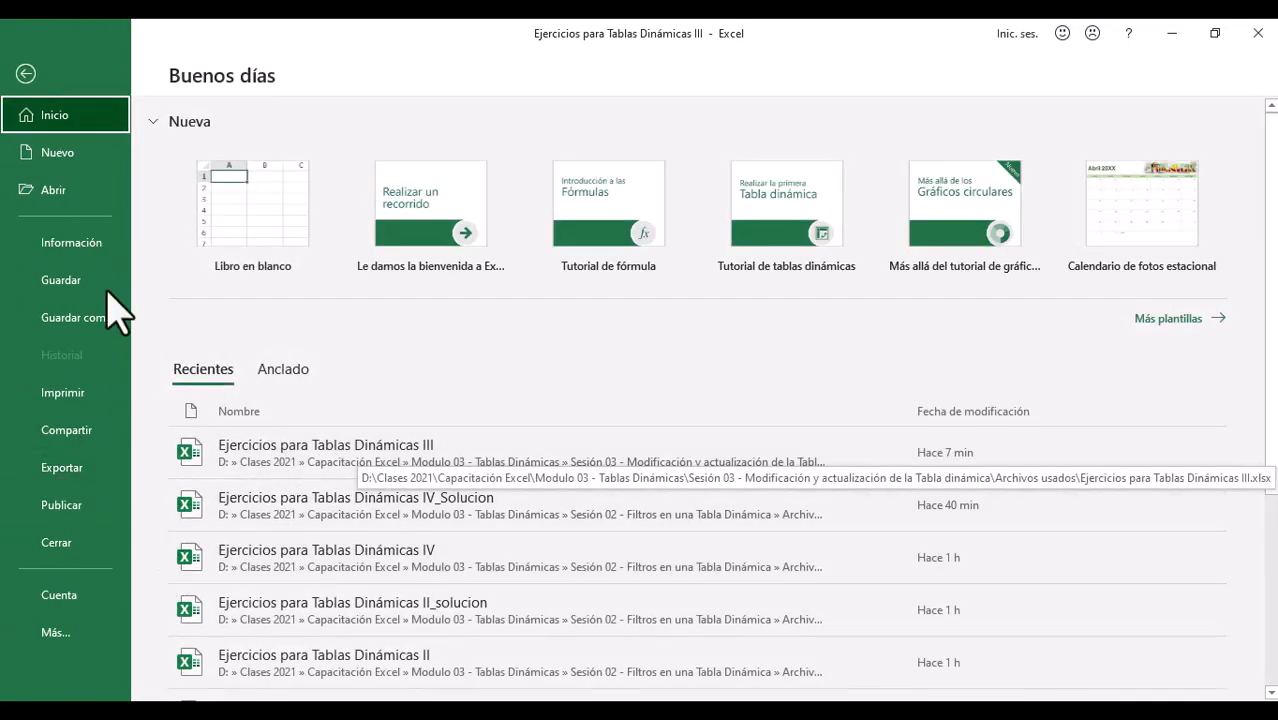
{"action": "left_click", "coordinate": [72, 317]}
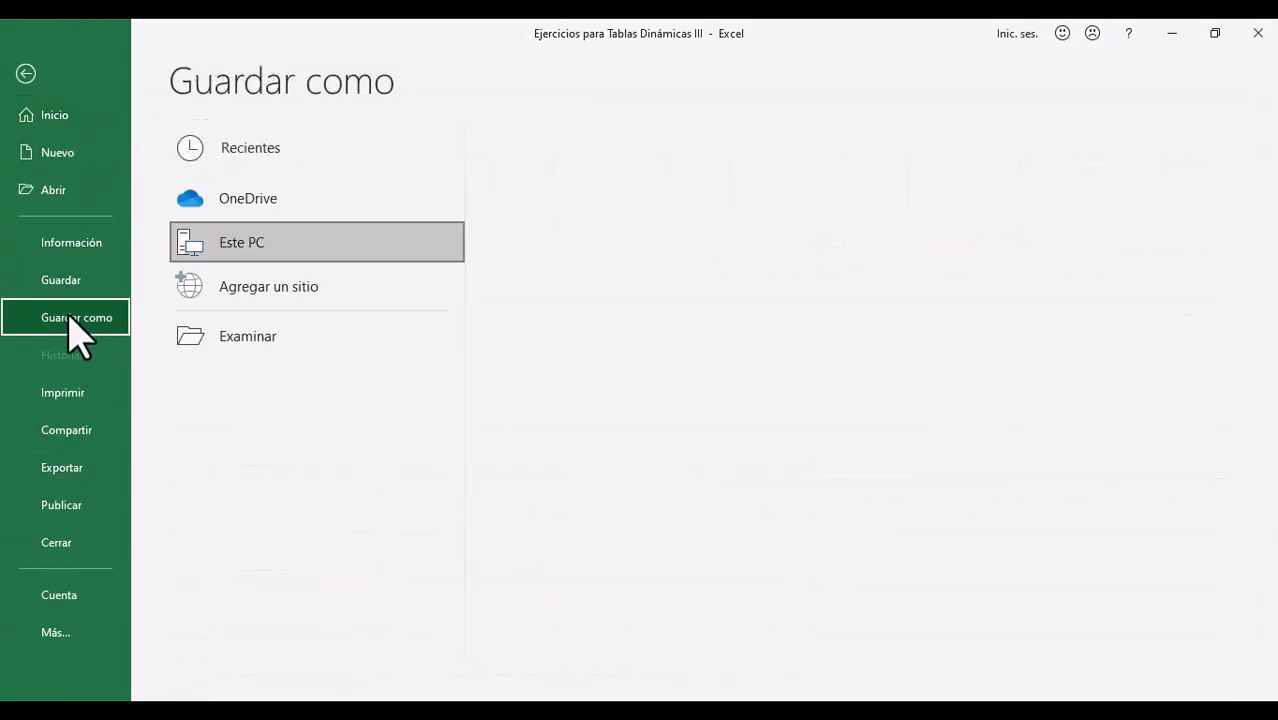
{"action": "left_click", "coordinate": [287, 334]}
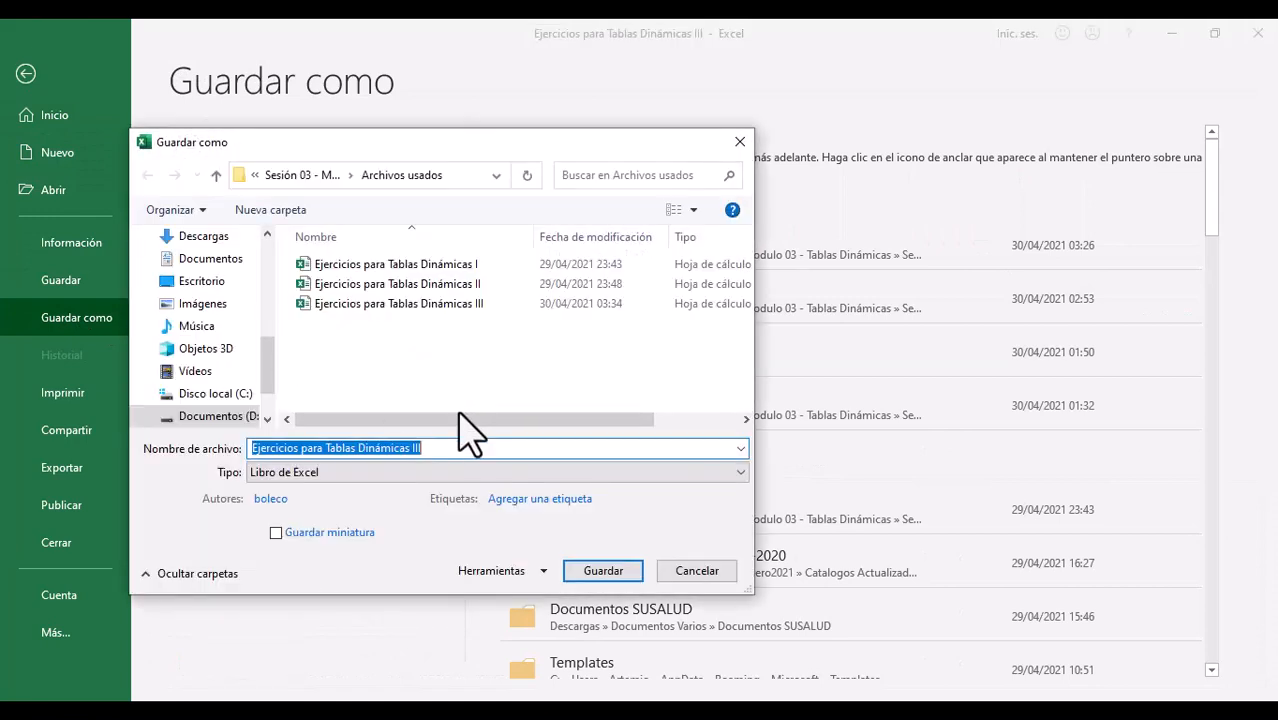
{"action": "left_click", "coordinate": [455, 448]}
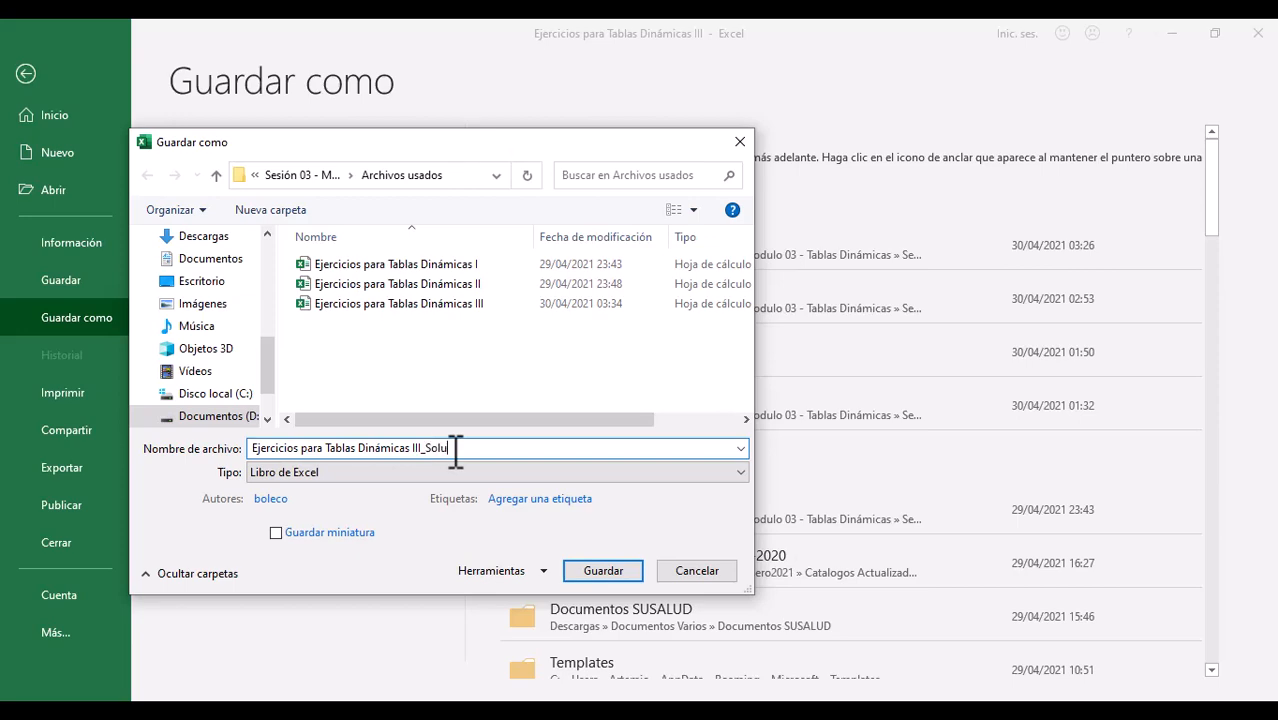
{"action": "key", "text": "Return"}
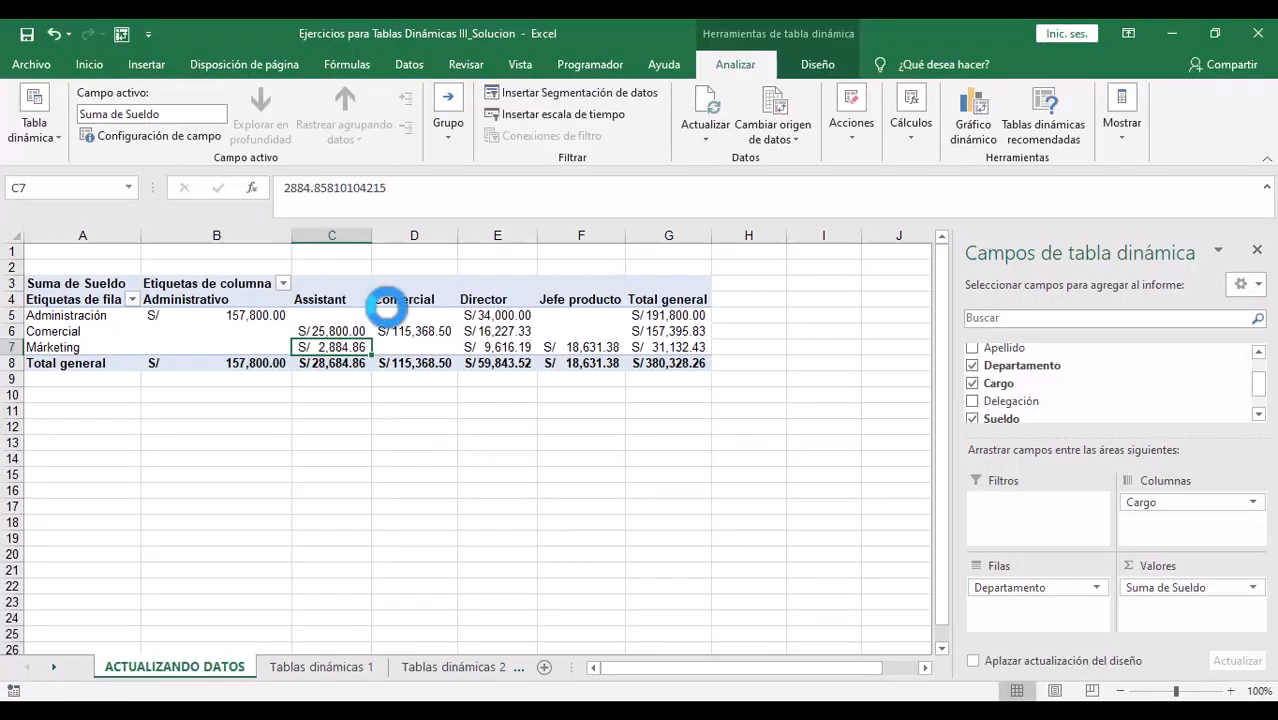
Step: Close the workbook and reopen Ejercicios para Tablas Dinámicas III_Solucion from the recent files
{"action": "left_click", "coordinate": [29, 66]}
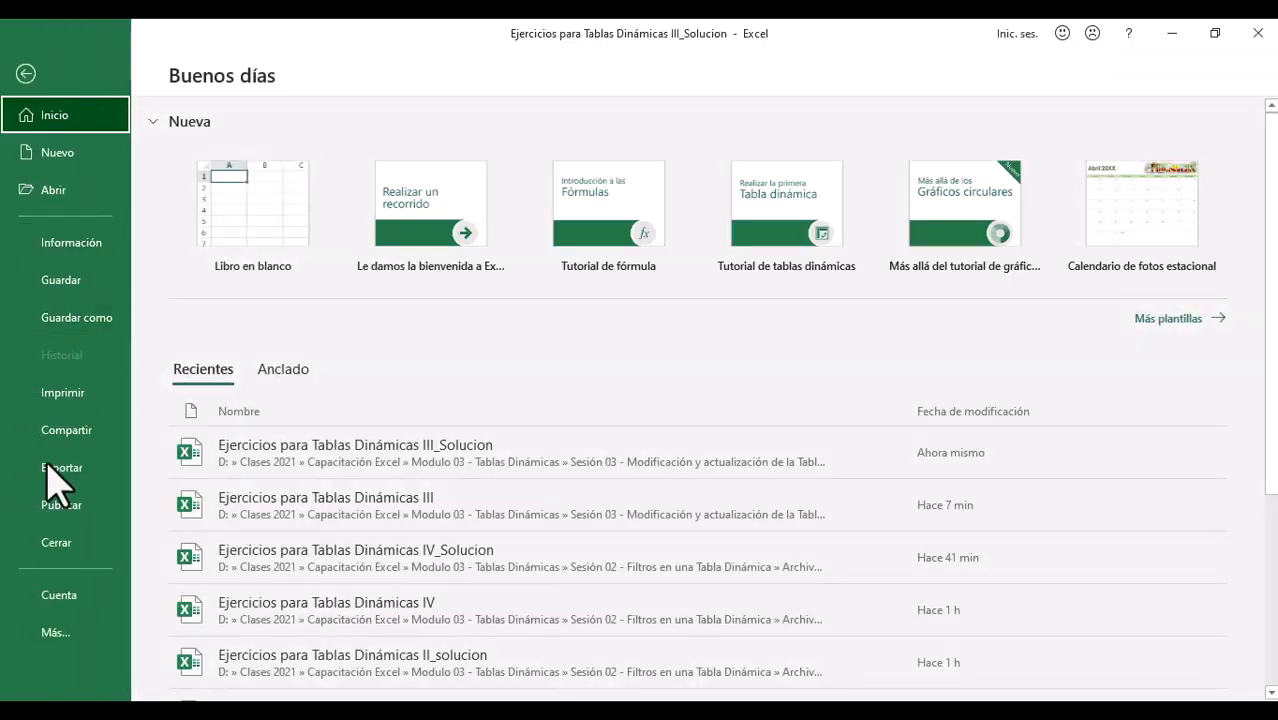
{"action": "left_click", "coordinate": [66, 537]}
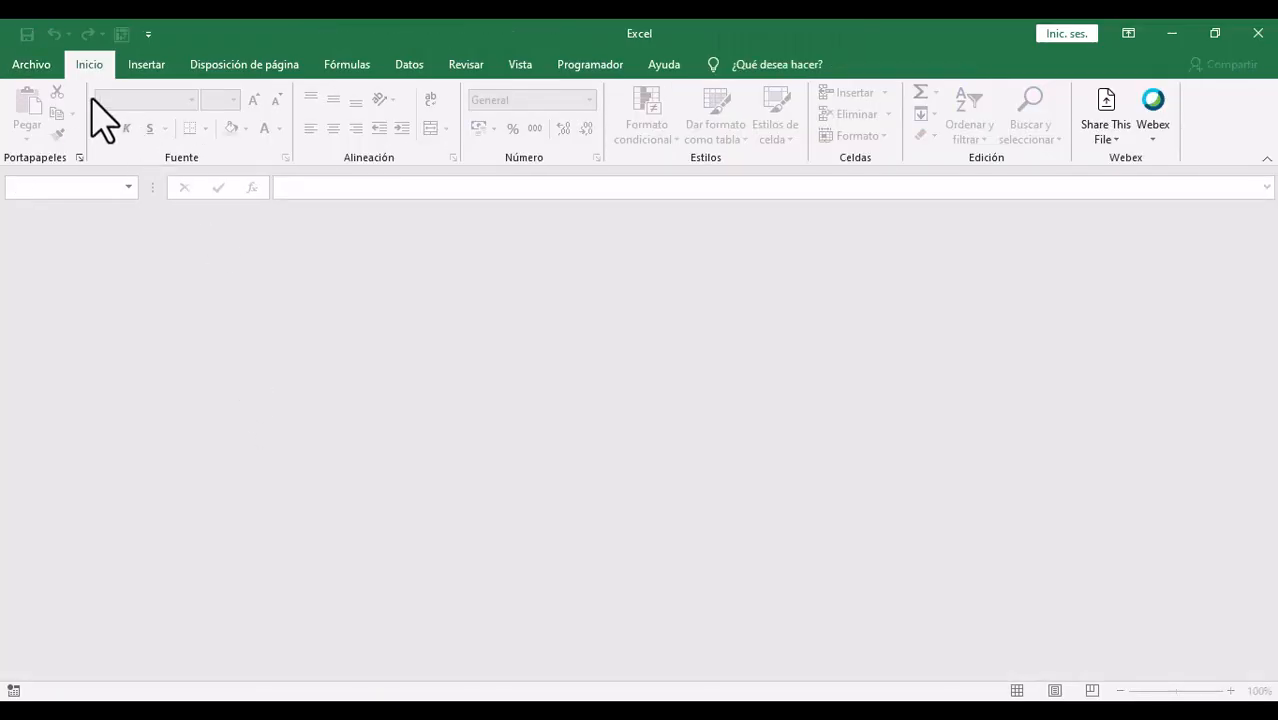
{"action": "left_click", "coordinate": [40, 66]}
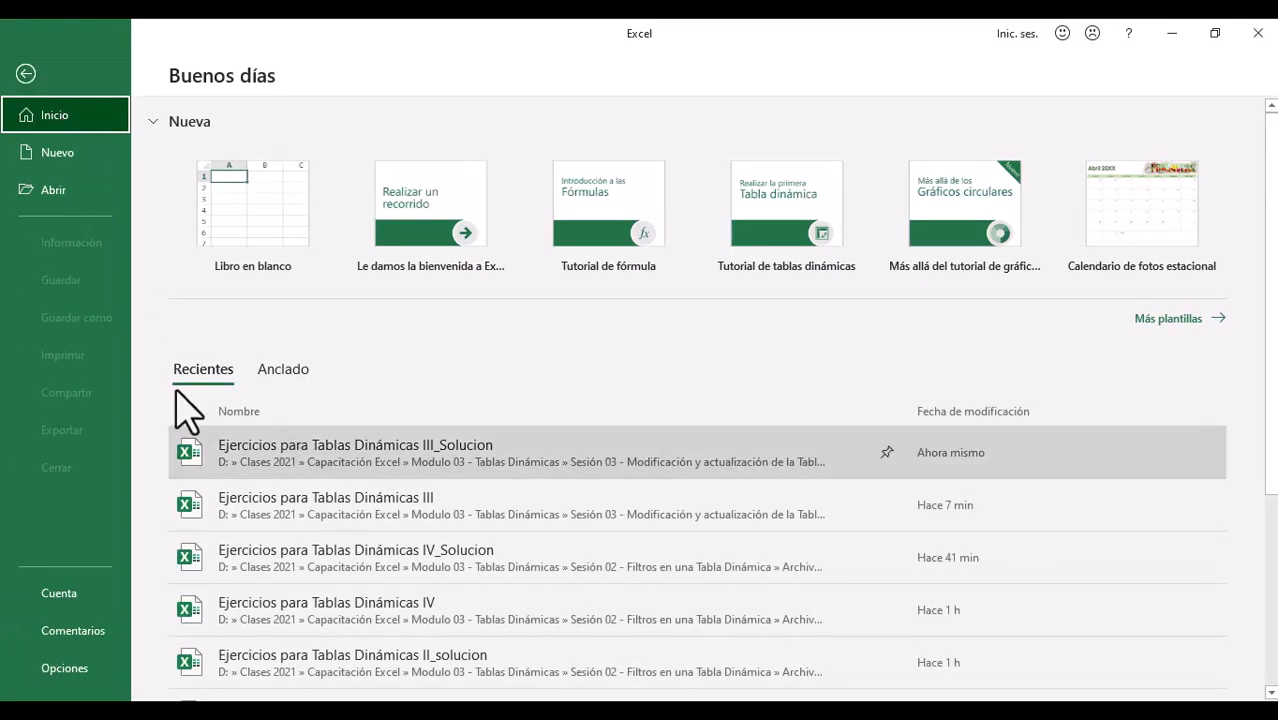
{"action": "left_click", "coordinate": [370, 465]}
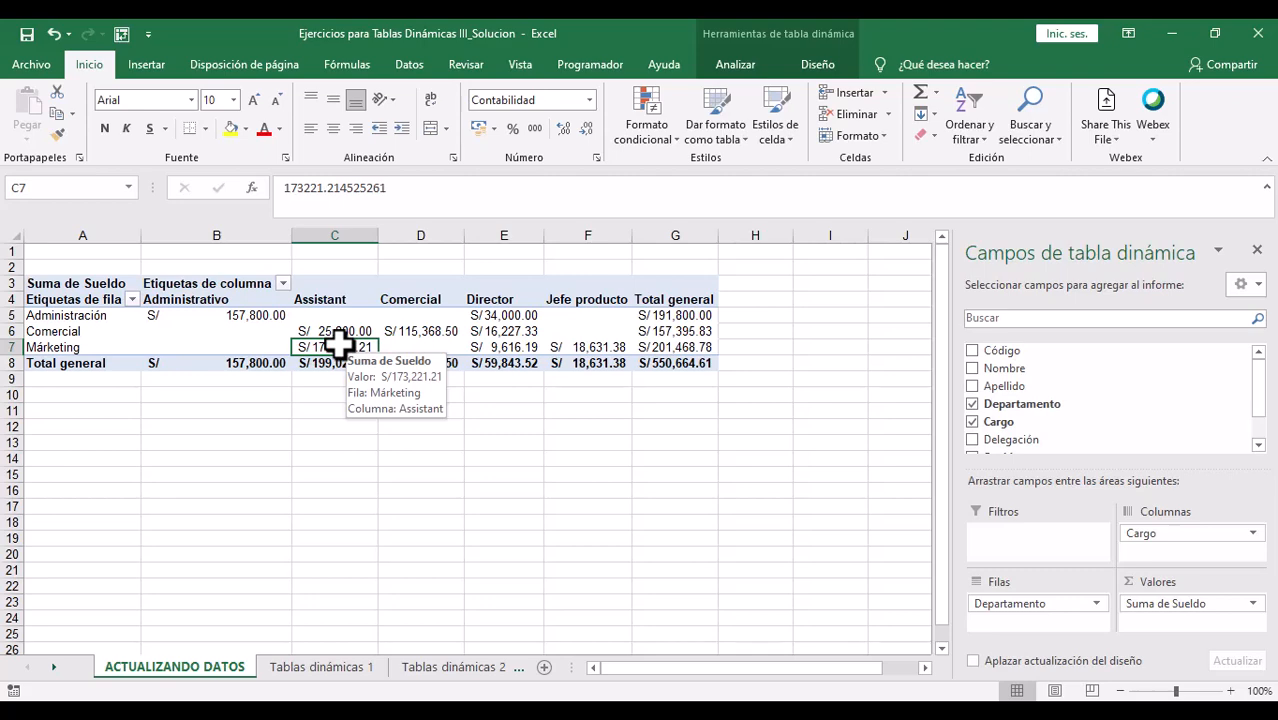
Step: Review the Actualizar al abrir el archivo setting in the pivot table's data options, leaving the options without changes
{"action": "left_click", "coordinate": [737, 66]}
{"action": "left_click", "coordinate": [40, 135]}
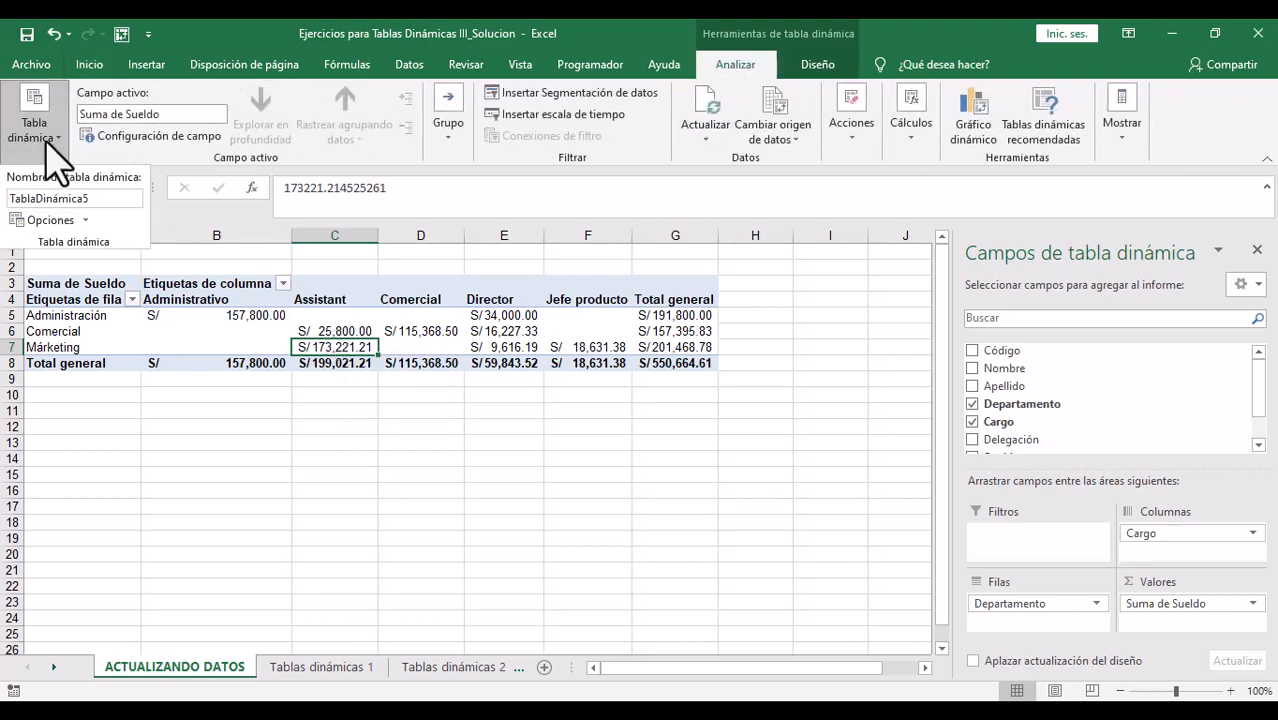
{"action": "left_click", "coordinate": [52, 220]}
{"action": "left_click", "coordinate": [627, 228]}
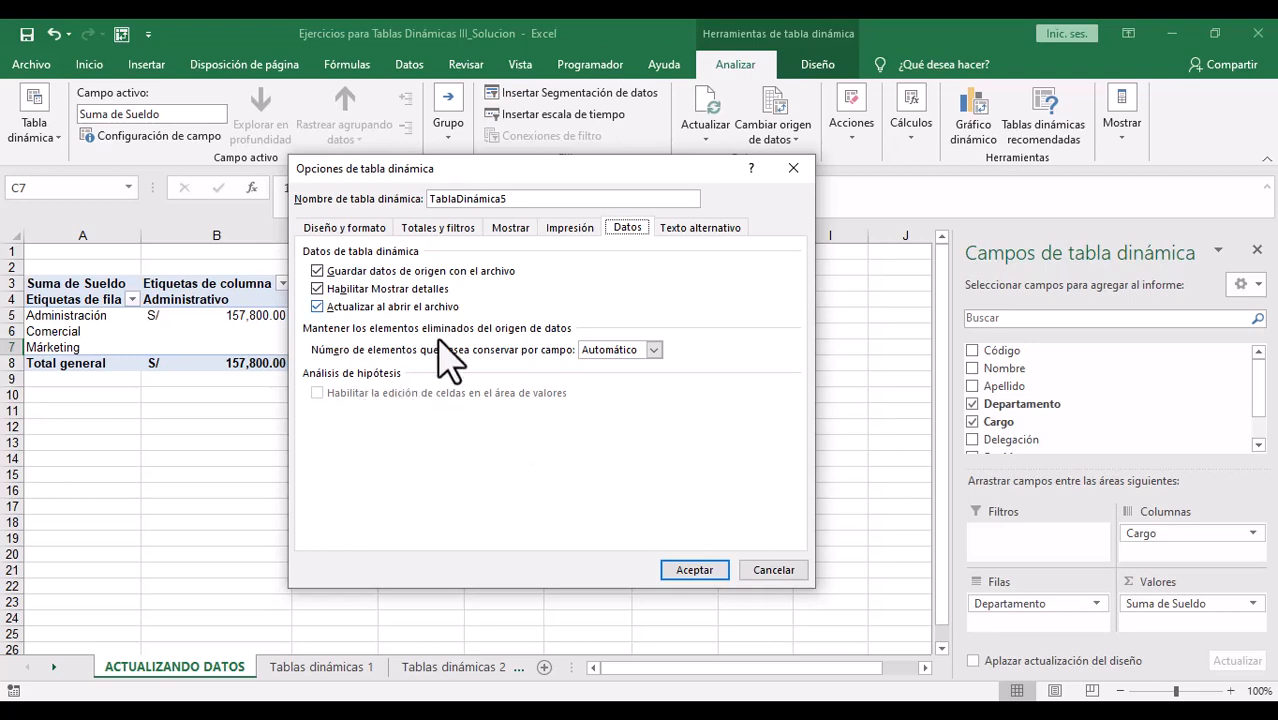
{"action": "left_click", "coordinate": [793, 168]}
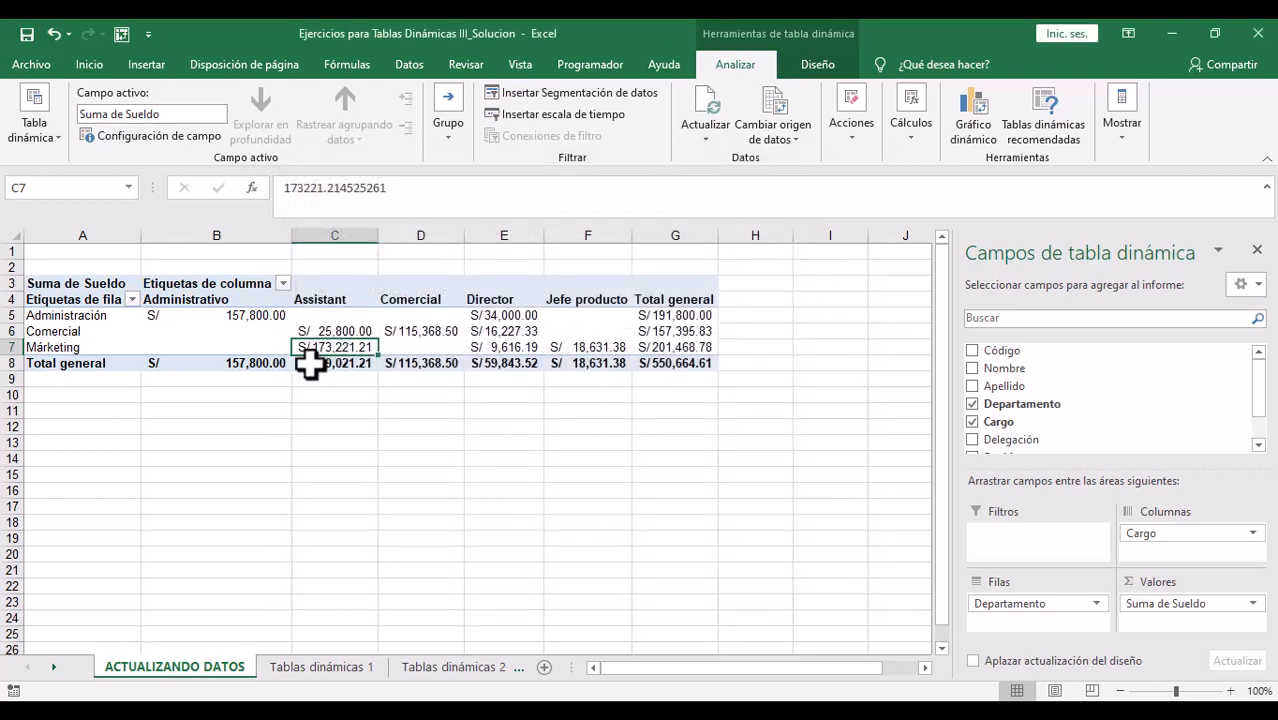
Step: Review the Sueldo values in the source data on Tablas dinámicas 1, selecting cell G28
{"action": "left_click", "coordinate": [322, 666]}
{"action": "scroll", "coordinate": [543, 399], "scroll_direction": "up", "scroll_amount": 3}
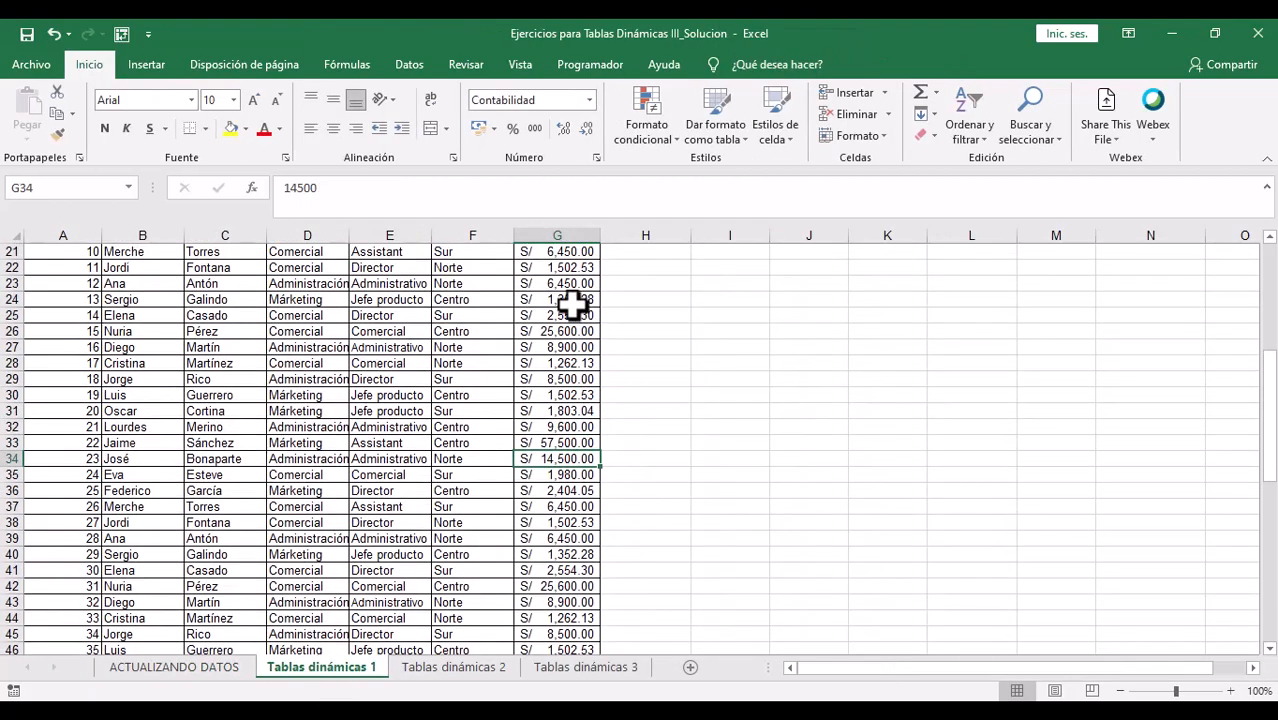
{"action": "left_click", "coordinate": [577, 363]}
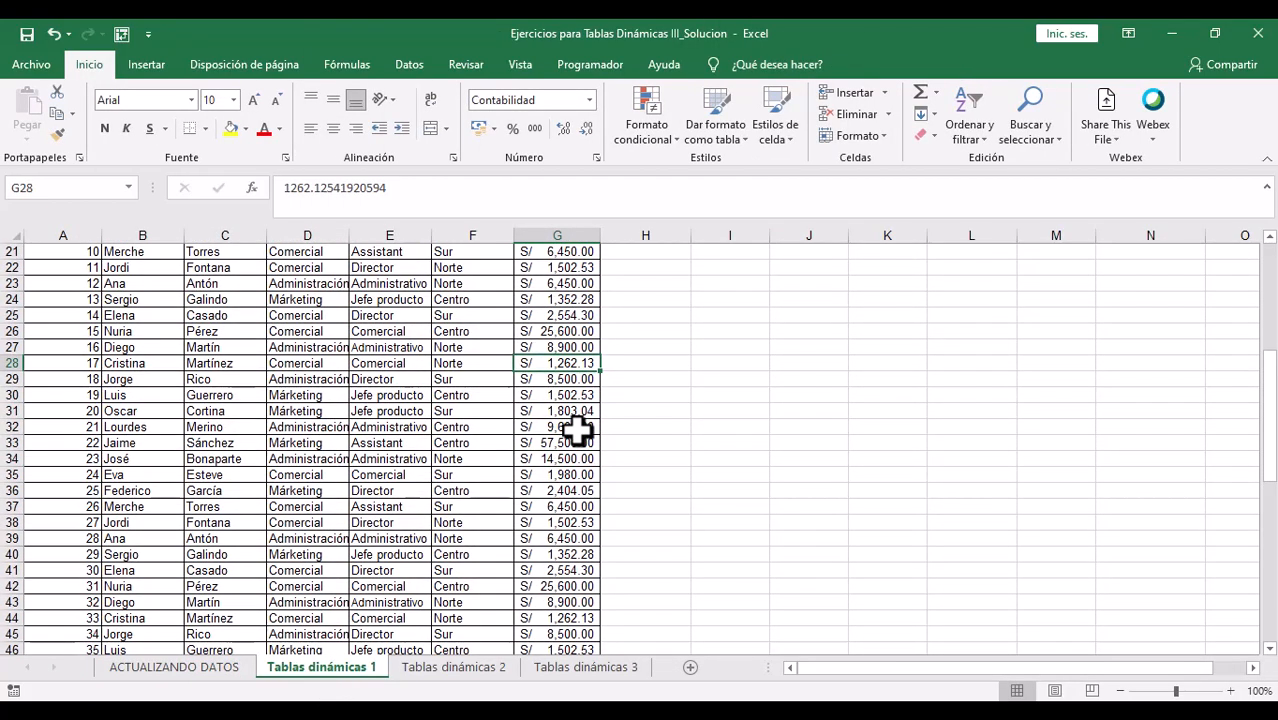
Step: Check individual Sueldo entries between rows 24 and 35 of the source data, ending on cell G35
{"action": "left_click", "coordinate": [570, 474]}
{"action": "left_click", "coordinate": [568, 395]}
{"action": "left_click", "coordinate": [564, 298]}
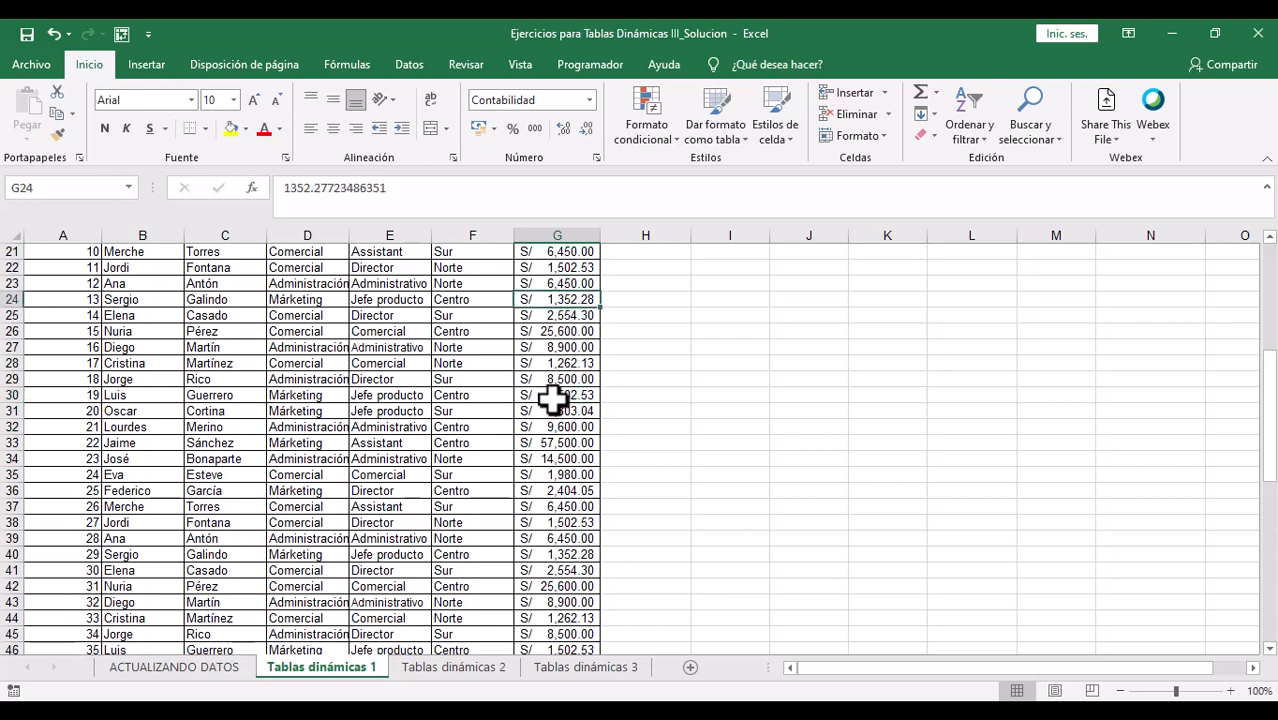
{"action": "left_click", "coordinate": [553, 397]}
{"action": "left_click", "coordinate": [556, 474]}
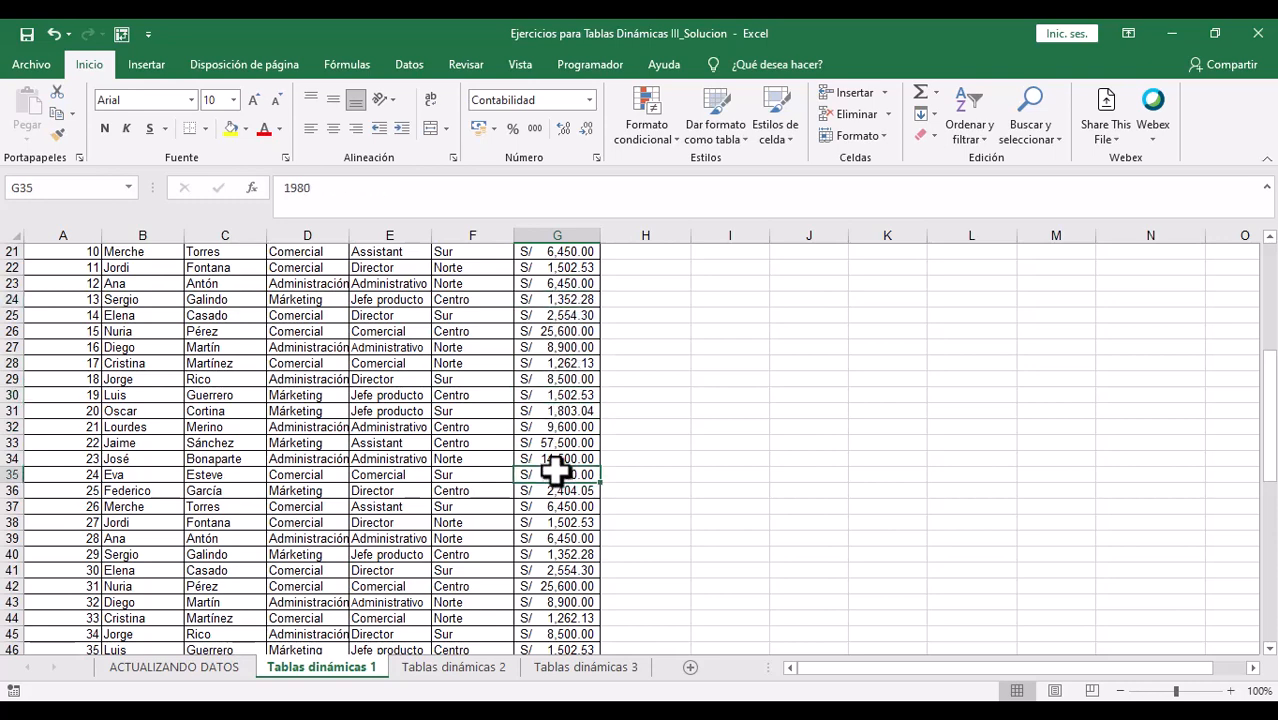
Step: Review the Actualizar and Cambiar origen de datos options for the pivot table on ACTUALIZANDO DATOS without applying any, leaving cell D6 selected
{"action": "left_click", "coordinate": [186, 665]}
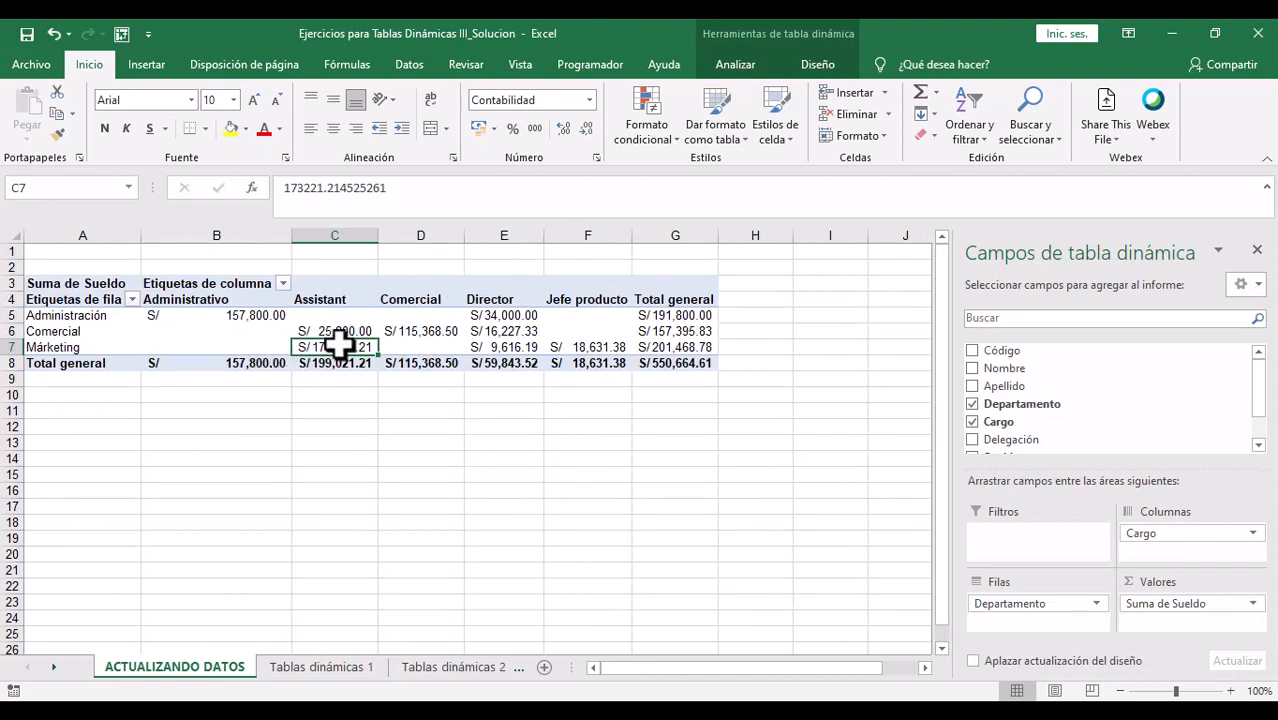
{"action": "left_click", "coordinate": [735, 64]}
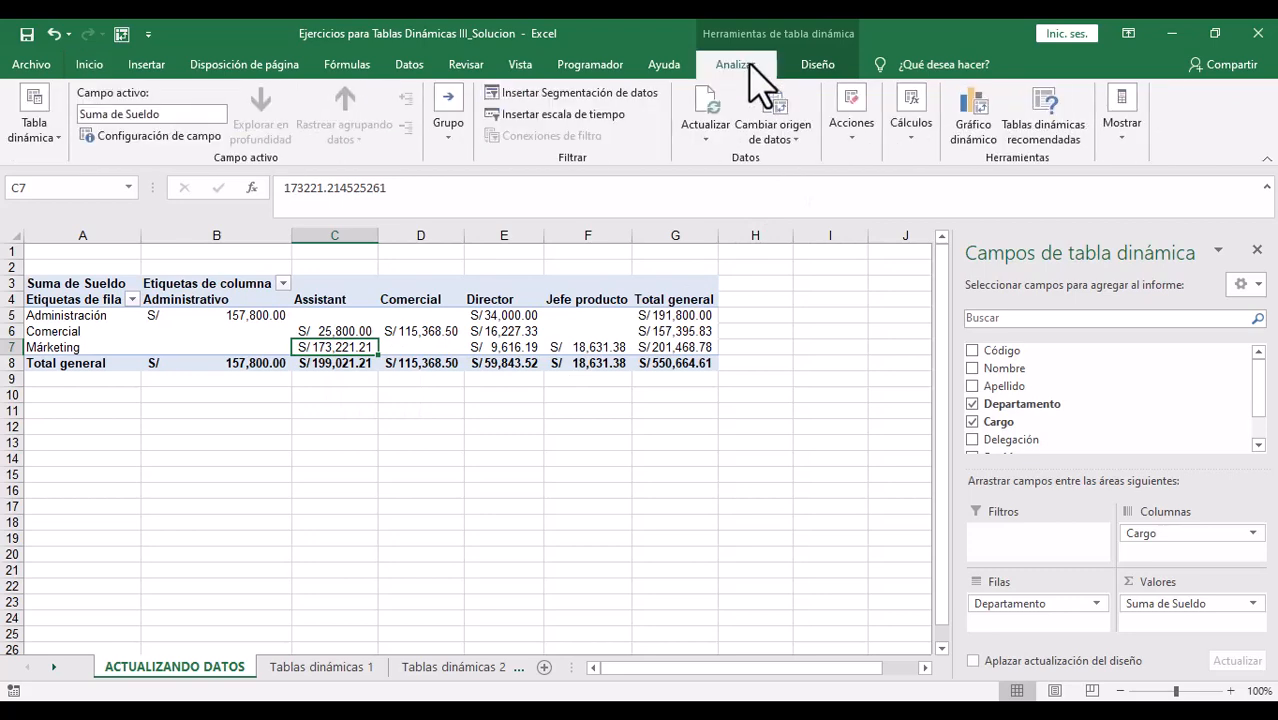
{"action": "left_click", "coordinate": [708, 135]}
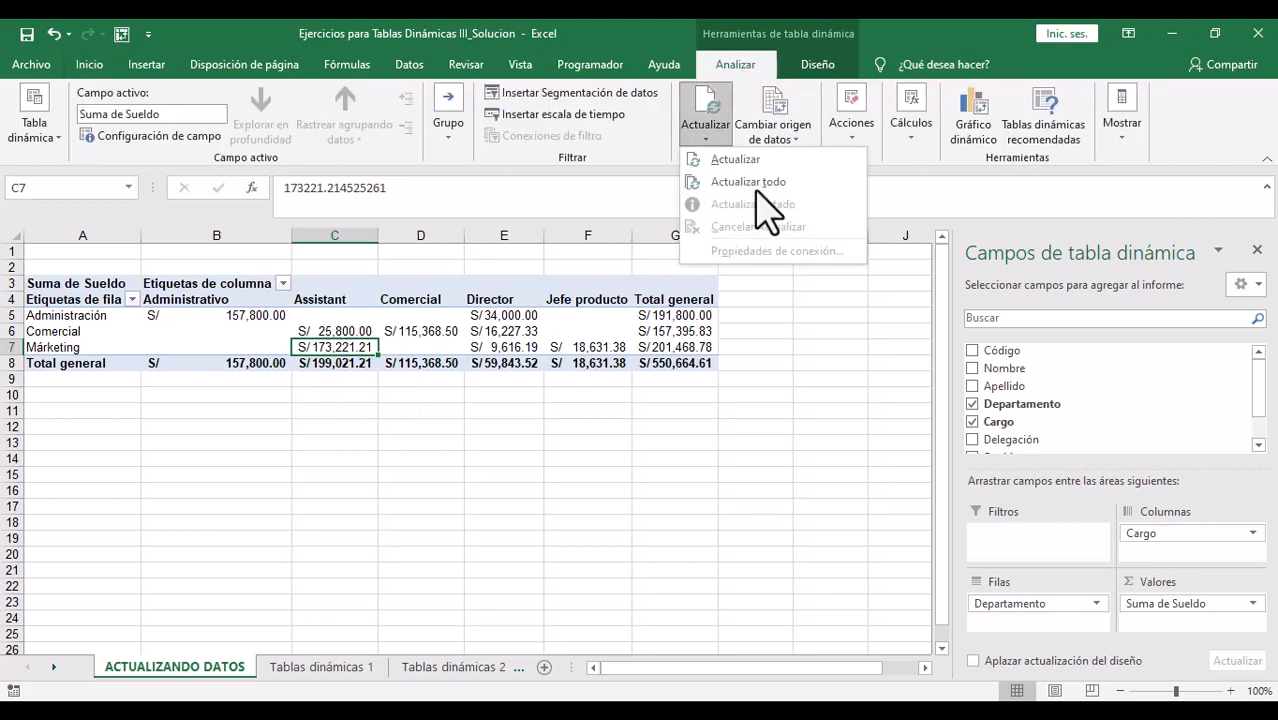
{"action": "left_click", "coordinate": [406, 328]}
{"action": "left_click", "coordinate": [413, 329]}
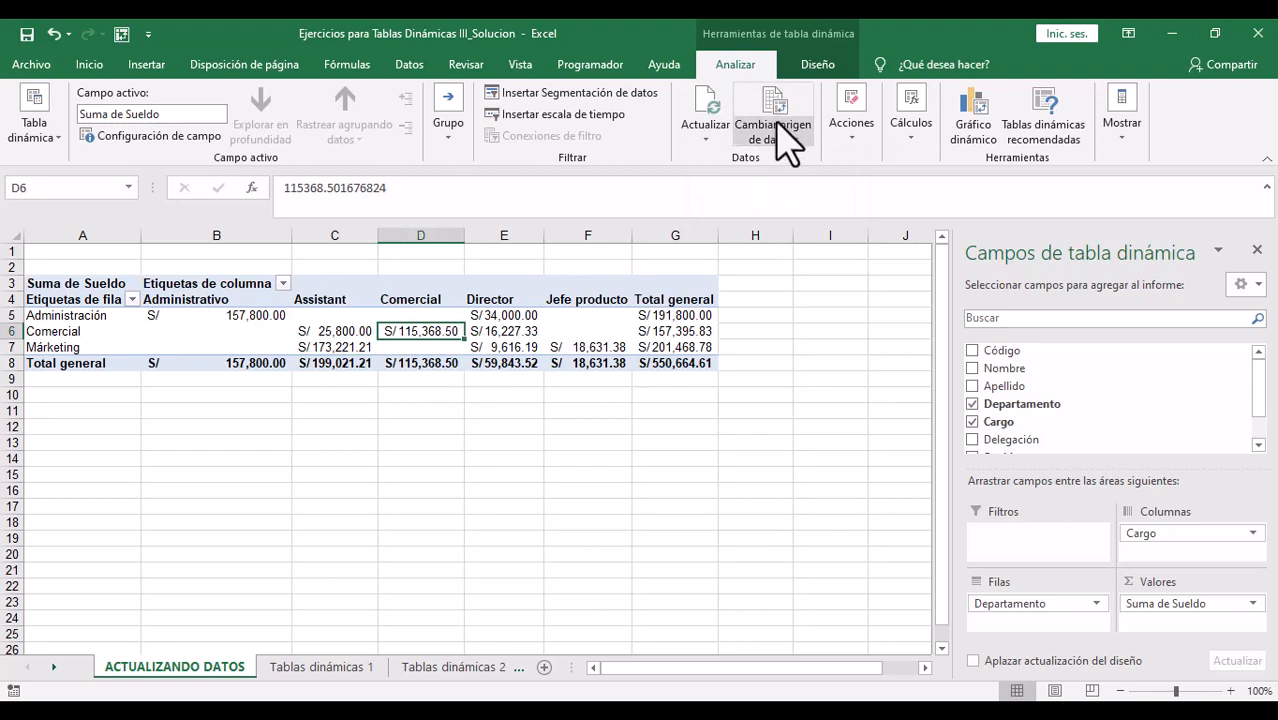
{"action": "left_click", "coordinate": [788, 141]}
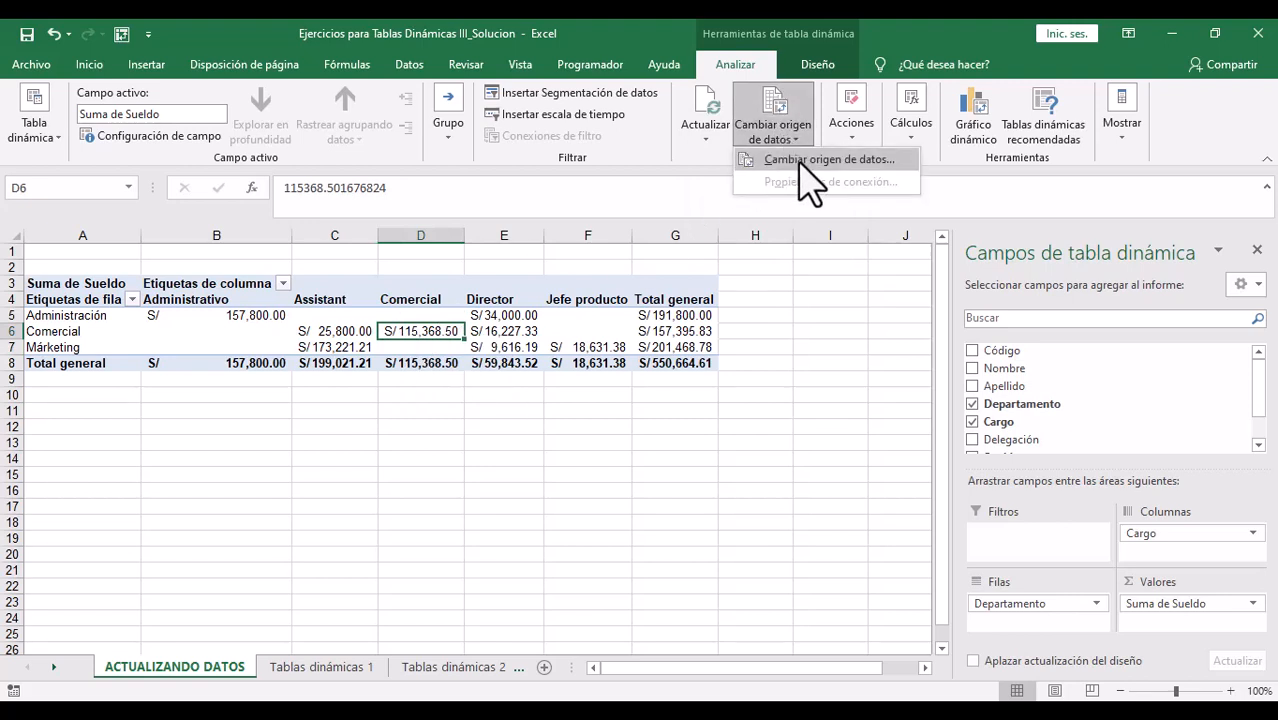
{"action": "left_click", "coordinate": [511, 330]}
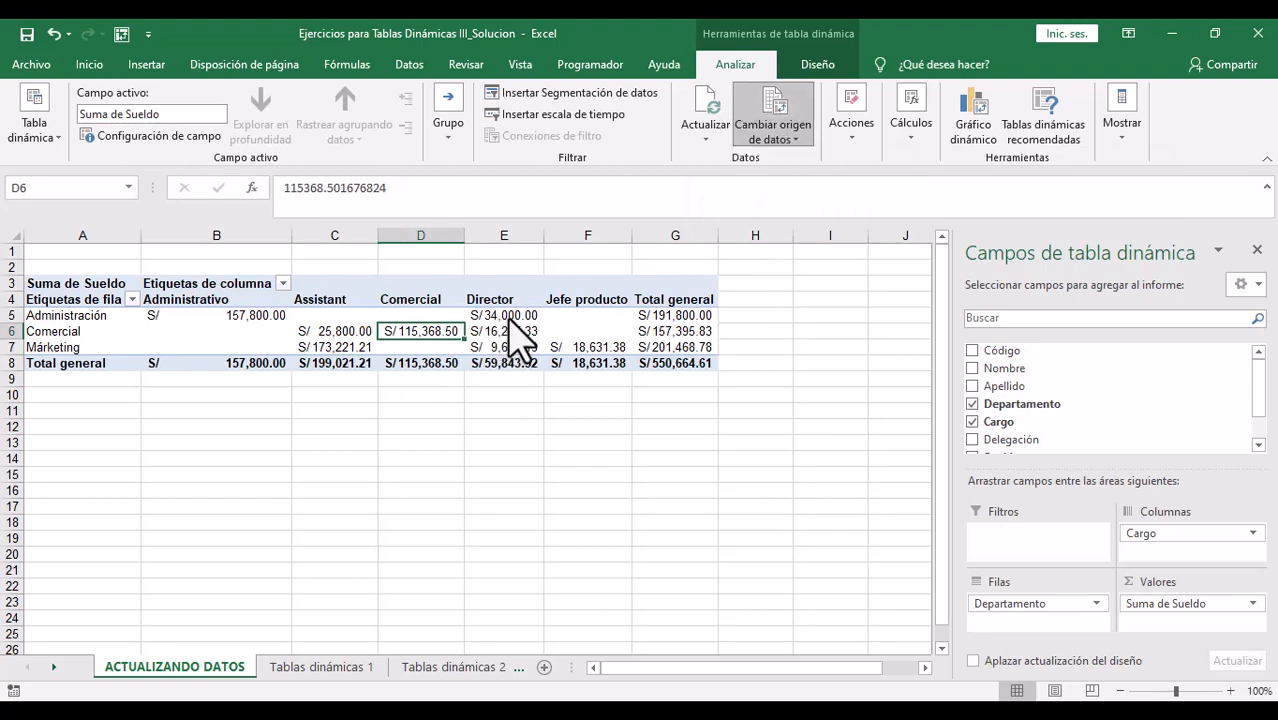
{"action": "left_click", "coordinate": [500, 315]}
{"action": "left_click", "coordinate": [385, 332]}
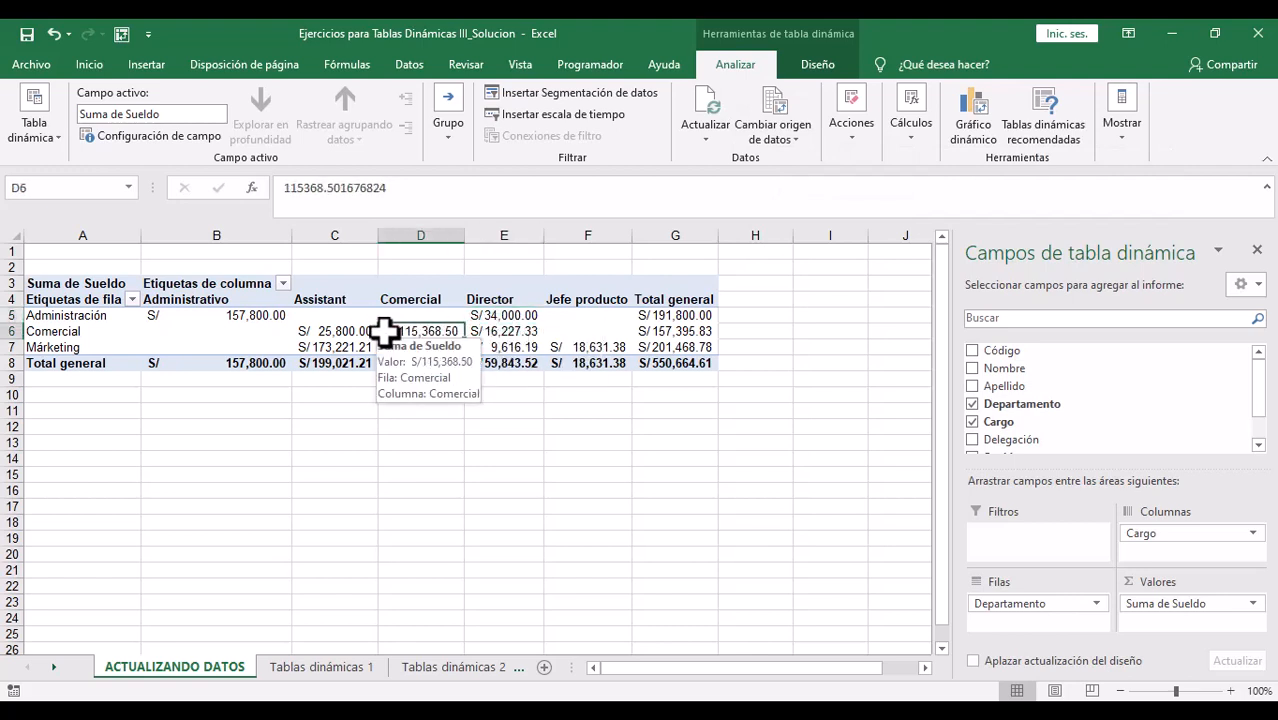